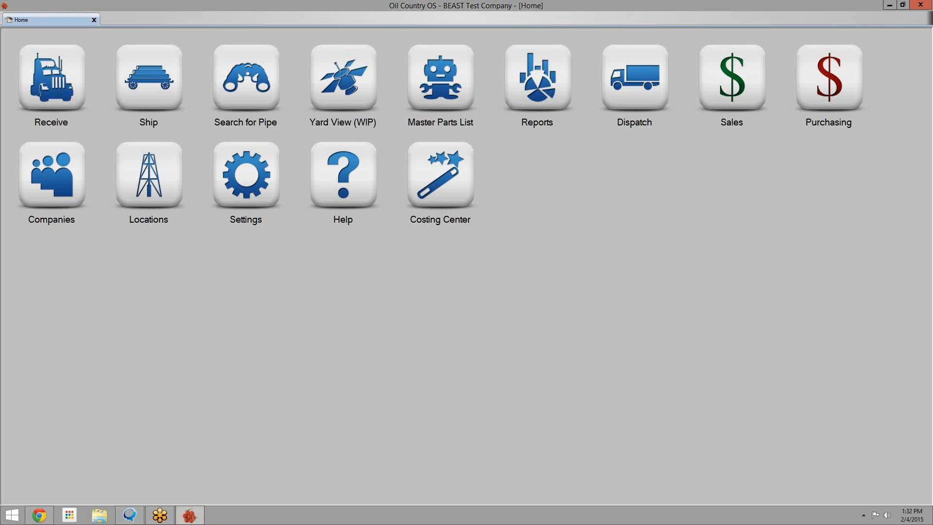
Close the other open application and return to the Oil Country OS home screen.
key("alt+Tab")
key("alt+Tab")
key("alt+Tab")
key("alt+F4")
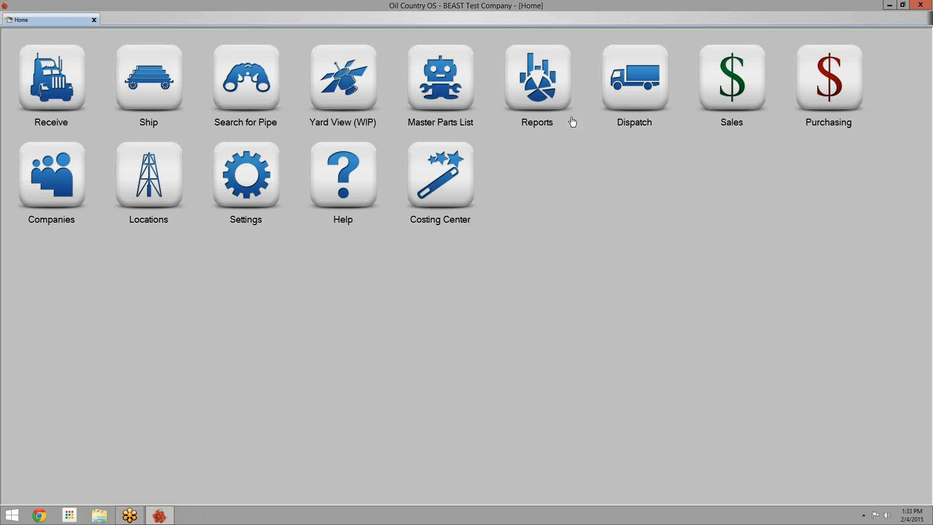
Open the Master Parts List and run an advanced search for parts in the Tubing category.
left_click(467, 100)
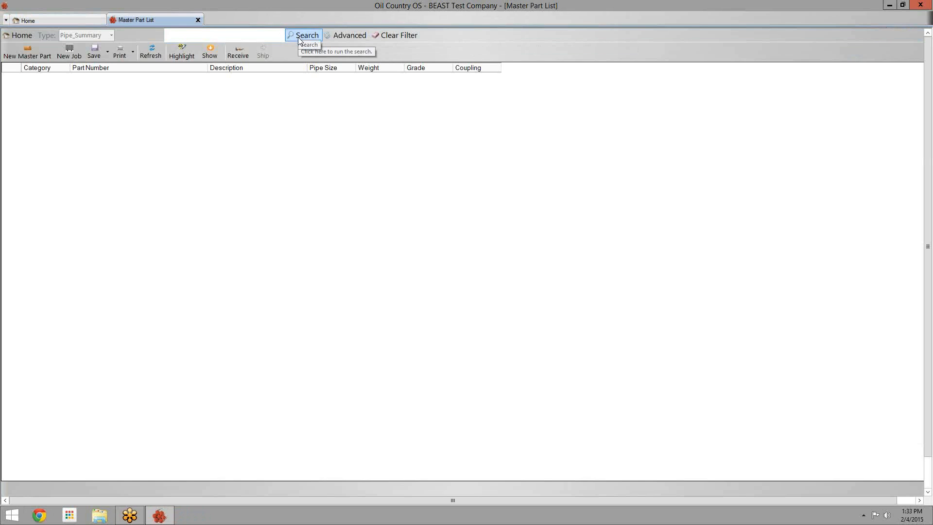
left_click(335, 35)
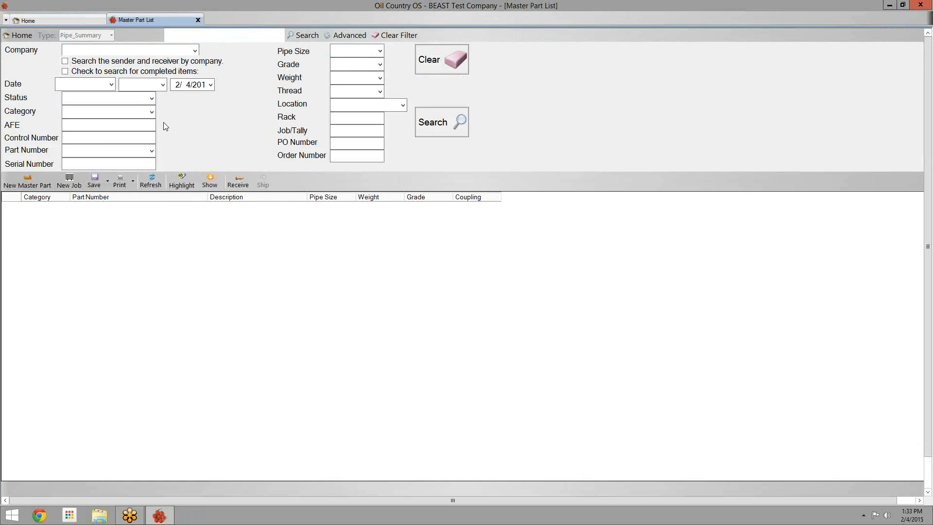
left_click(151, 112)
scroll(139, 197, "down", 3)
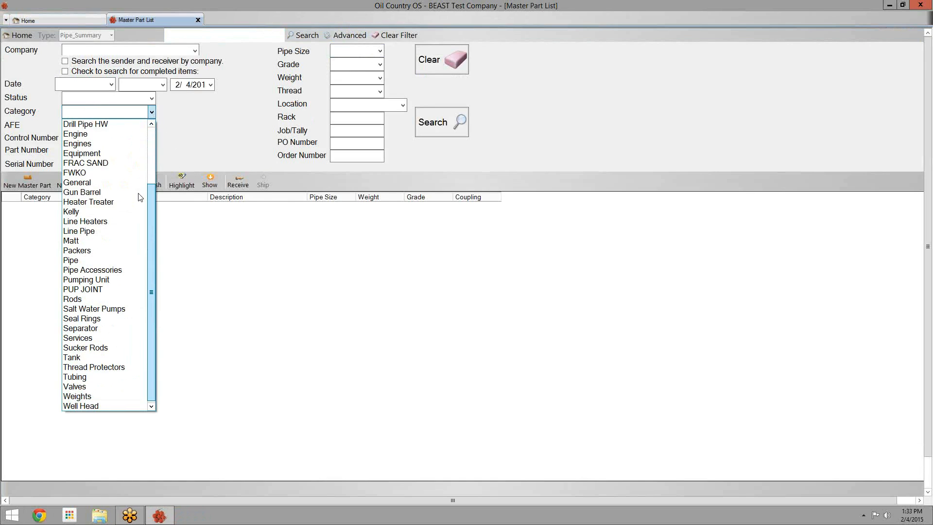
left_click(108, 380)
left_click(448, 138)
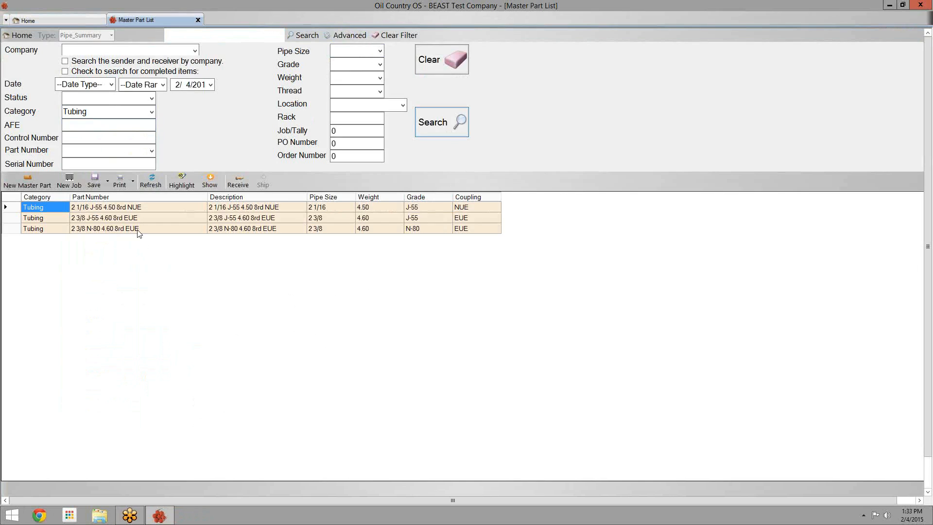
Review the weights, part numbers, descriptions and pipe sizes of the listed tubing parts.
left_click_drag(145, 220, 360, 217)
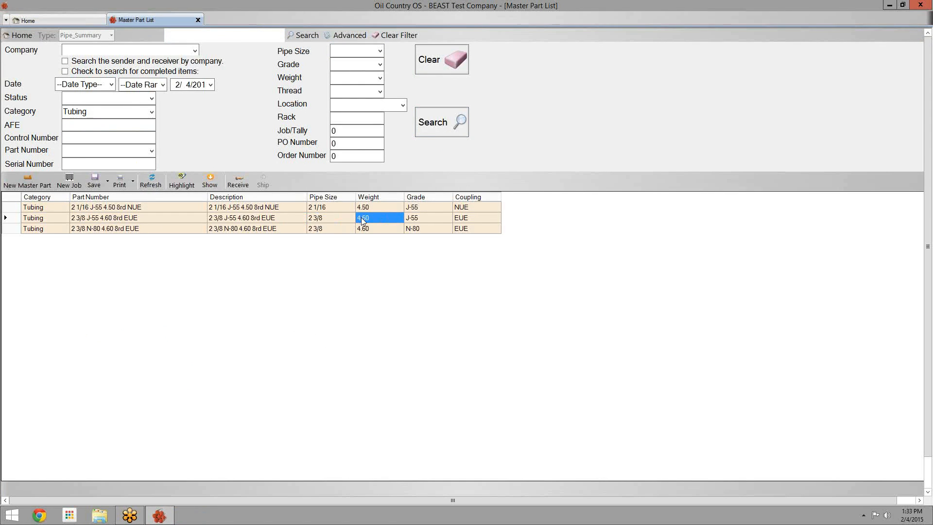
left_click(84, 209)
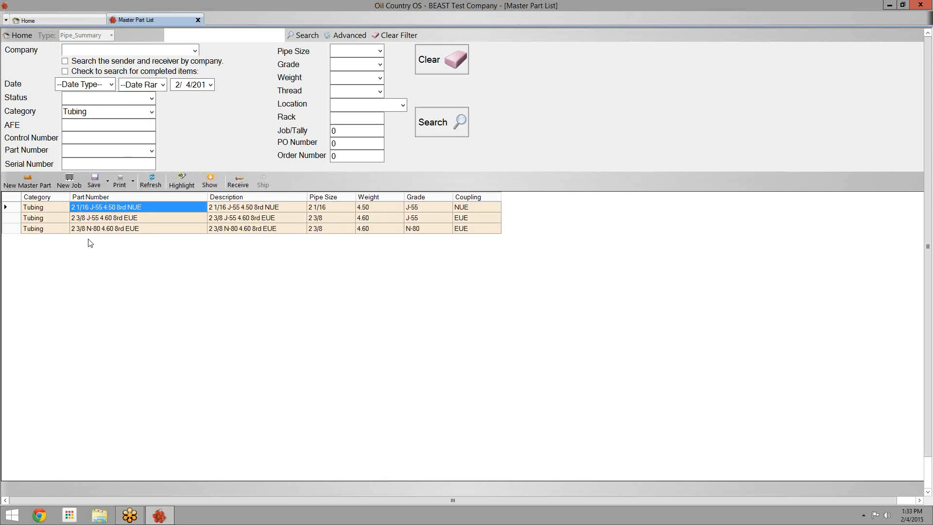
left_click(246, 208)
left_click(319, 211)
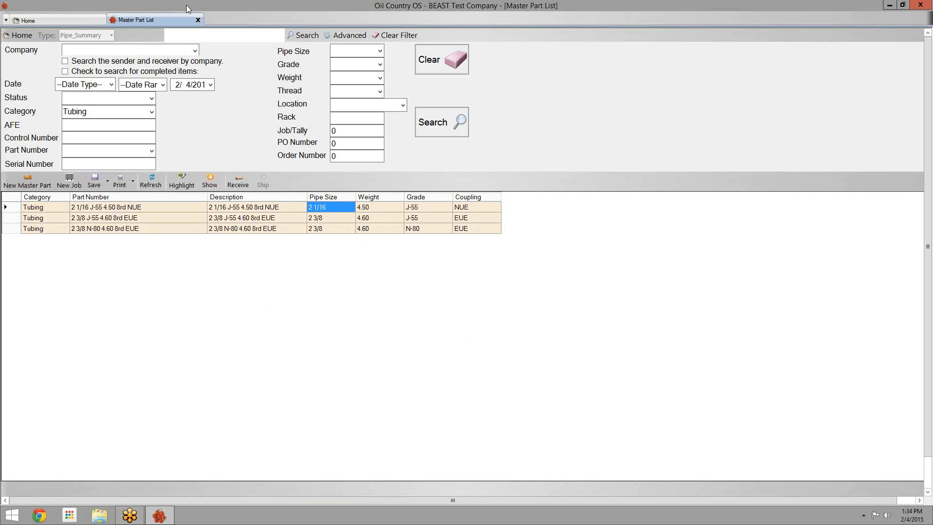
Change the search category to Pipe and rerun the search.
left_click(154, 114)
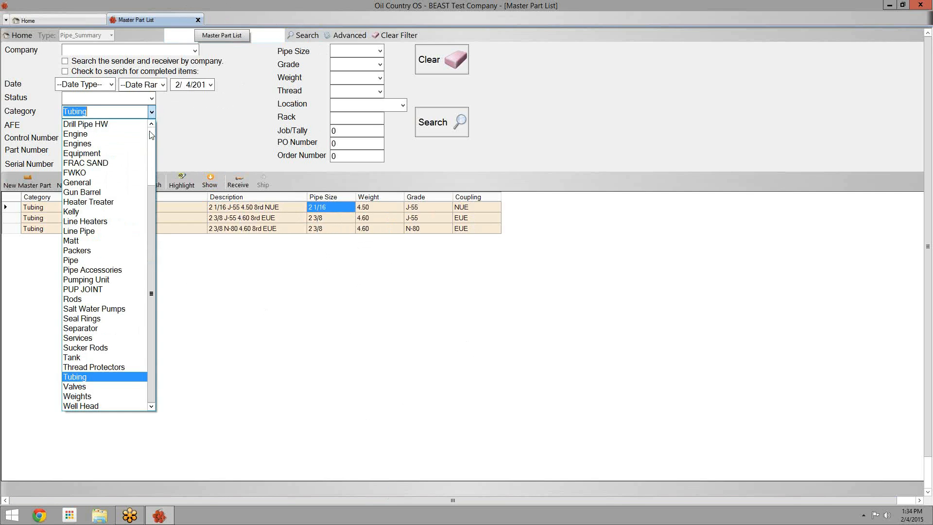
left_click(122, 260)
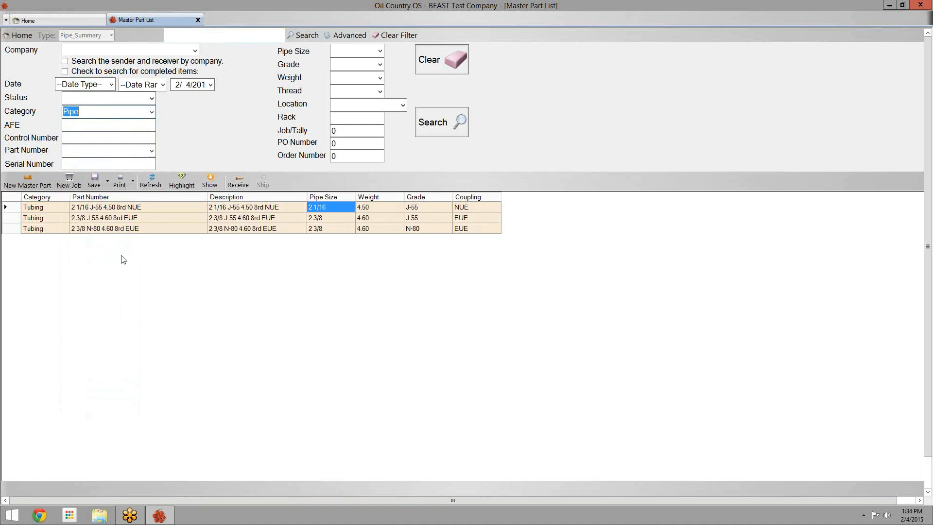
left_click(442, 140)
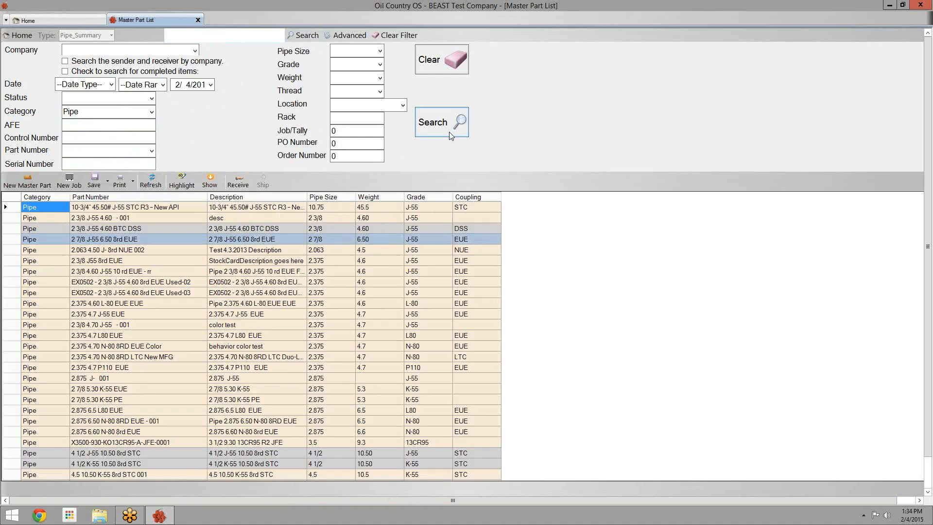
Look through the pipe parts for inconsistent part number formats and similar entries, down to the 9.625 sizes.
left_click(148, 272)
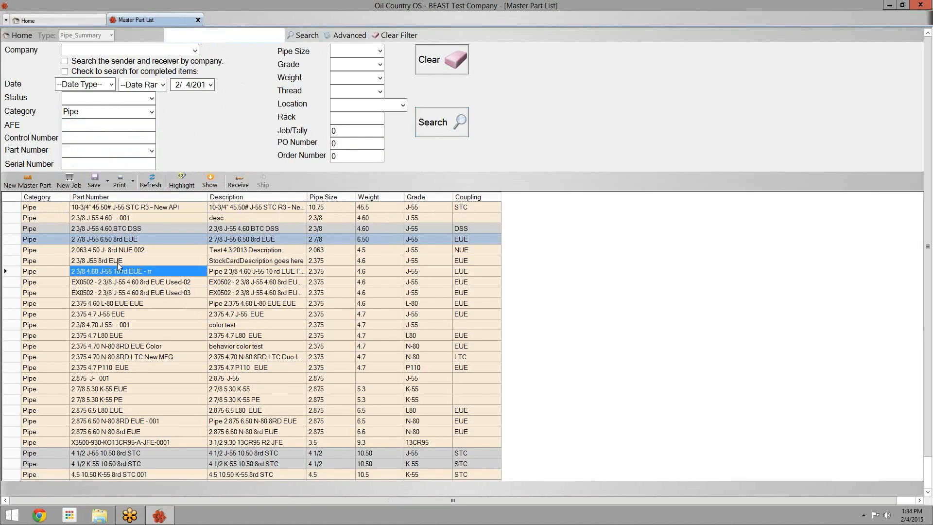
left_click(96, 219)
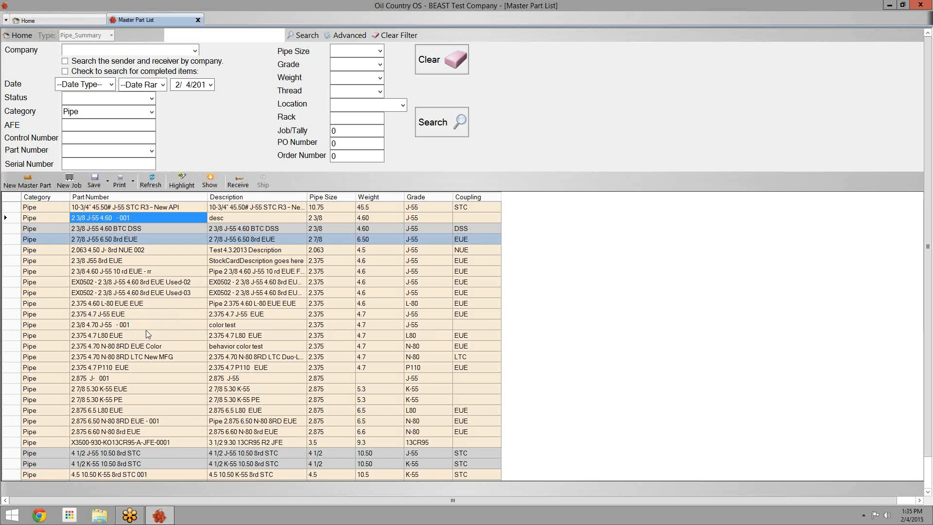
left_click(122, 357)
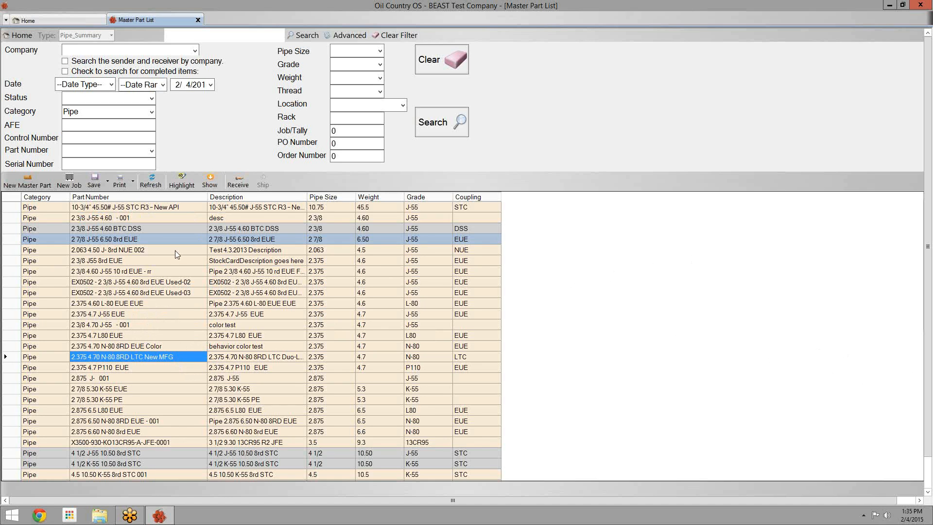
left_click(114, 228)
scroll(196, 410, "down", 5)
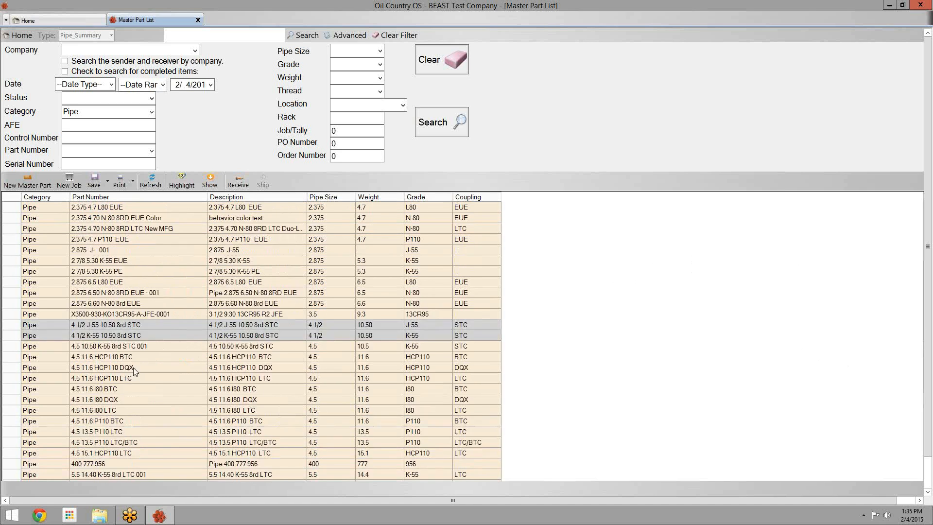
scroll(196, 410, "down", 5)
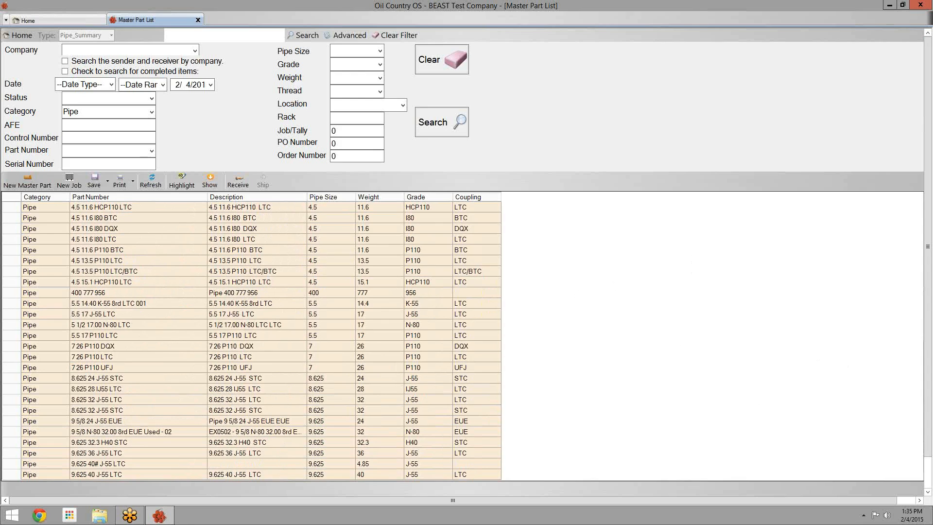
left_click(179, 409)
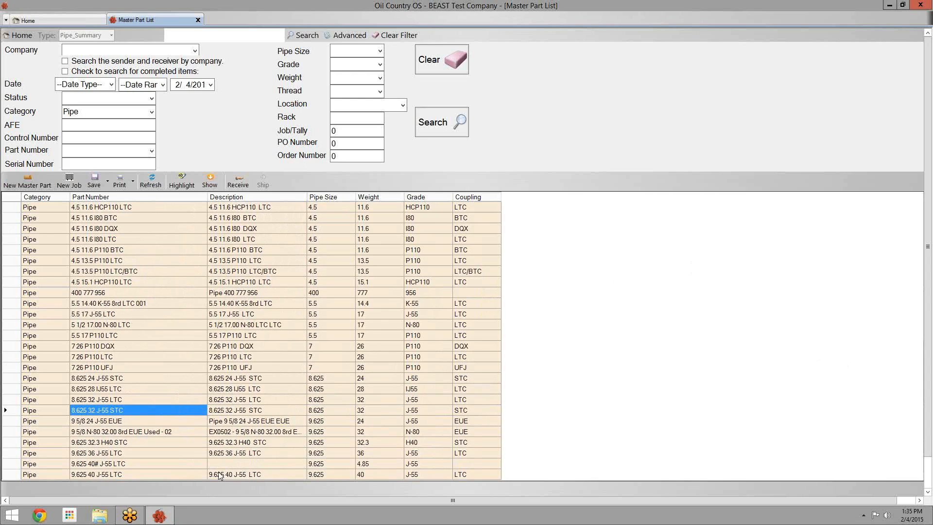
left_click(108, 464)
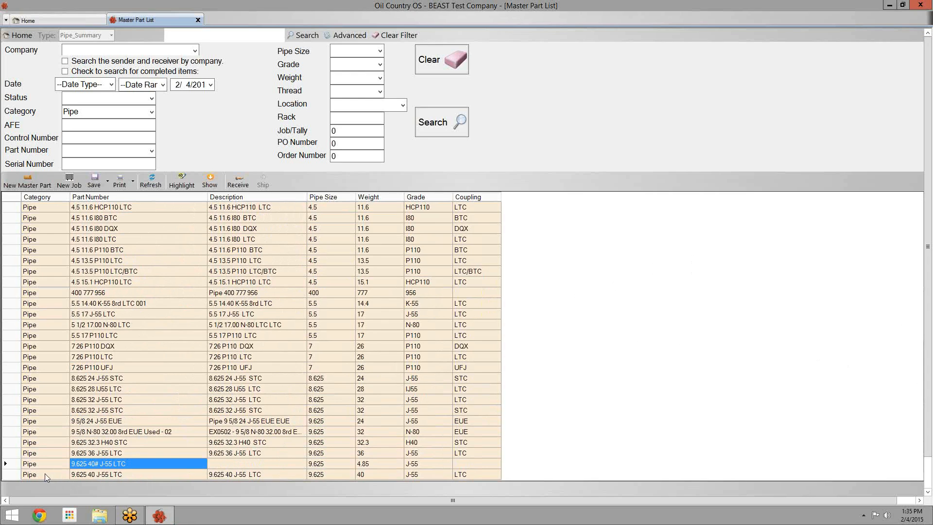
Narrow the pipe search to pipe size 9.625 and grade J-55, and run it.
left_click(380, 51)
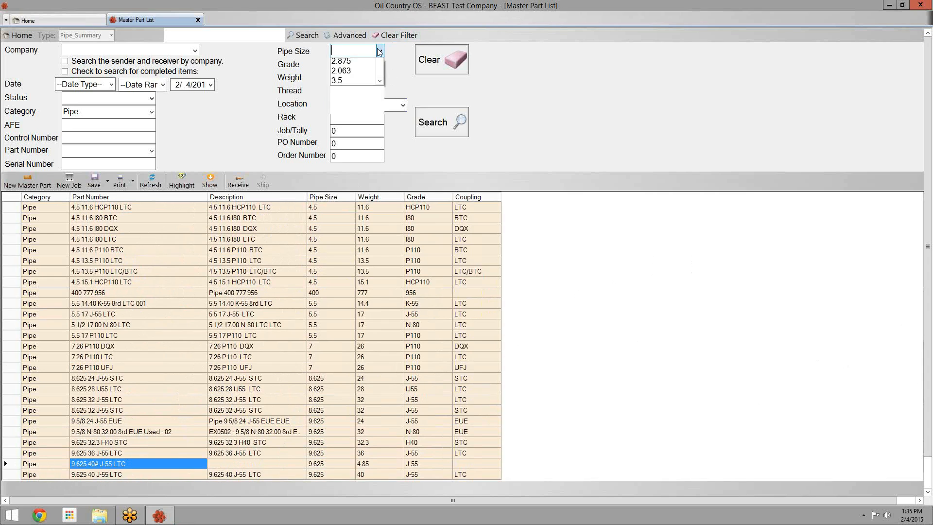
left_click_drag(381, 72, 378, 227)
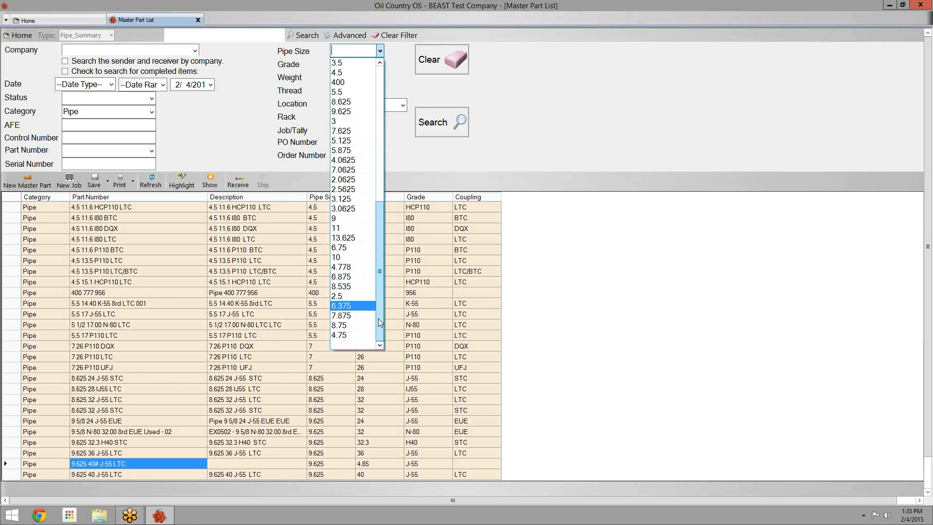
left_click_drag(380, 315, 382, 291)
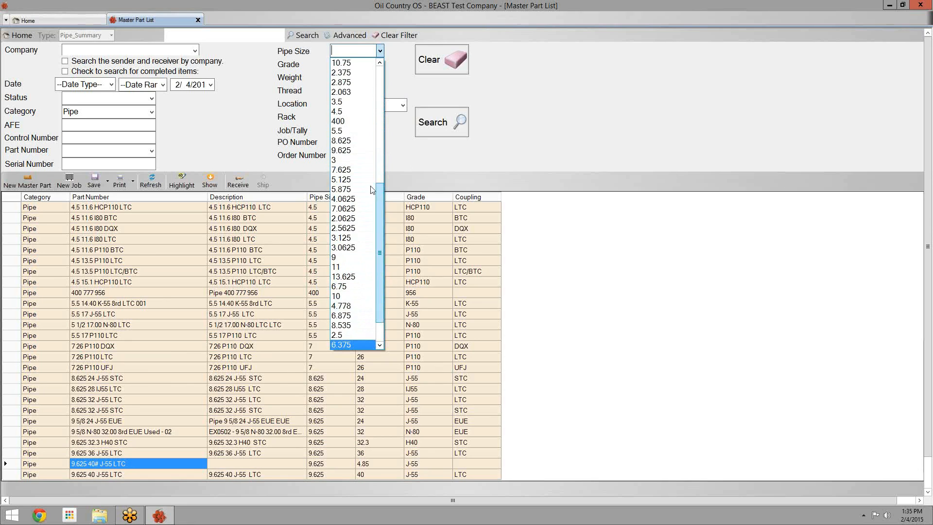
left_click(371, 151)
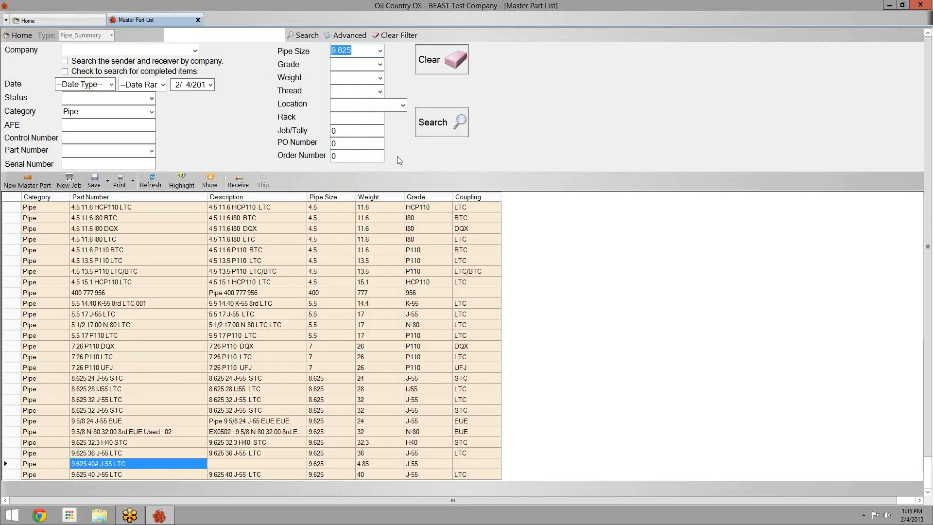
left_click(380, 64)
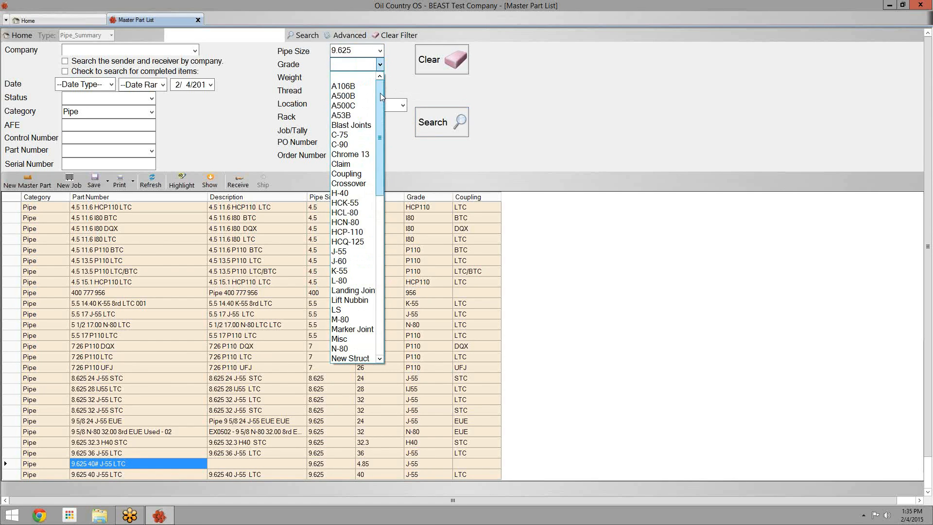
left_click(352, 244)
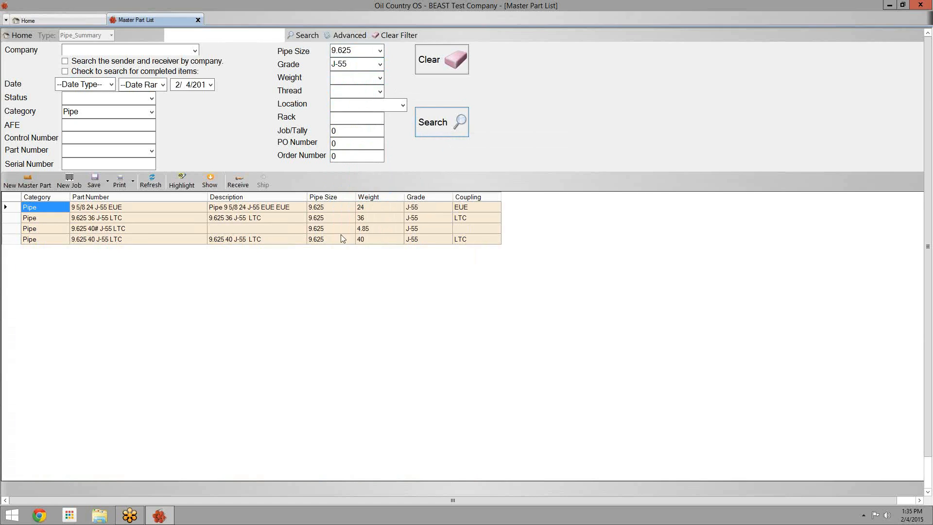
Sort the results by part number and compare the part numbers of the two 9.625 40 J-55 LTC entries.
left_click(136, 197)
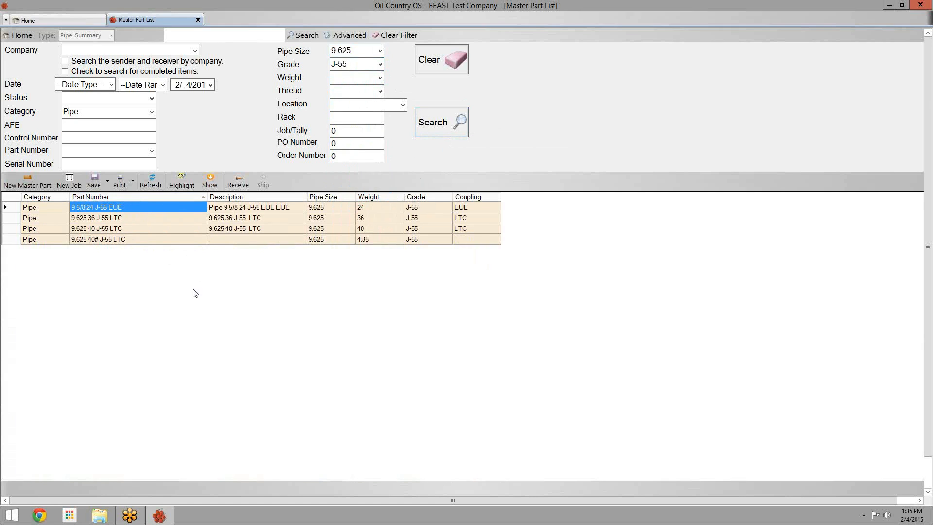
left_click(145, 229)
left_click(138, 240)
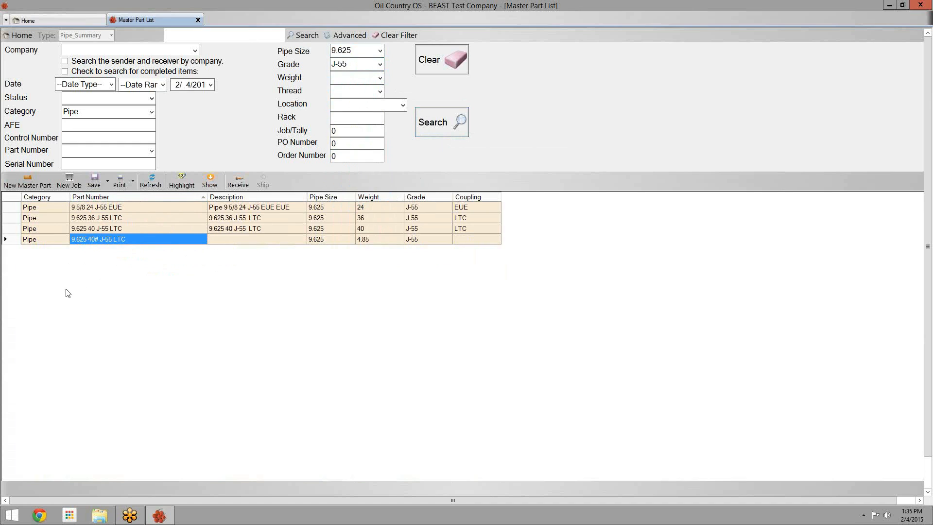
left_click(91, 229)
left_click(92, 240)
left_click(90, 229)
left_click(89, 239)
Compare the description and weight of 9.625 40# J-55 LTC with those of 9.625 40 J-55 LTC.
left_click(223, 239)
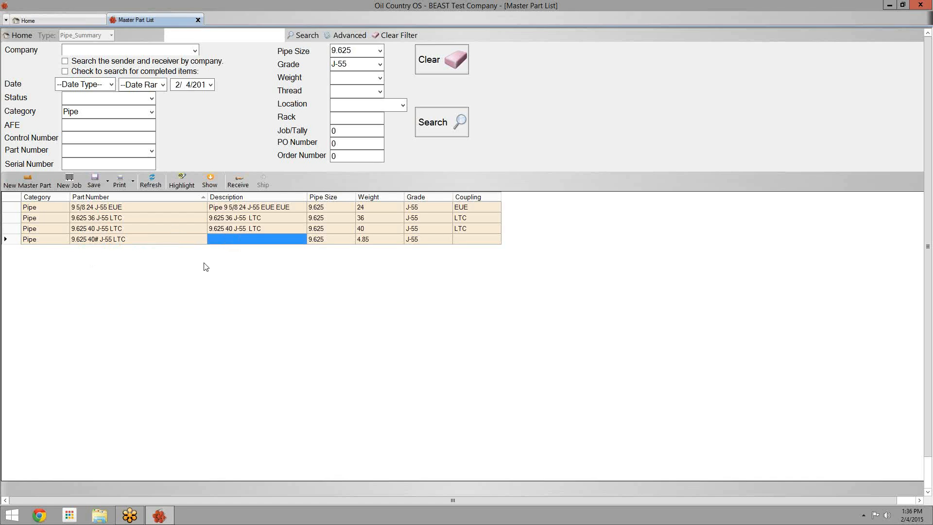
left_click(371, 240)
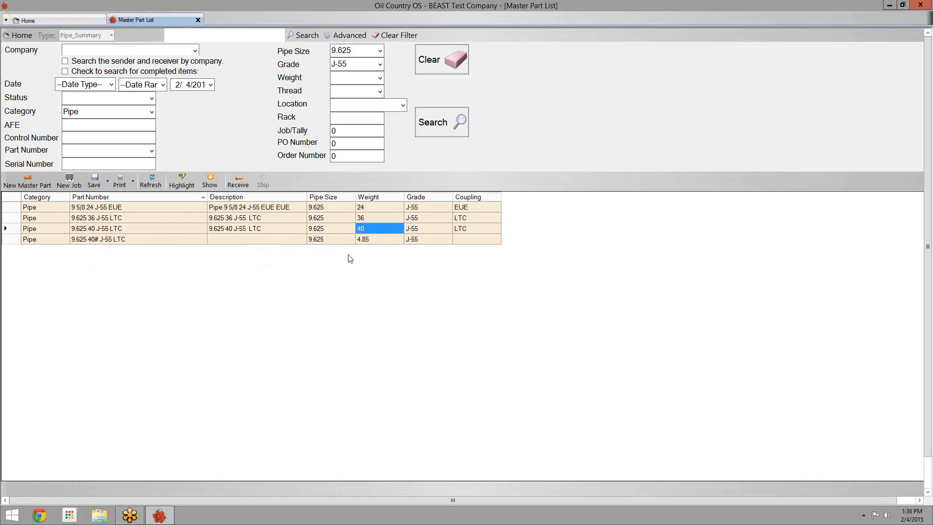
key("Down")
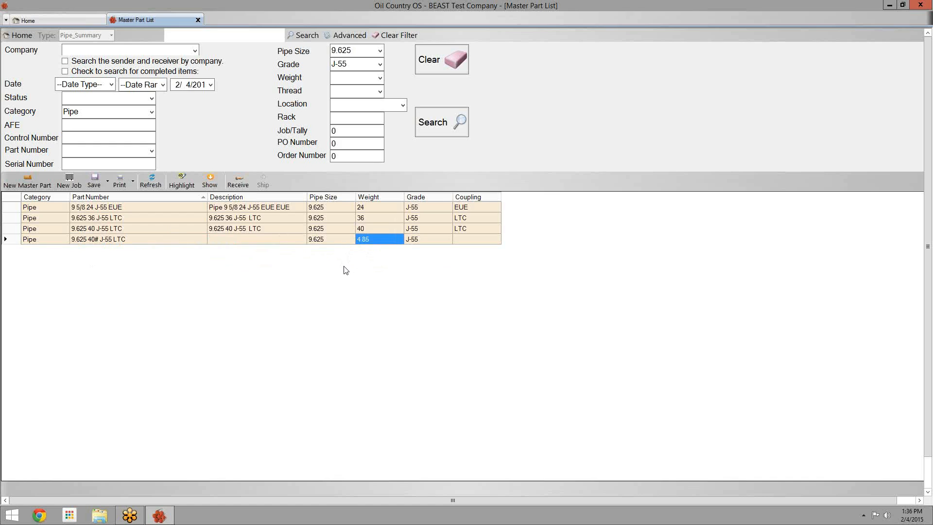
Open the part records for 9.625 40# J-55 LTC and 9.625 40 J-55 LTC and compare them.
left_click(109, 243)
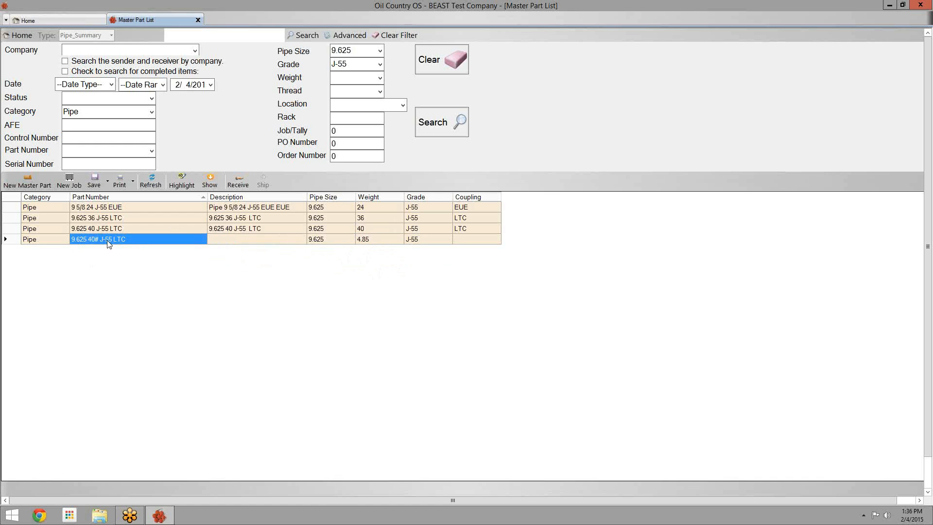
double_click(107, 241)
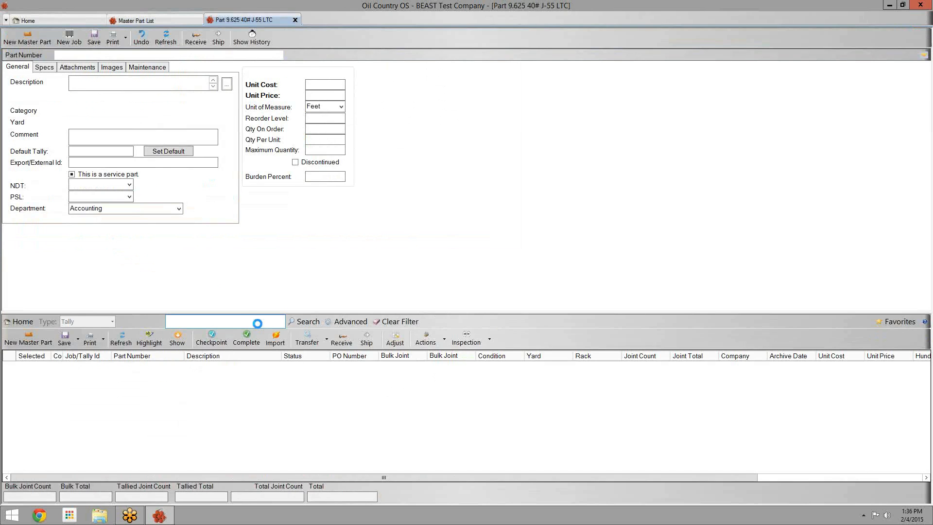
left_click(176, 24)
double_click(111, 100)
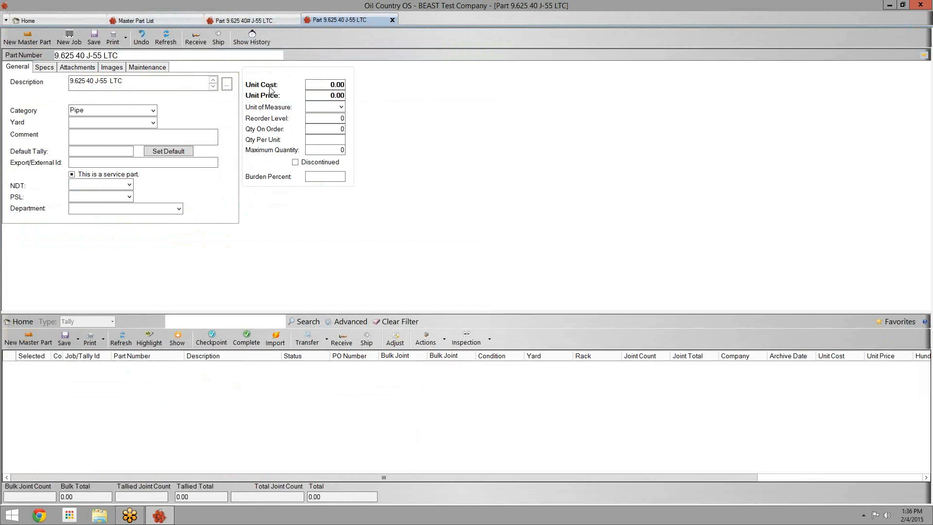
left_click(283, 20)
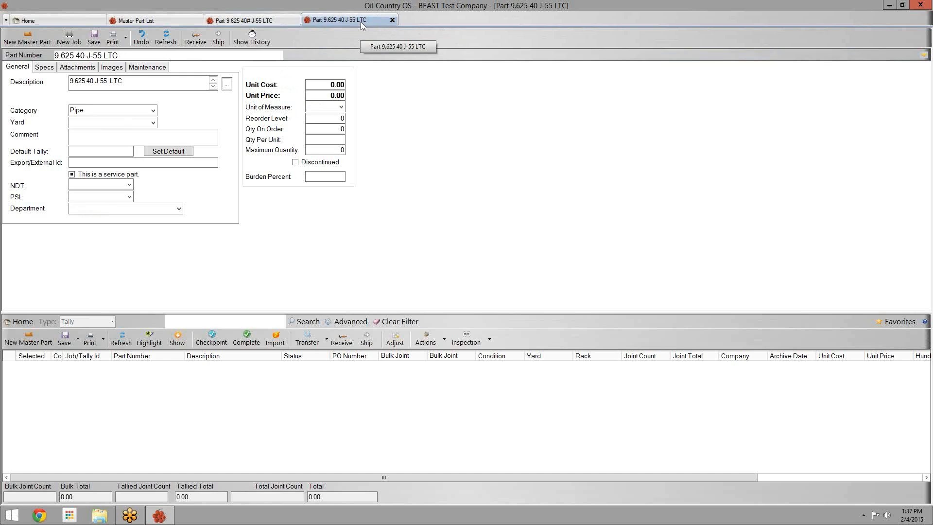
Return to the Master Part List and select the 9.625 40# J-55 LTC part number.
left_click(170, 18)
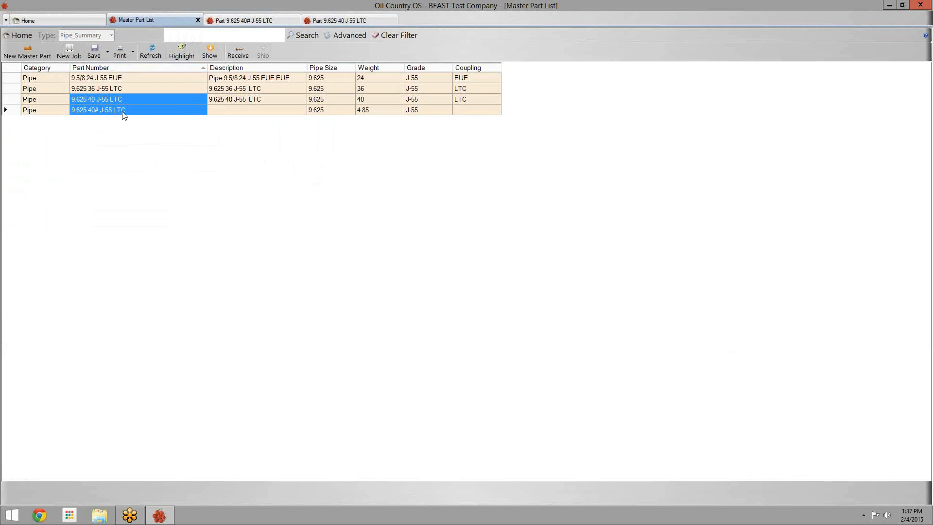
left_click(76, 114)
key("Tab")
left_click(92, 111)
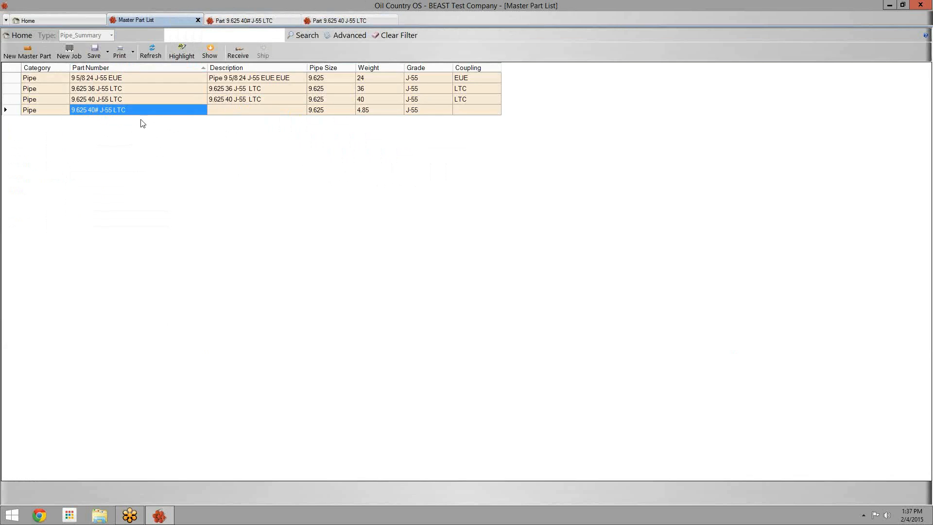
Check the description and weight entries of the 9.625 40# J-55 LTC part in the list.
key("Tab")
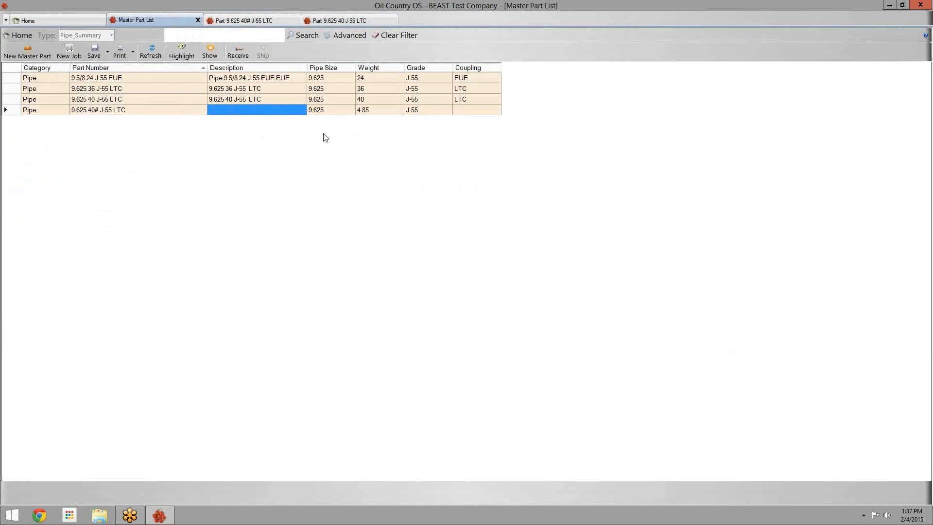
left_click(383, 114)
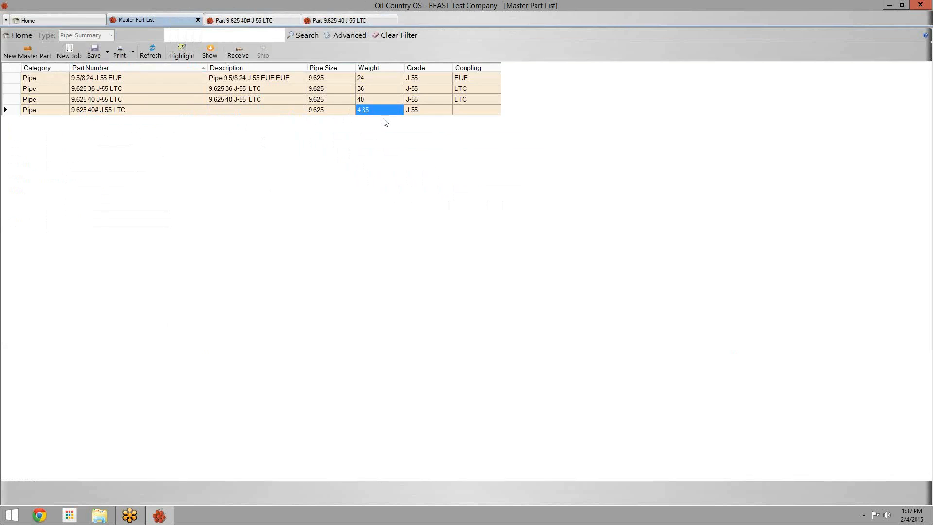
left_click(98, 112)
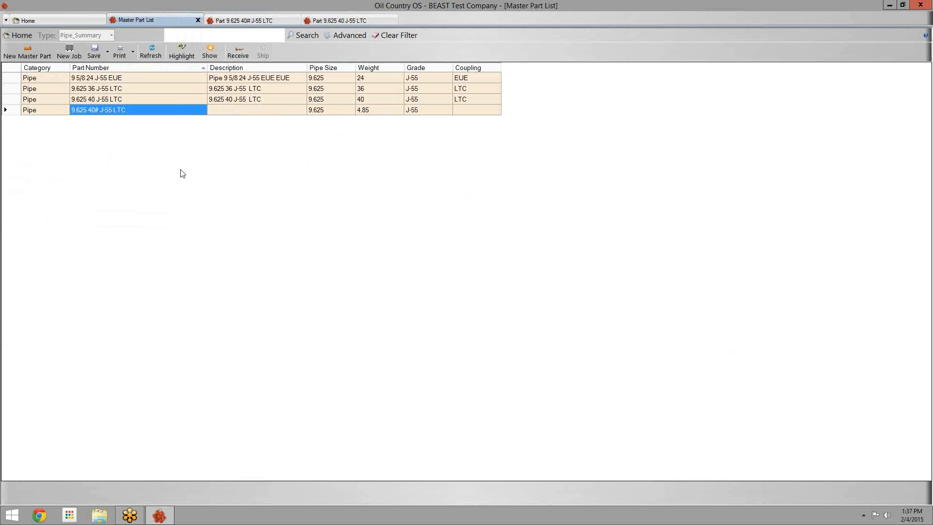
Set the weight in the specs of part 9.625 40# J-55 LTC to 40.00 and save the record.
double_click(134, 114)
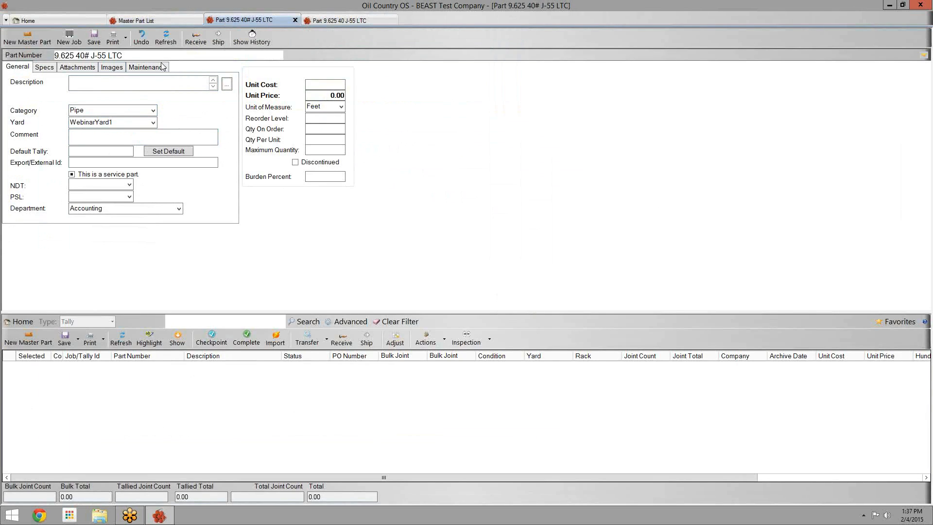
left_click(56, 71)
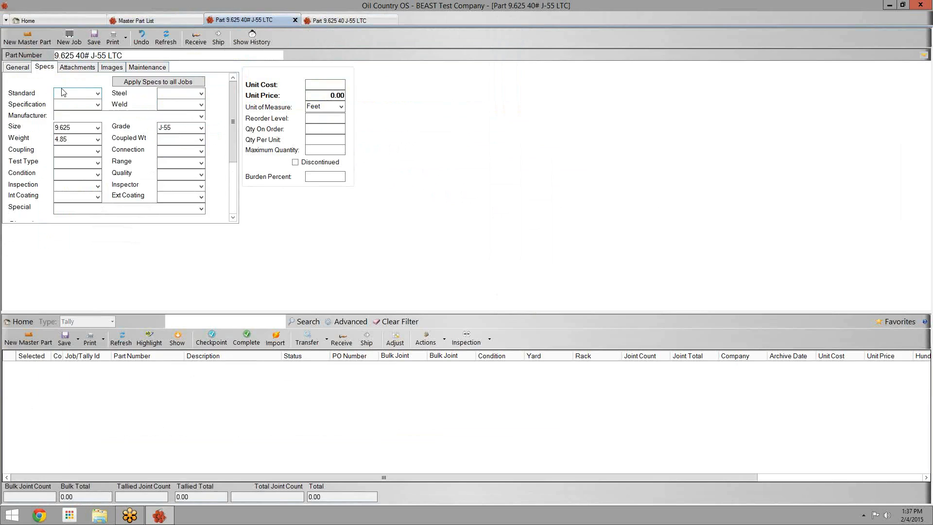
left_click(98, 140)
left_click_drag(100, 167, 87, 230)
left_click(88, 229)
left_click(94, 38)
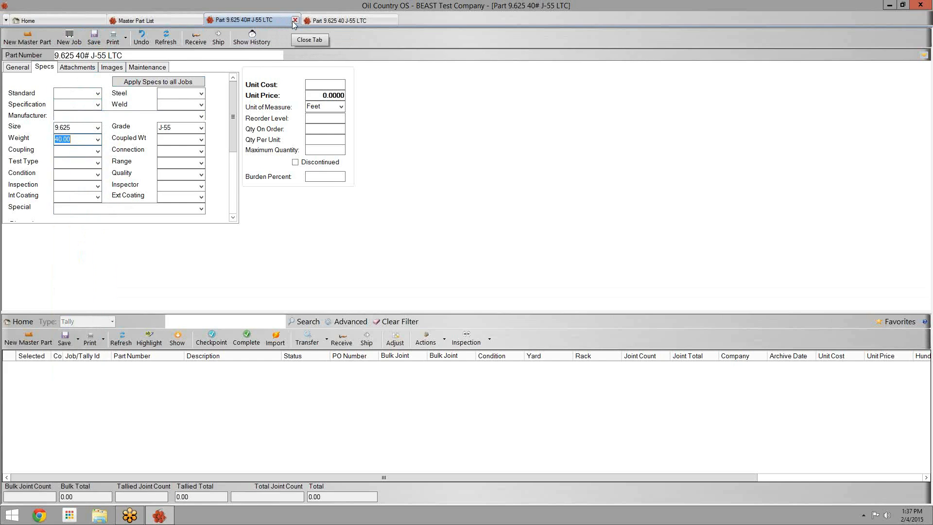
Merge part number 9.625 40# J-55 LTC from the Master Part List into 9.625 40 J-55 LTC, confirming with "Yes".
left_click(151, 19)
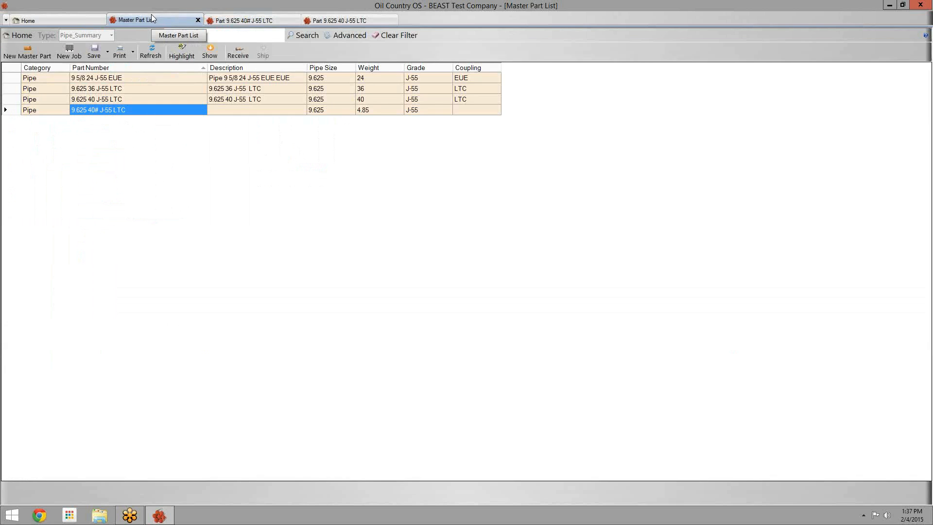
right_click(111, 113)
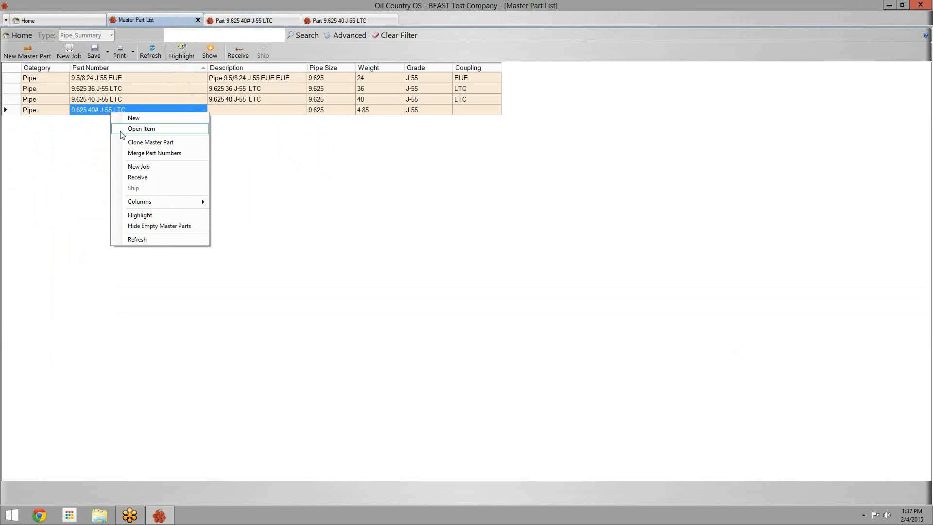
left_click(167, 153)
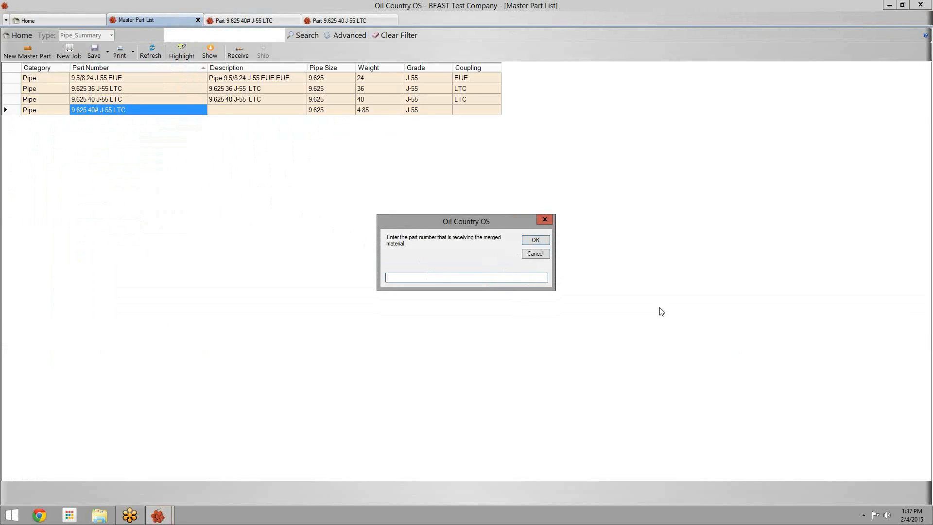
type("9.625 40 J-55 LTC")
left_click(536, 240)
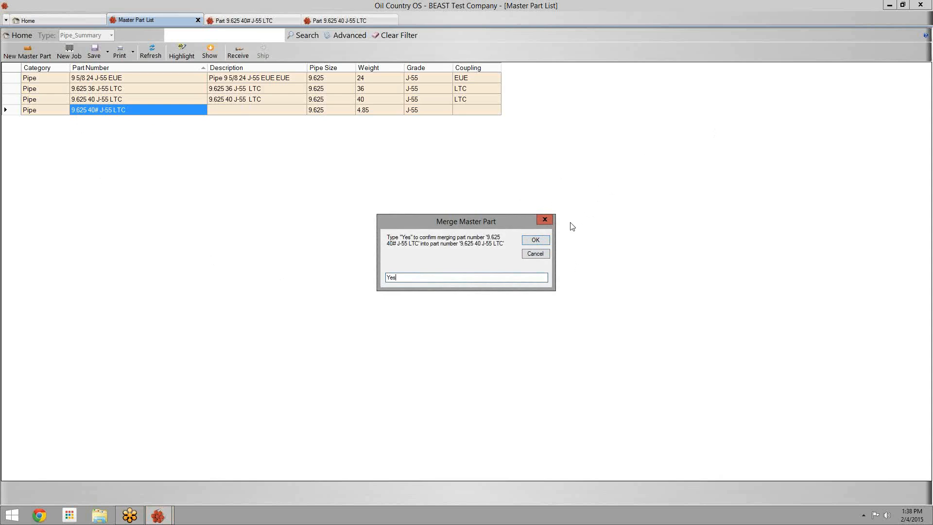
left_click(544, 243)
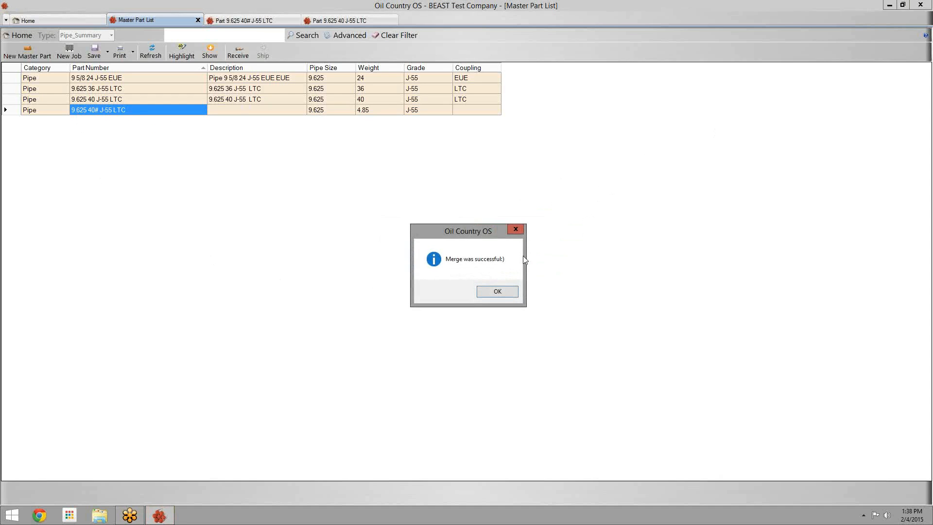
left_click(504, 290)
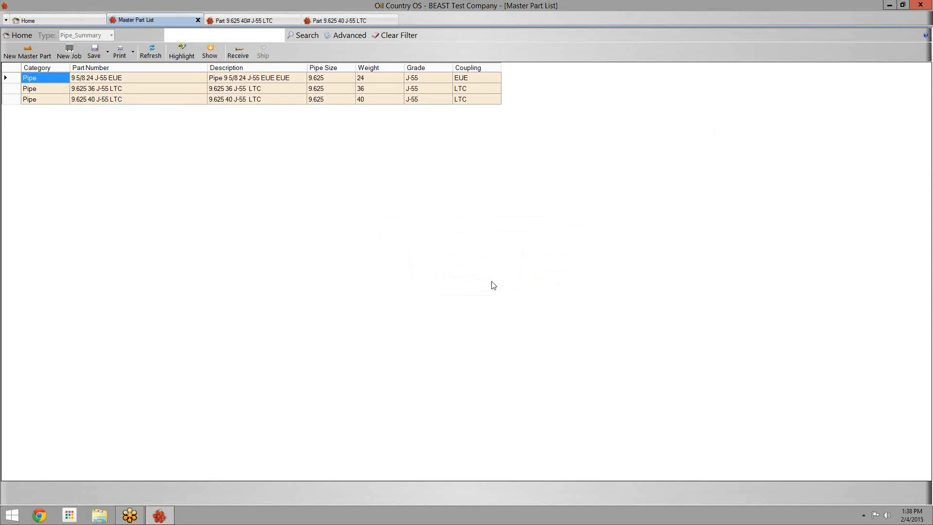
Select the 9.625 40 J-55 LTC part number in the list and close both open 9.625 part records.
left_click(138, 99)
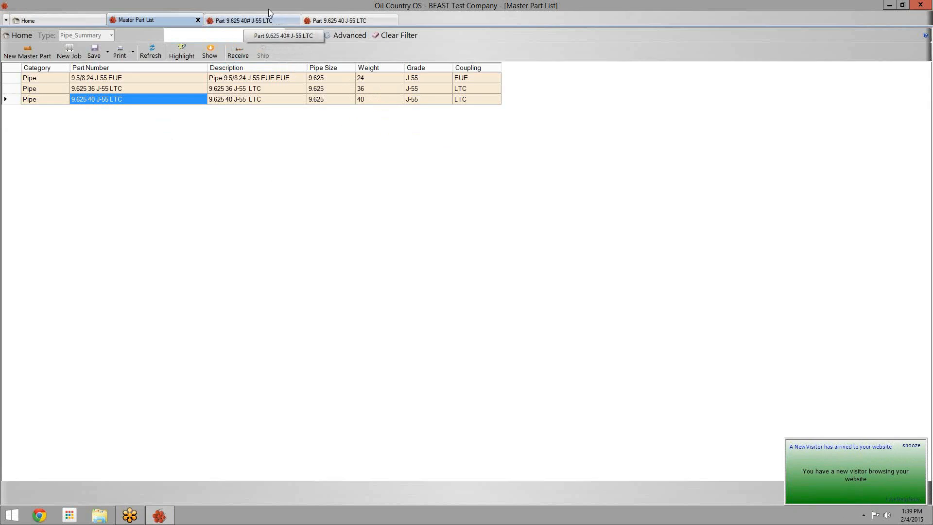
left_click(268, 21)
left_click(296, 22)
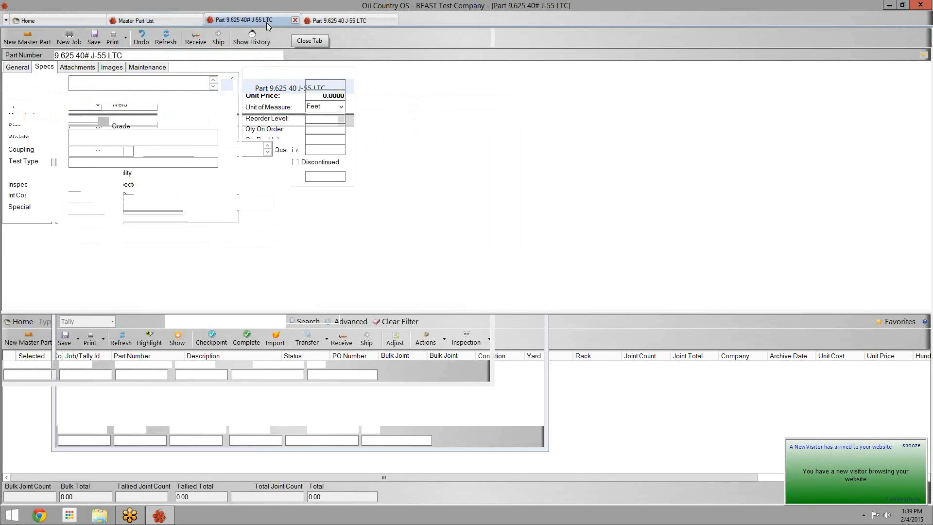
left_click(295, 21)
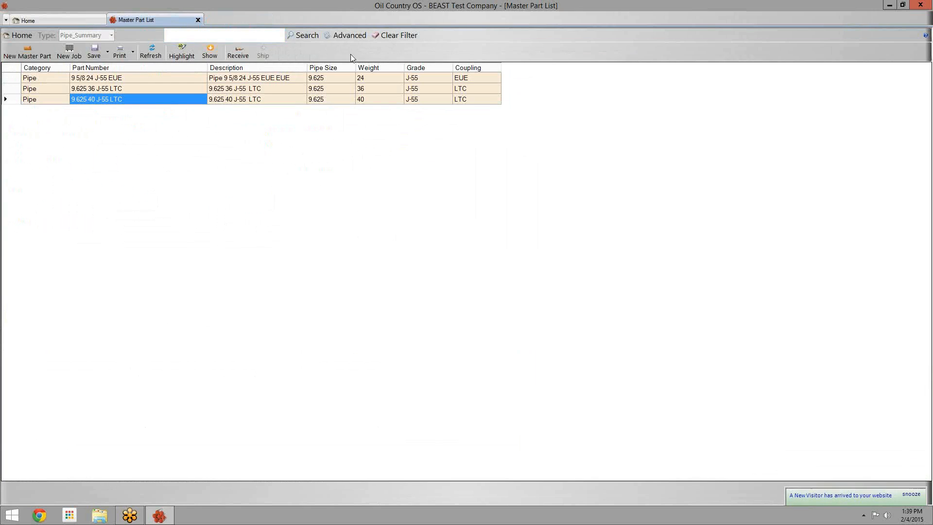
Clear the advanced search criteria and search the Master Part List for pipe size 2.875.
left_click(344, 36)
left_click(379, 50)
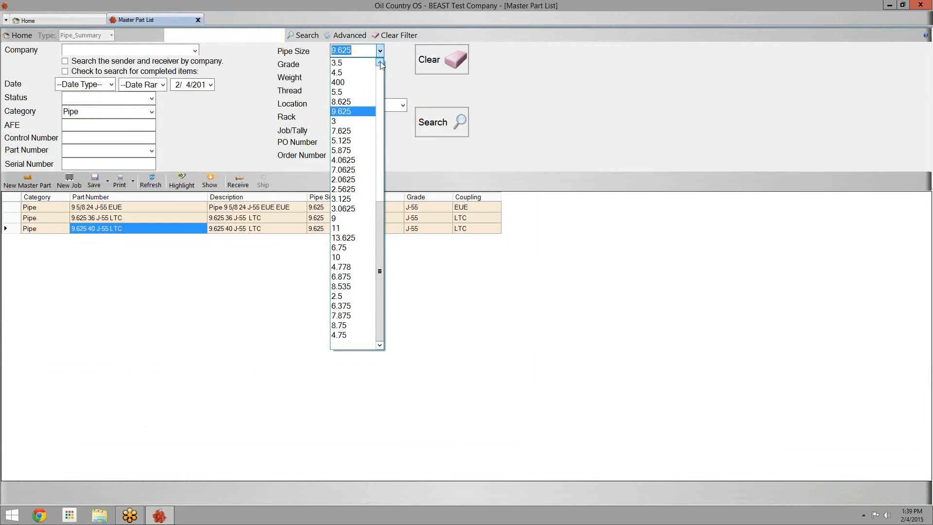
left_click(401, 70)
left_click(452, 72)
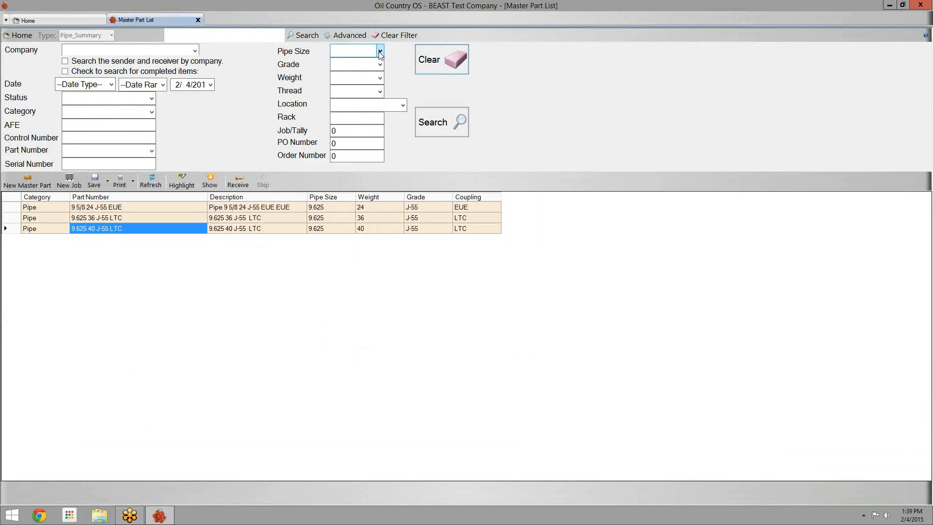
left_click(379, 52)
left_click_drag(380, 89, 367, 130)
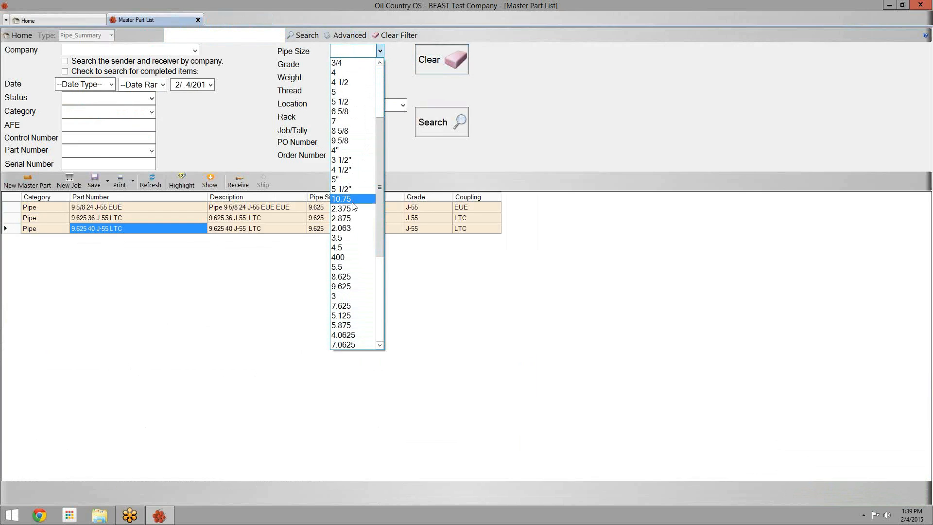
left_click(343, 218)
left_click(435, 134)
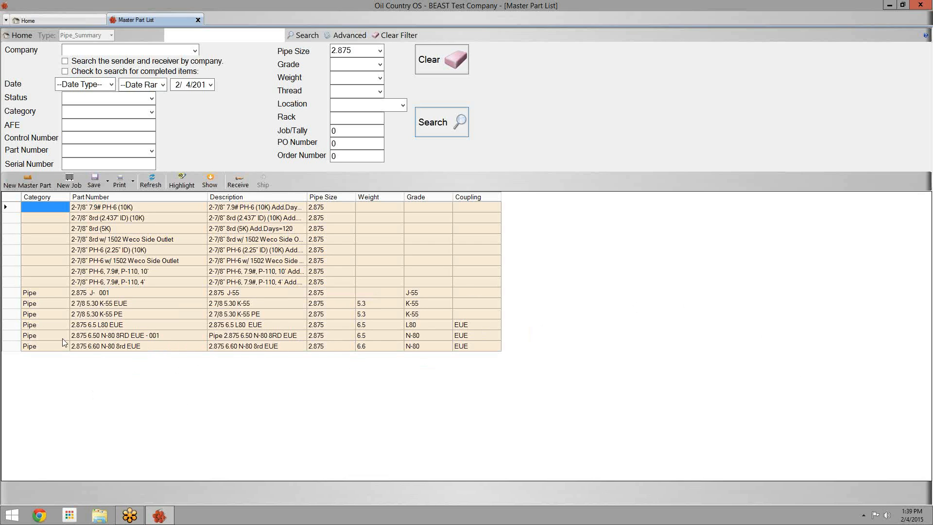
Compare the part numbers 2.875 6.50 N-80 8RD EUE - 001 and 2.875 6.60 N-80 8rd EUE.
left_click(89, 345)
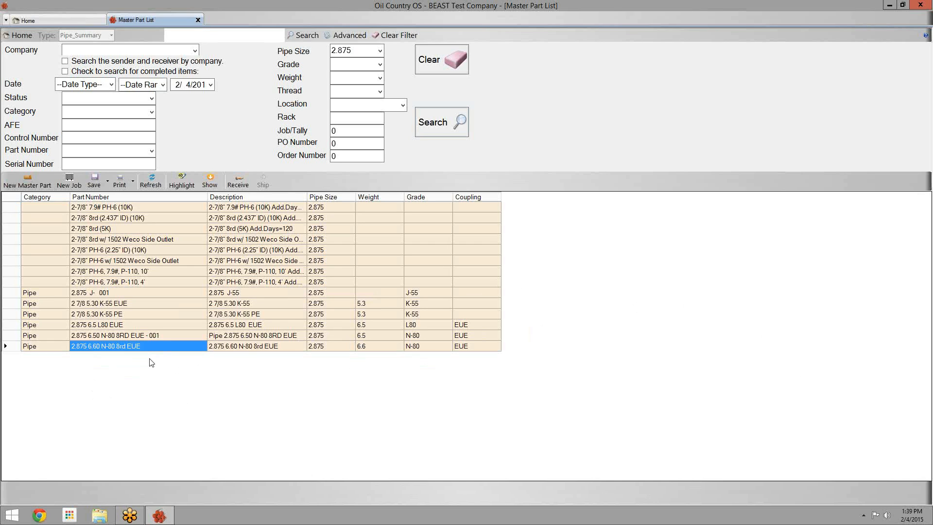
left_click(152, 339)
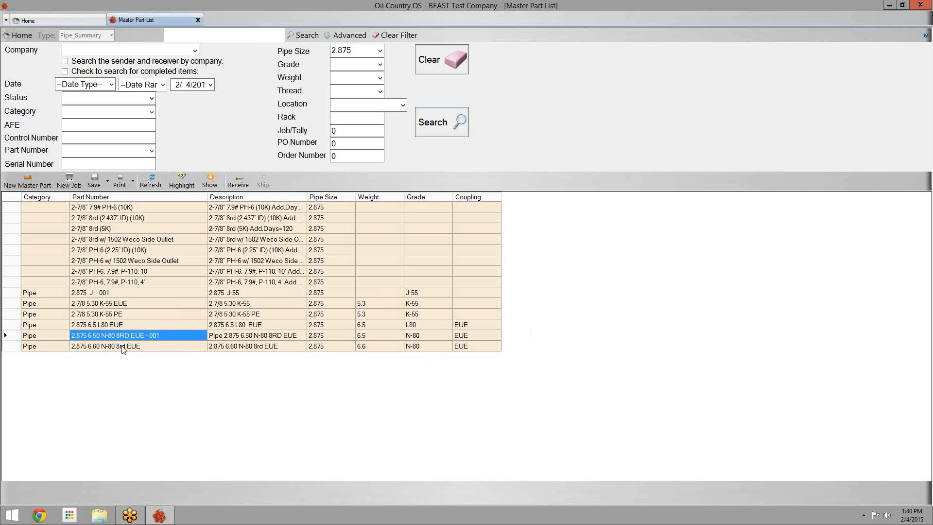
left_click(86, 347)
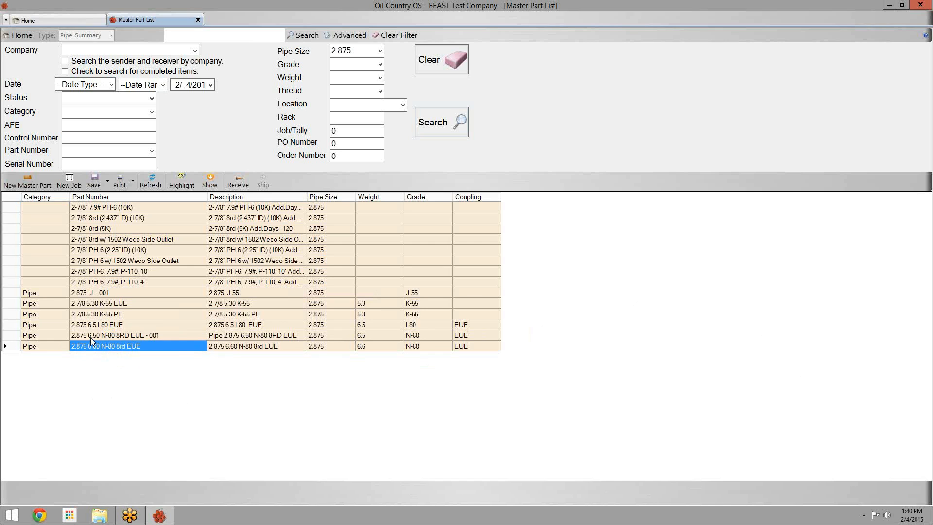
left_click(91, 337)
left_click(100, 347)
left_click(180, 337)
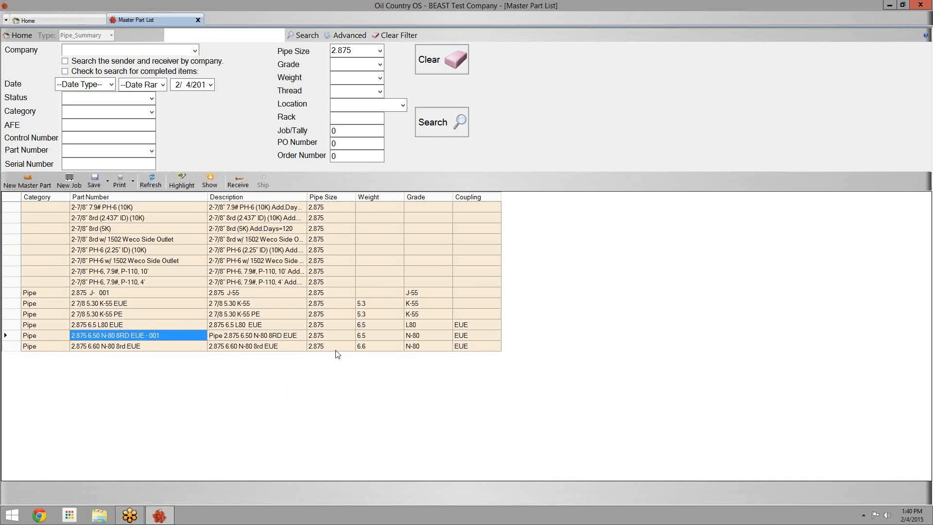
Compare the weight, grade and coupling of the two 2.875 N-80 8rd EUE parts.
left_click(386, 347)
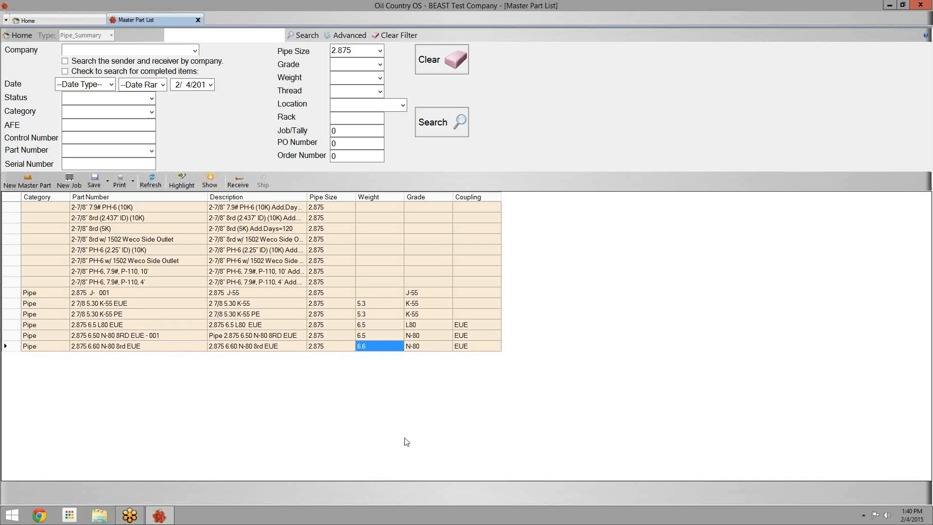
left_click(418, 336)
left_click(467, 335)
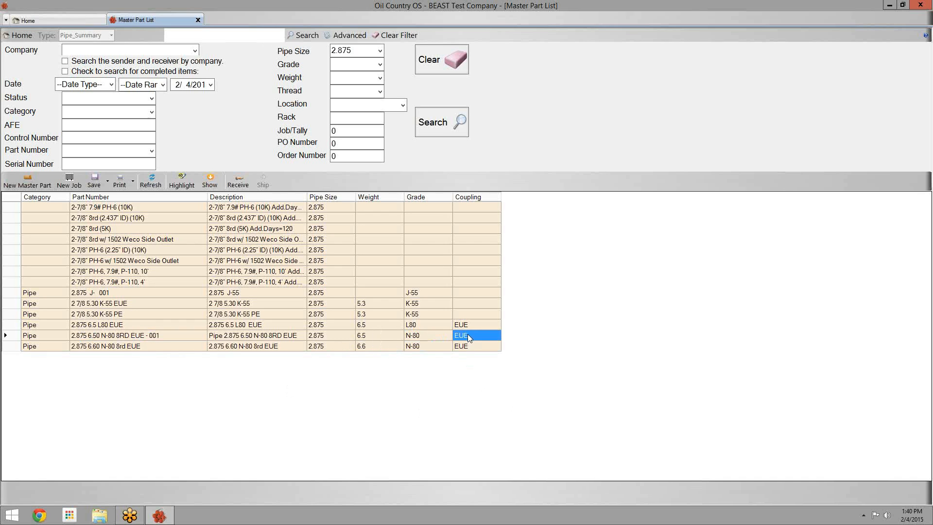
Open the part record for 2.875 6.50 N-80 8RD EUE - 001 and review its part number and tallies.
left_click(155, 325)
double_click(153, 335)
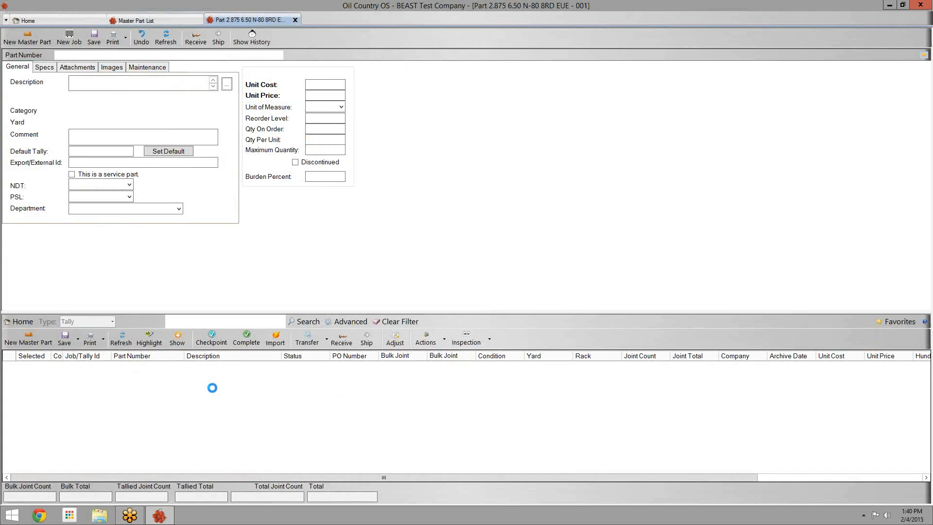
left_click(77, 377)
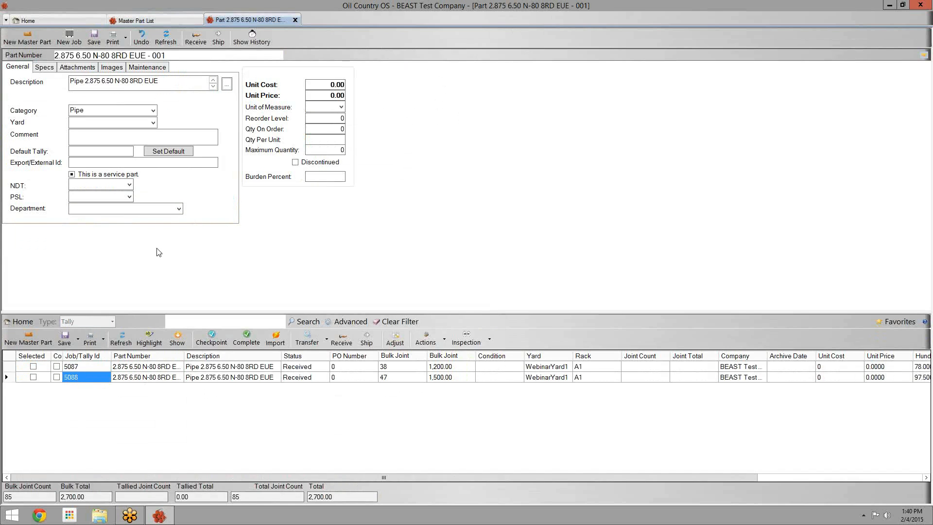
left_click_drag(149, 57, 167, 52)
Open the part record for 2.875 6.60 N-80 8rd EUE from the Master Part List and check its tally.
left_click(138, 20)
left_click(110, 218)
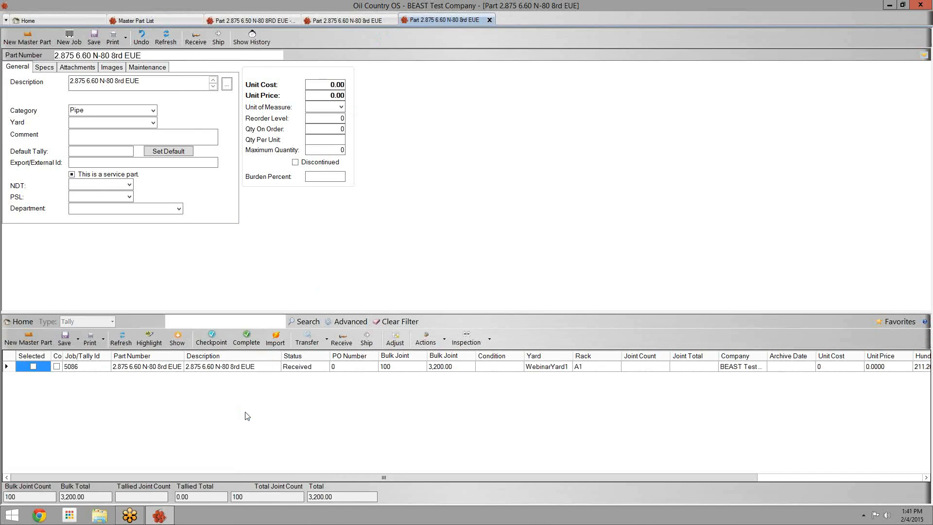
left_click(99, 367)
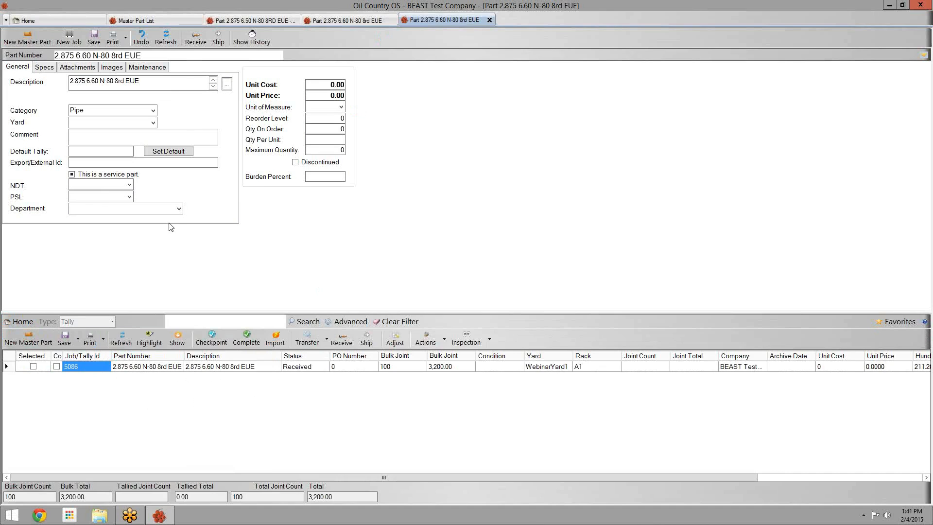
Examine both tallies in the 2.875 6.50 N-80 8RD EUE - 001 record and compare them with the 2.875 6.60 record.
left_click(250, 20)
left_click(151, 366)
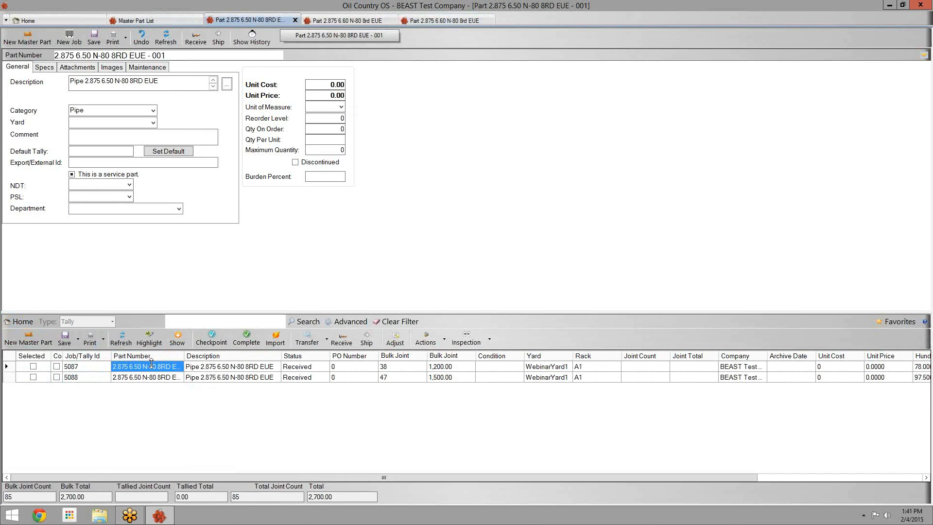
left_click(153, 378)
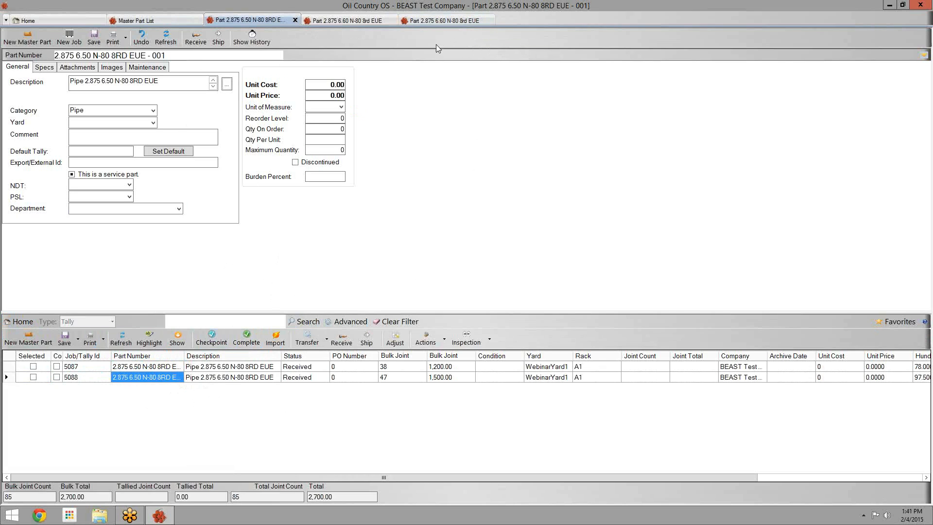
left_click(323, 22)
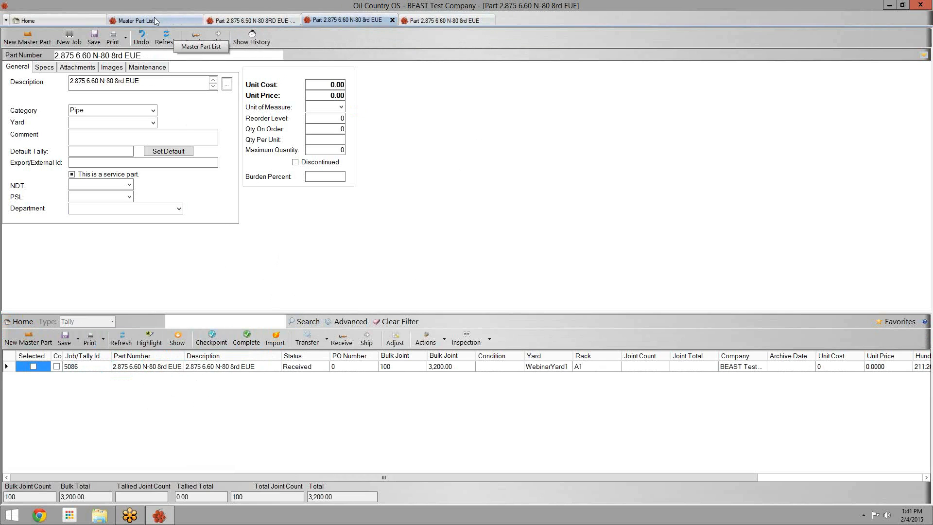
Return to the Master Part List and recheck the part numbers of the two 2.875 N-80 8rd EUE entries.
left_click(185, 21)
left_click(109, 208)
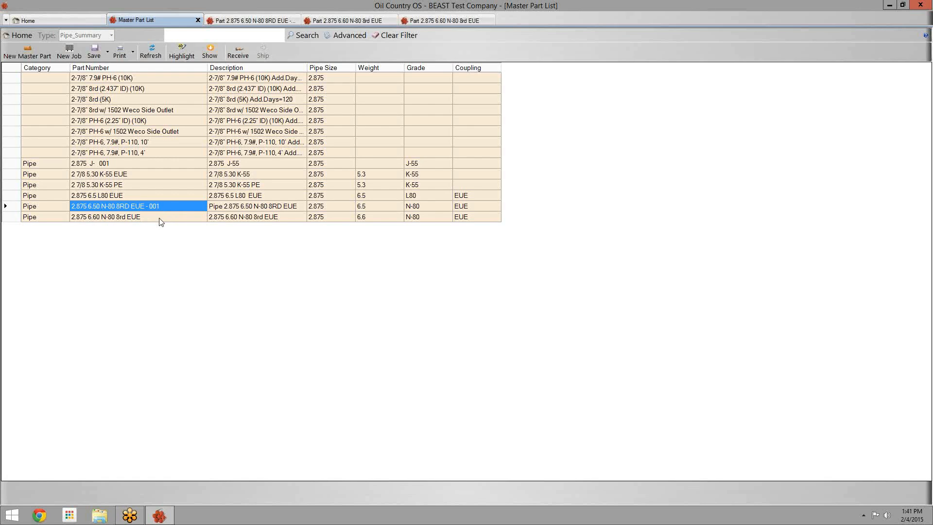
left_click(115, 219)
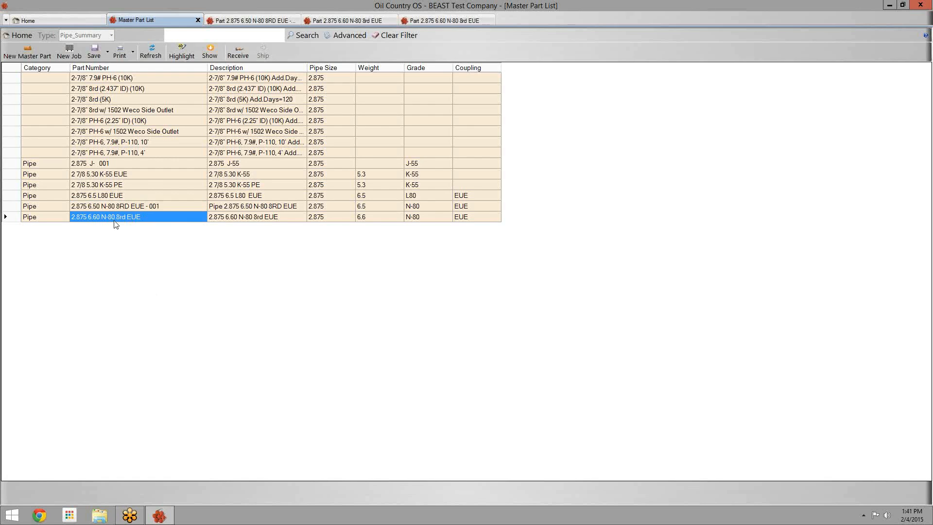
left_click(110, 207)
left_click(107, 218)
Merge part number 2.875 6.50 N-80 8RD EUE - 001 into 2.875 6.60 N-80 8rd EUE and confirm the merge with Yes.
left_click(123, 209)
right_click(123, 209)
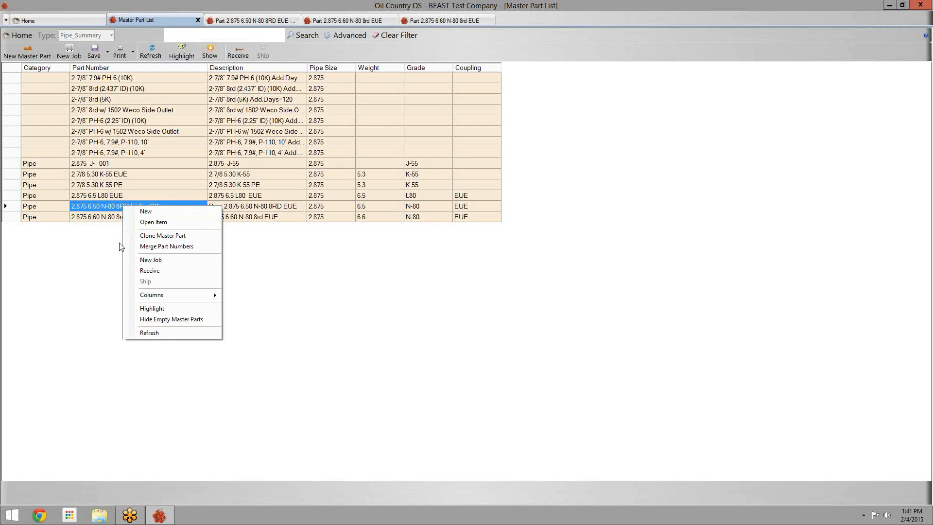
left_click(142, 246)
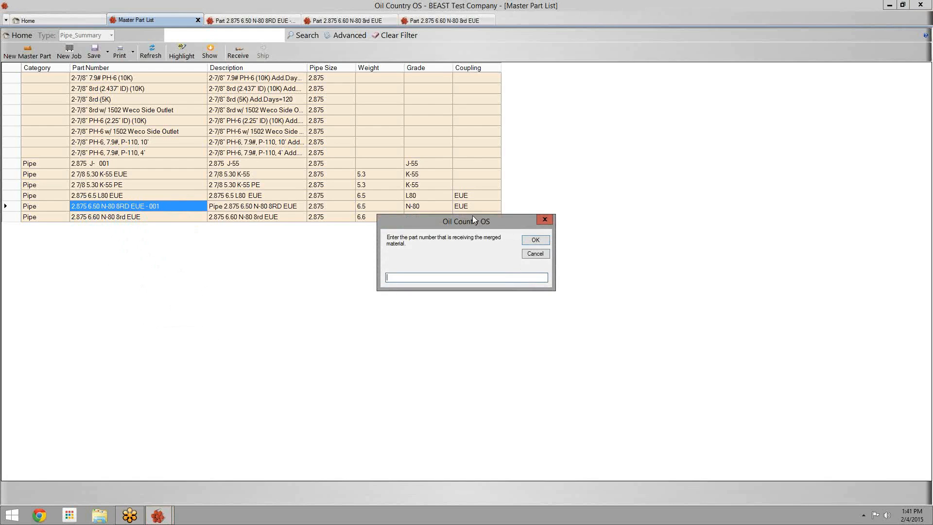
left_click_drag(472, 226, 441, 231)
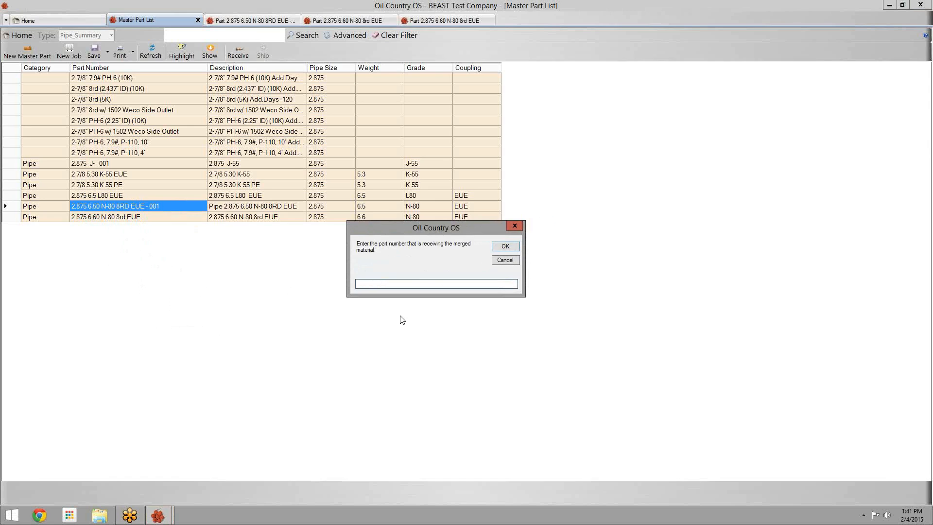
type("2.875 6.60 N-80 8rd EUE")
left_click(494, 251)
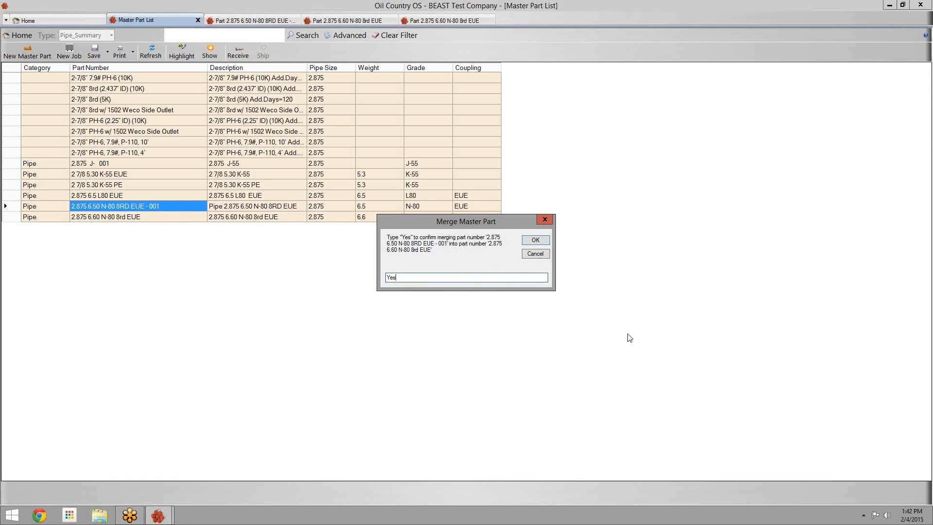
left_click(543, 241)
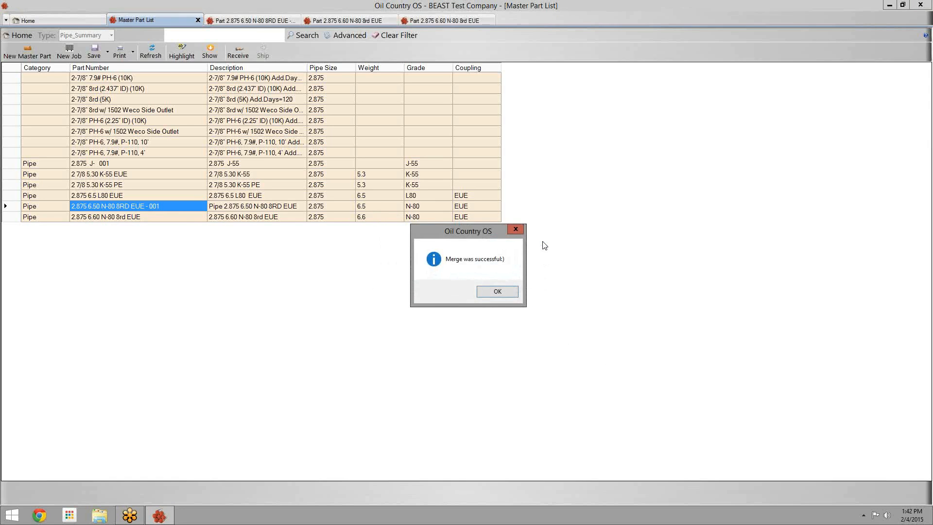
left_click(497, 292)
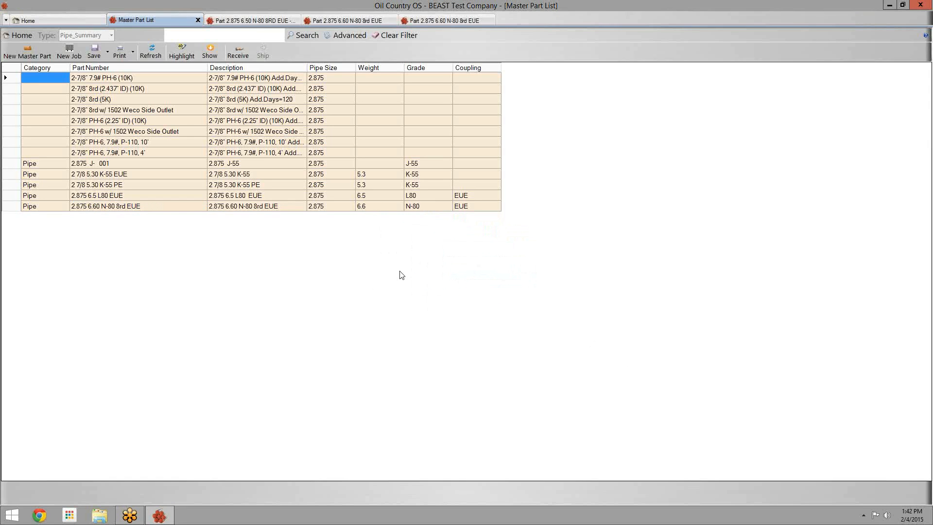
Open the part record for 2.875 6.60 N-80 8rd EUE and refresh its tally list to check the merged tallies.
left_click(172, 208)
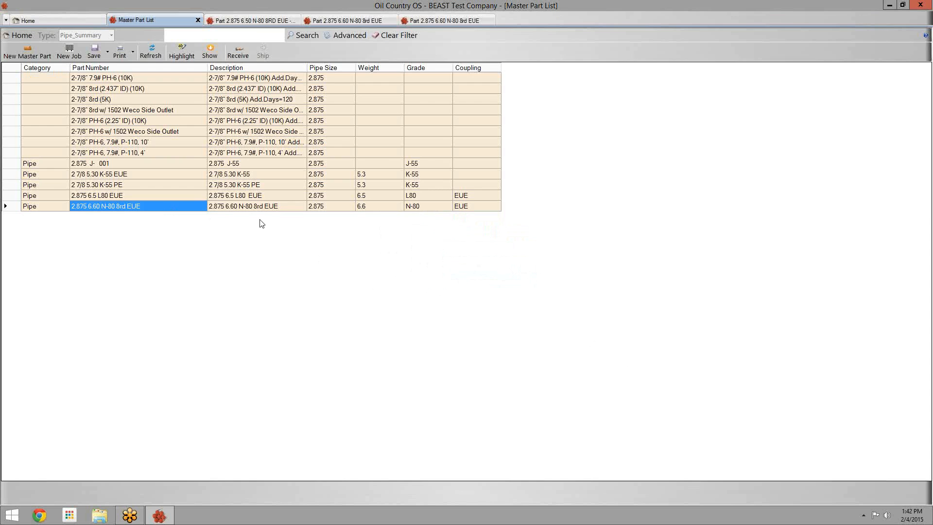
double_click(184, 210)
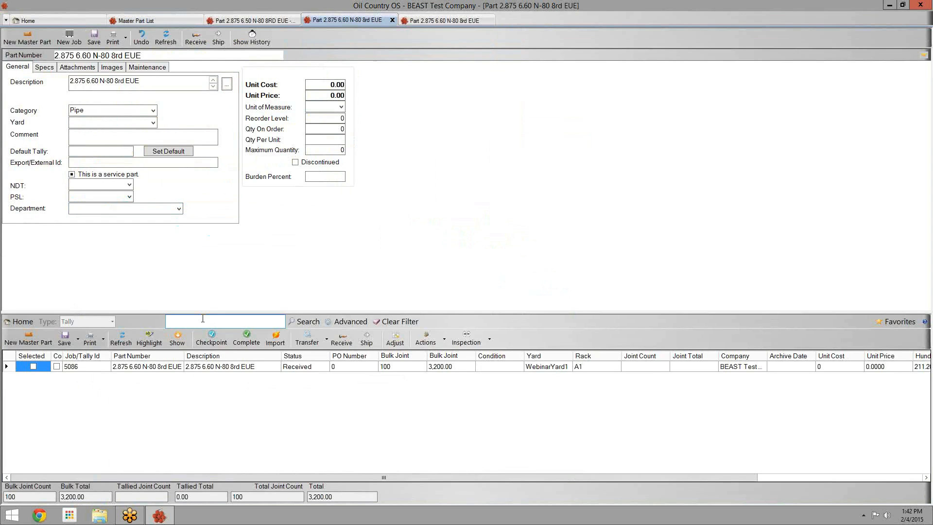
left_click(120, 338)
left_click(99, 380)
left_click(100, 388)
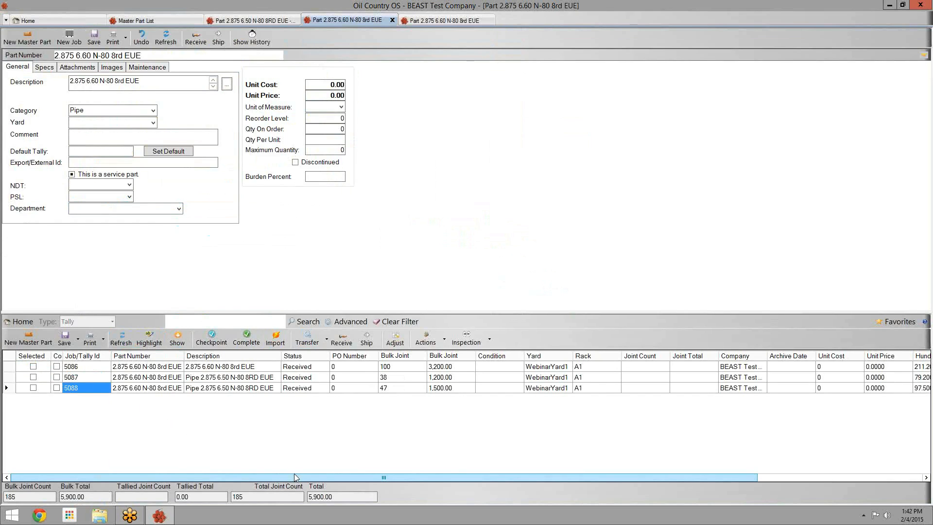
Open tally 5088 from the merged part's tally list and view its specs.
left_click_drag(296, 477, 187, 448)
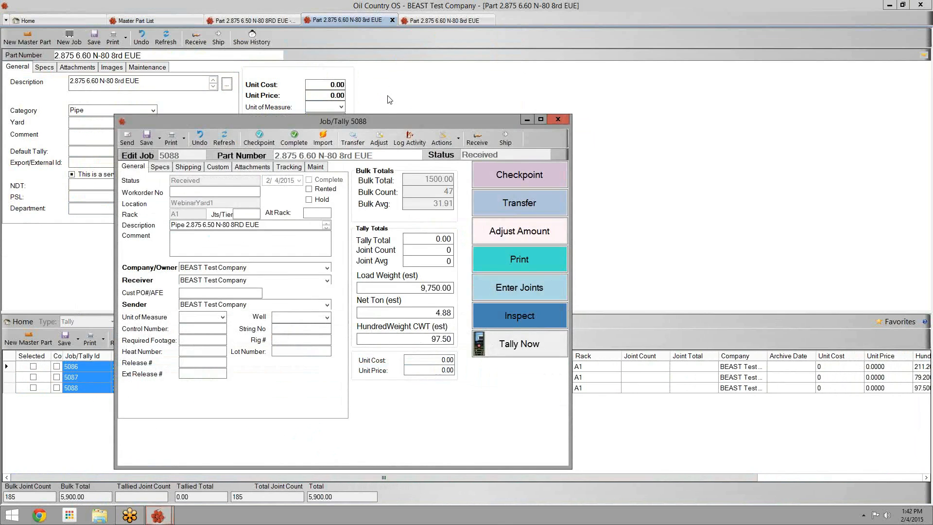
left_click_drag(389, 121, 659, 64)
left_click(426, 117)
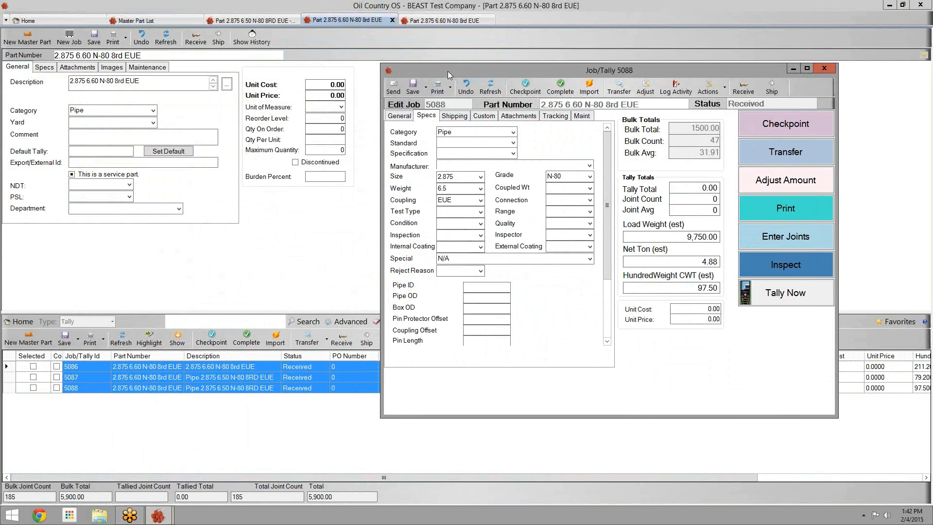
left_click_drag(457, 71, 492, 28)
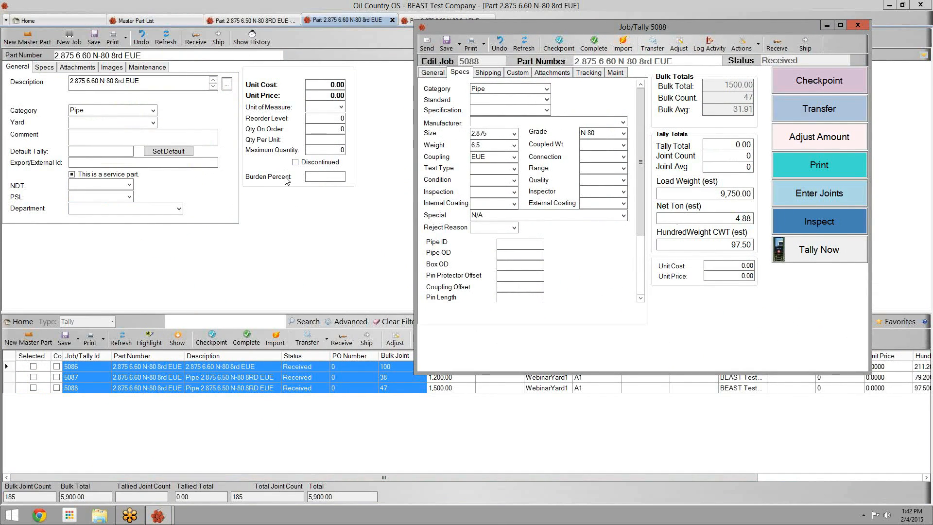
Compare the 2.875 6.60 N-80 8rd EUE part's specs side by side with those of tally 5088, then close the tally.
left_click(54, 73)
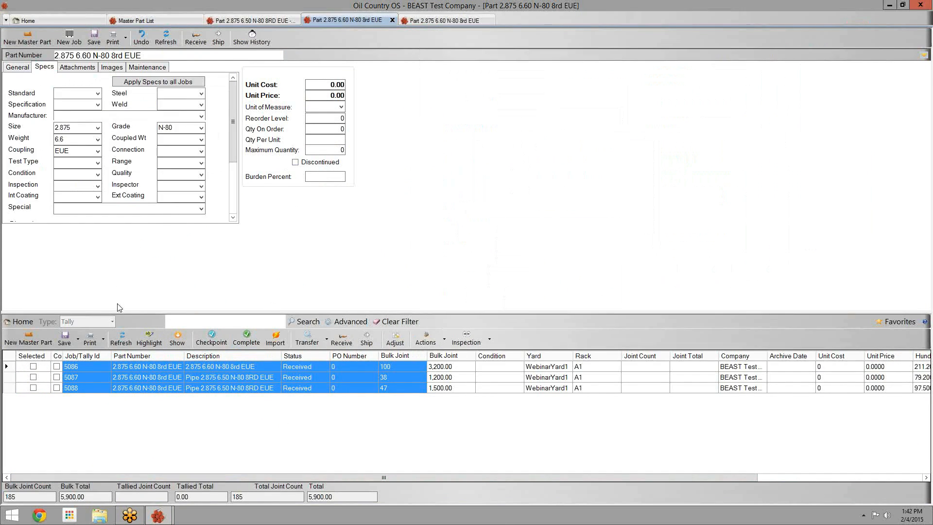
mouse_move(167, 516)
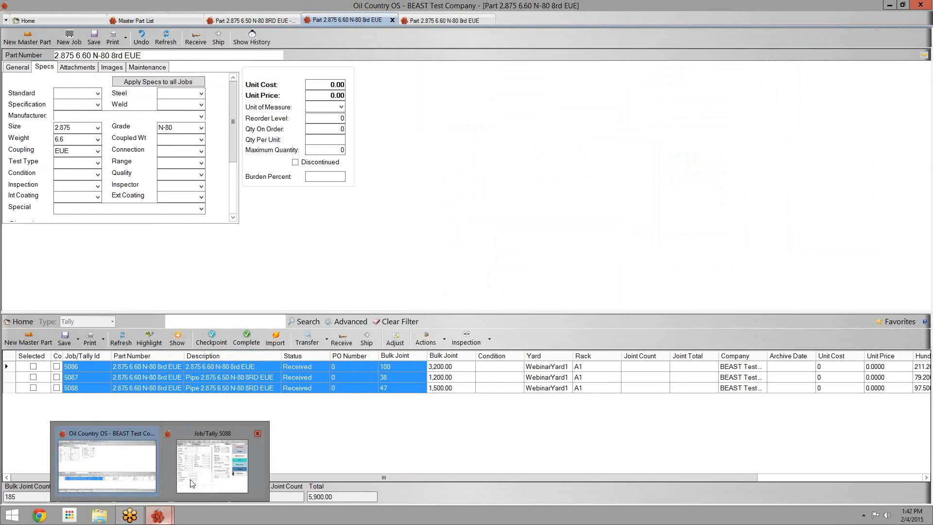
left_click(193, 482)
left_click_drag(499, 27, 338, 19)
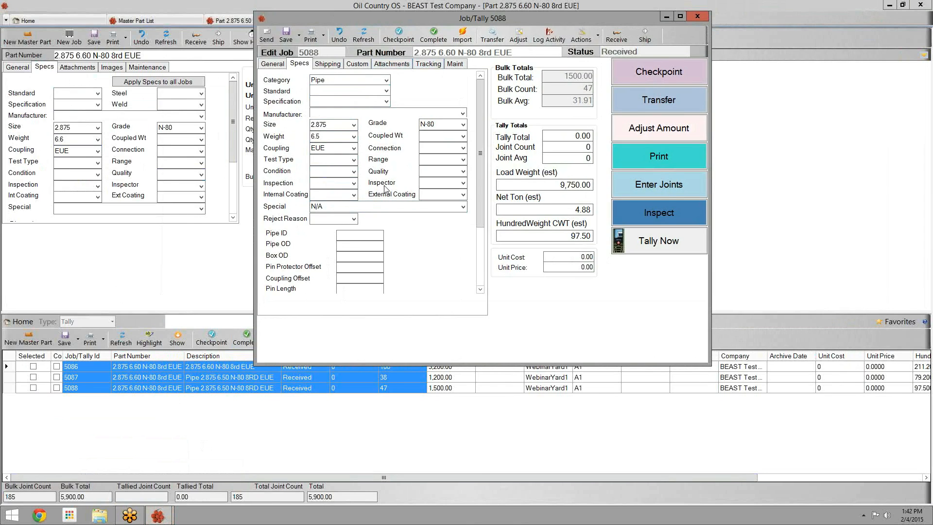
left_click_drag(493, 23, 598, 12)
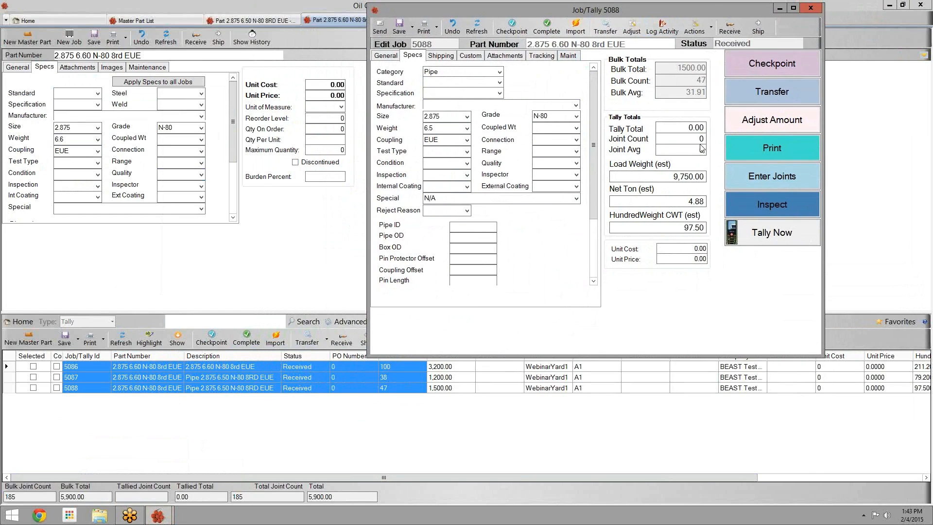
left_click(807, 10)
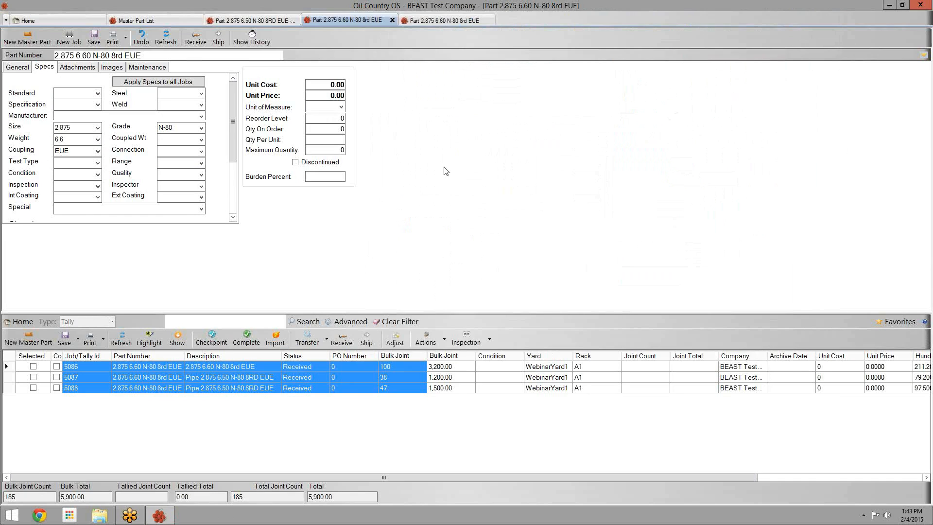
Try to set the condition to New and the inspection to White in the 2.875 6.60 N-80 8rd EUE part's specs.
left_click(25, 68)
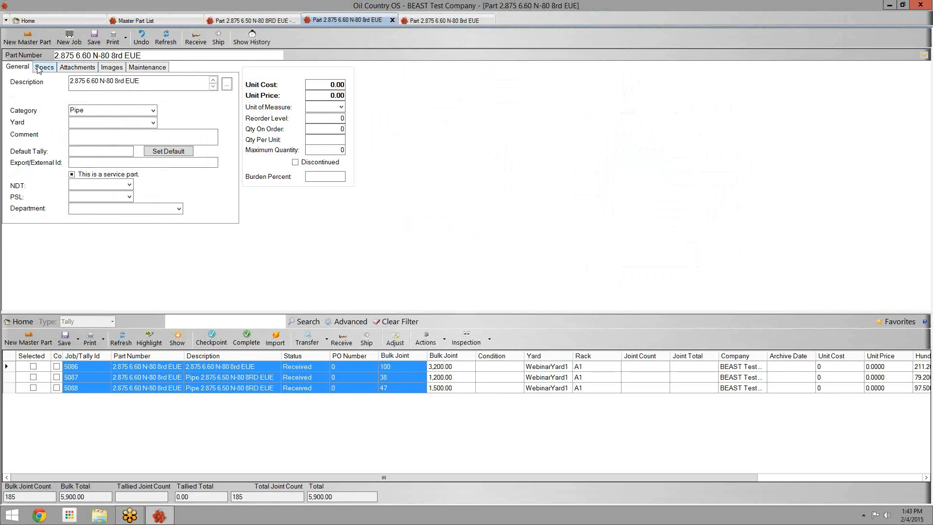
left_click(39, 69)
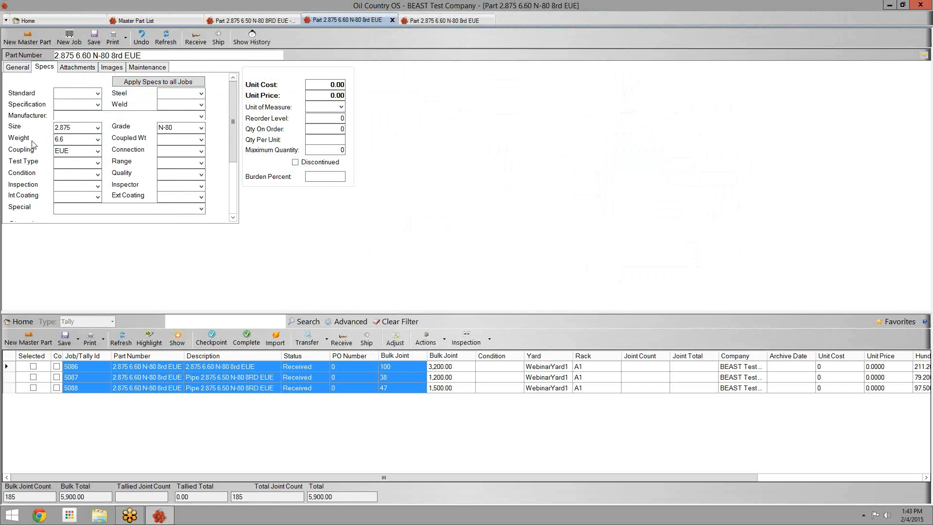
left_click_drag(233, 111, 221, 179)
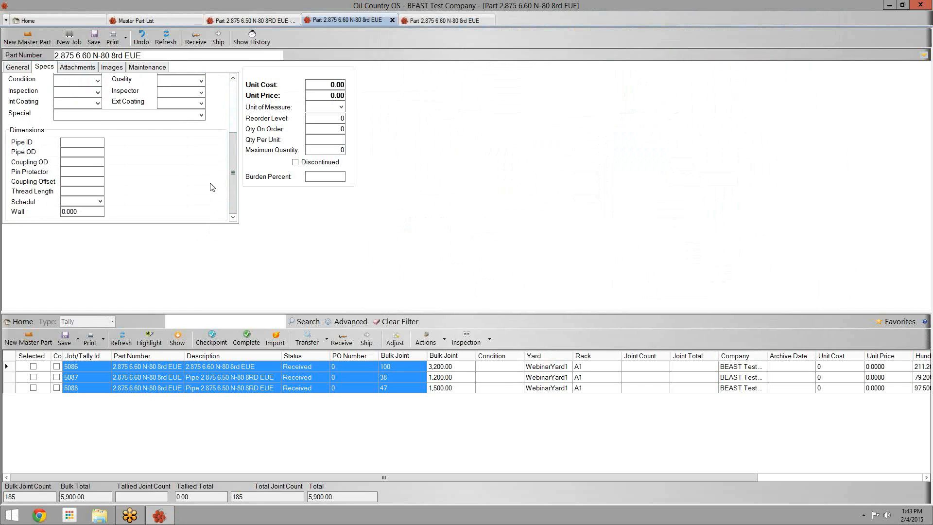
left_click_drag(231, 166, 231, 117)
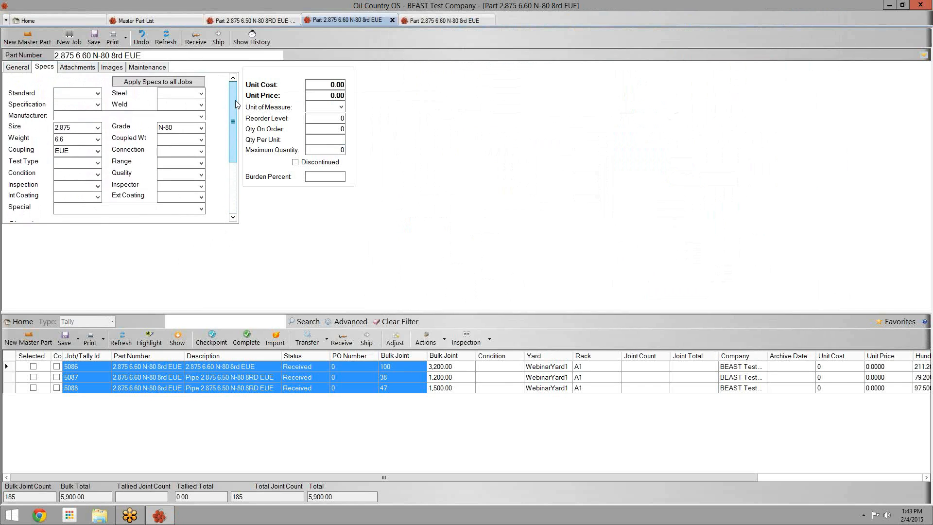
left_click(98, 174)
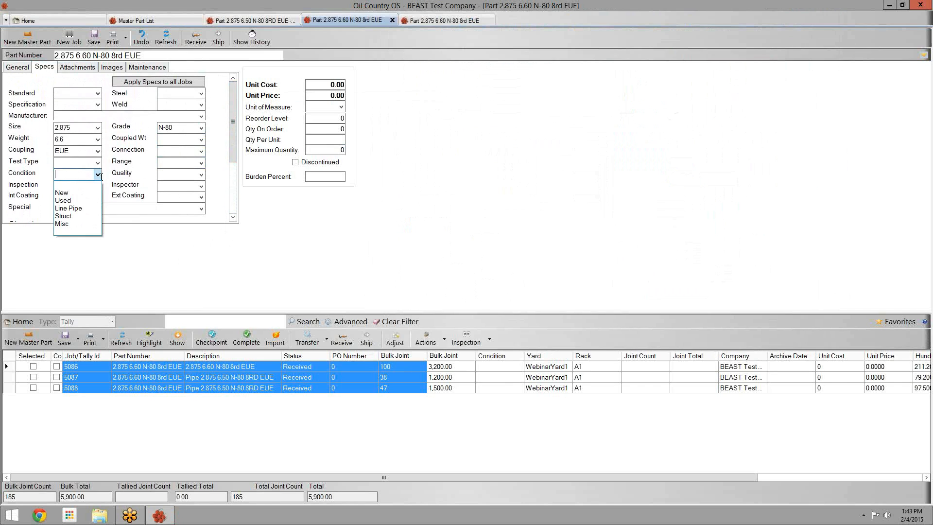
left_click(97, 189)
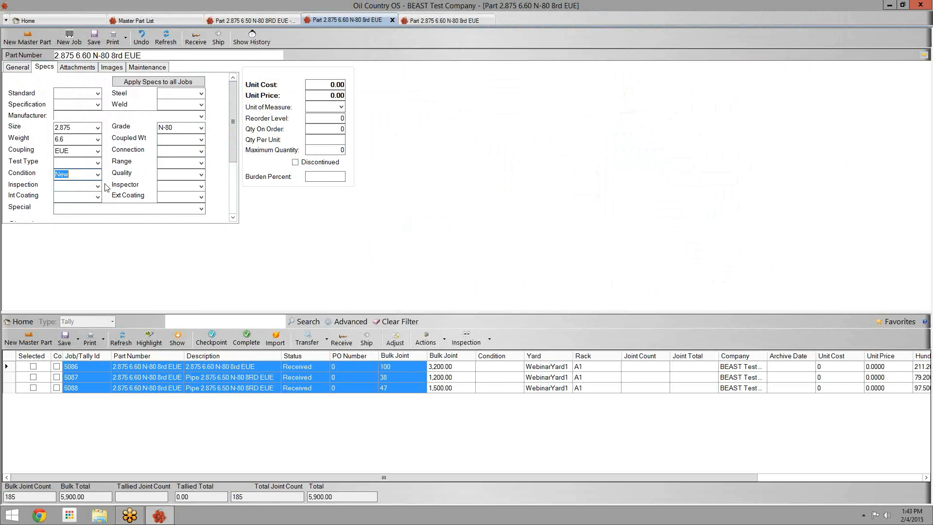
left_click(98, 185)
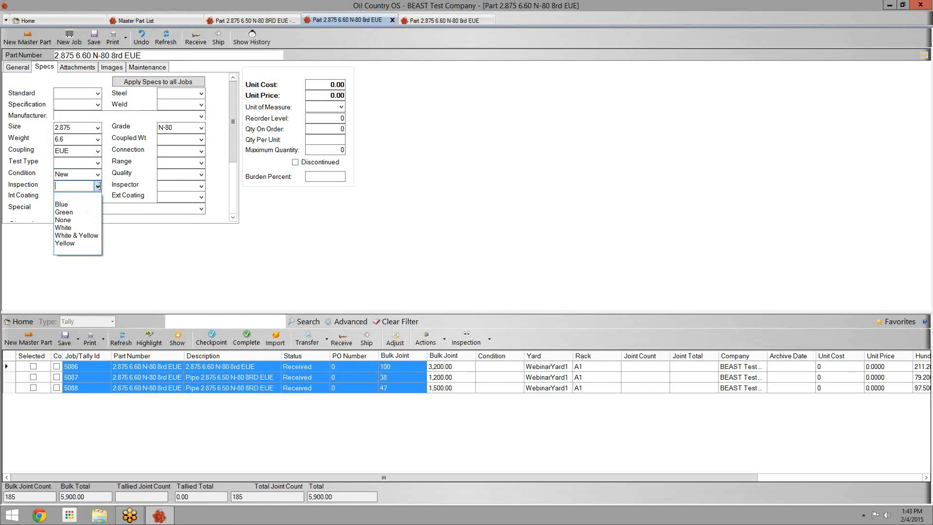
left_click(90, 227)
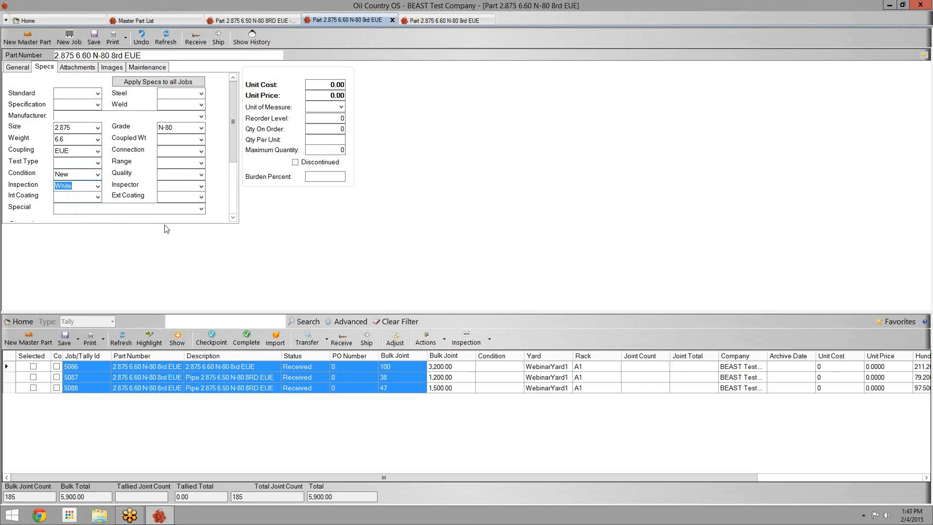
Save the 2.875 6.60 N-80 8rd EUE part with connection 8rd and apply its specs to all jobs.
left_click(201, 140)
left_click(201, 151)
left_click(201, 151)
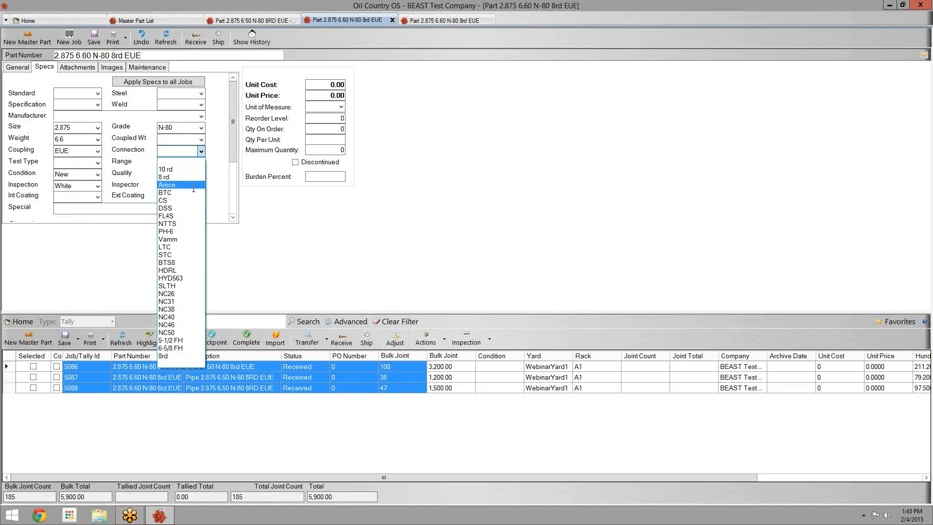
left_click(183, 355)
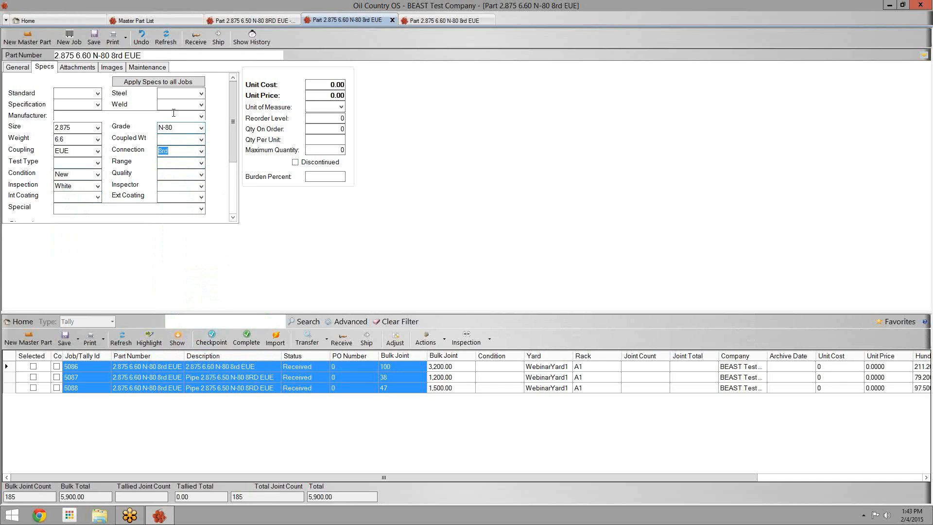
left_click(92, 43)
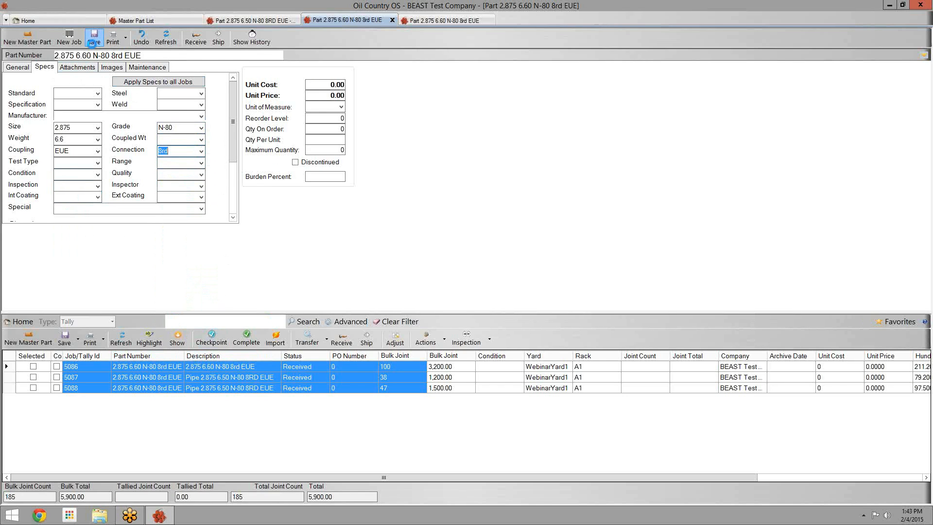
left_click(122, 83)
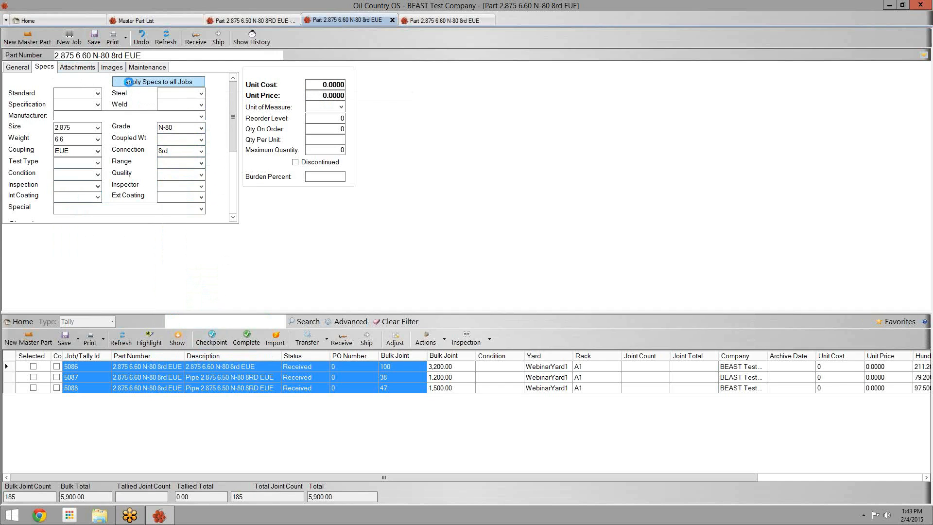
Reopen tally 5088 and check its specs against the master part's specs, closing the tally when done.
double_click(89, 387)
left_click(59, 67)
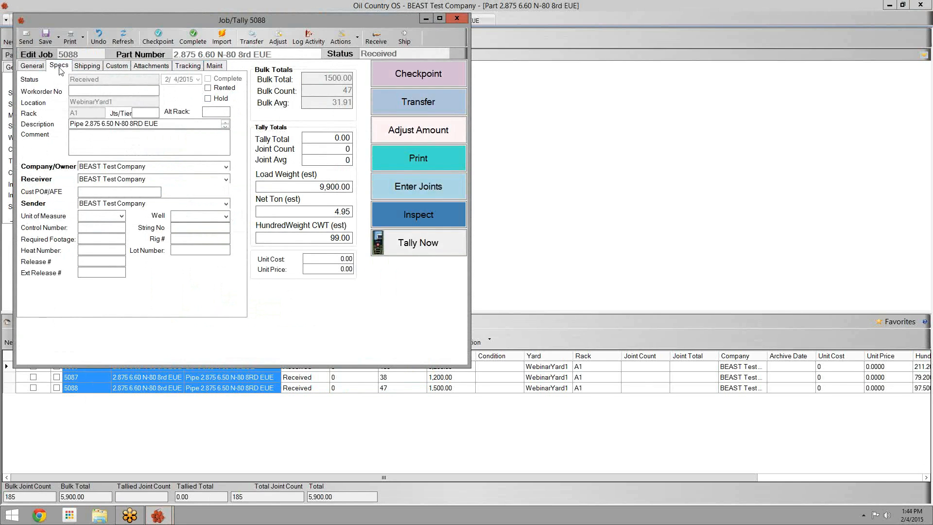
left_click_drag(200, 24, 511, 39)
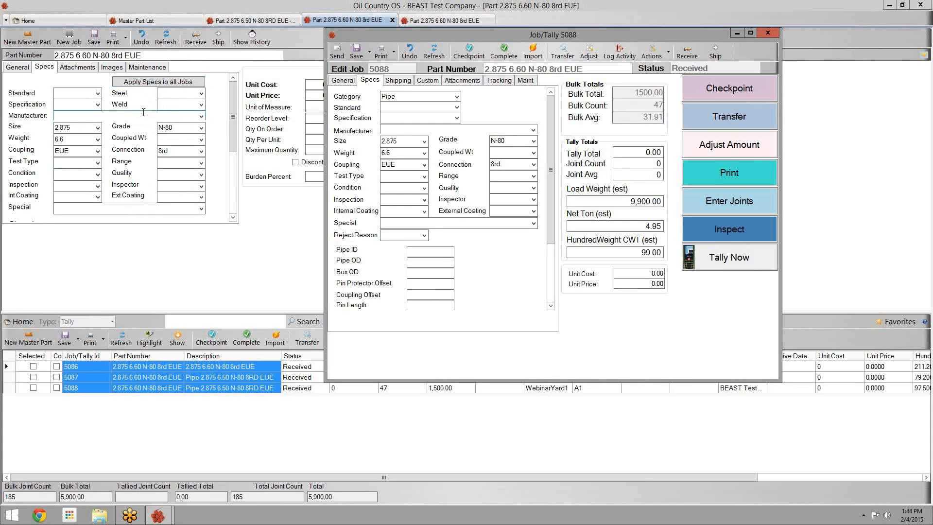
left_click(771, 37)
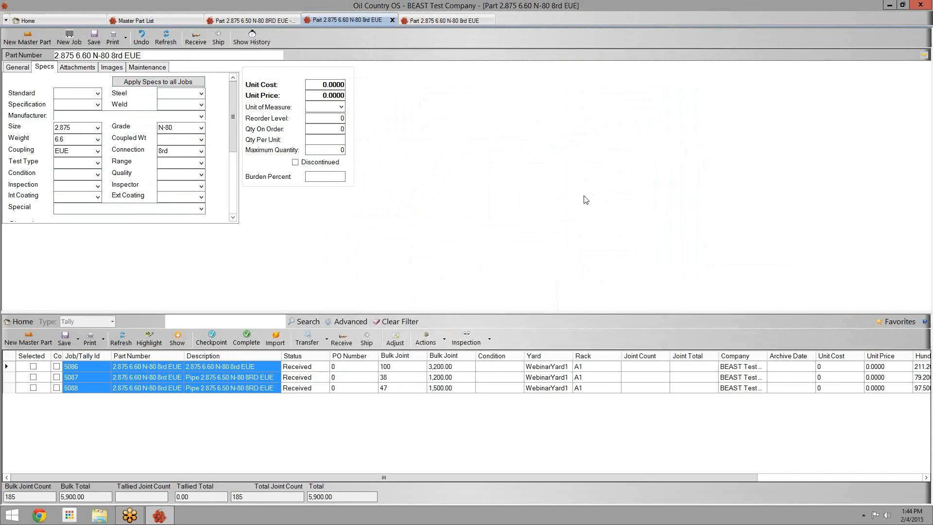
Return to the Master Part List to review the 2.875 pipe entries.
left_click(240, 390)
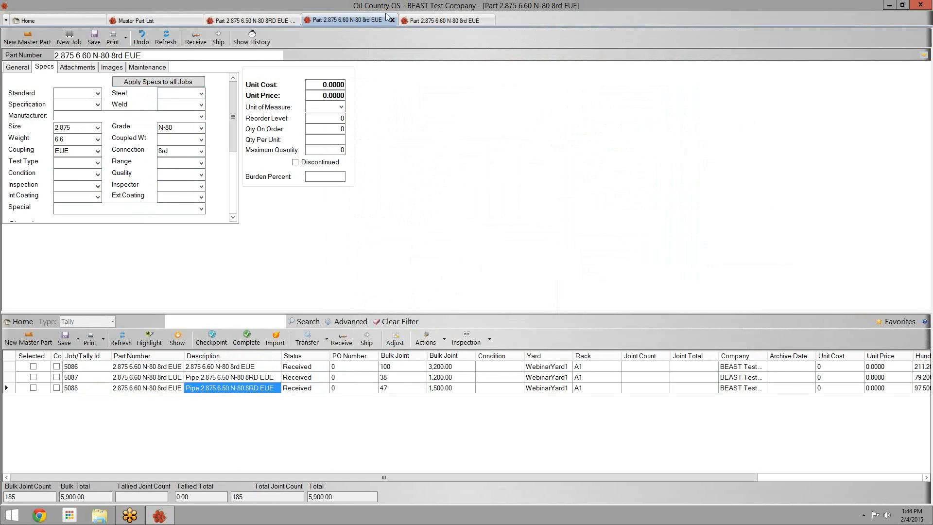
left_click(281, 22)
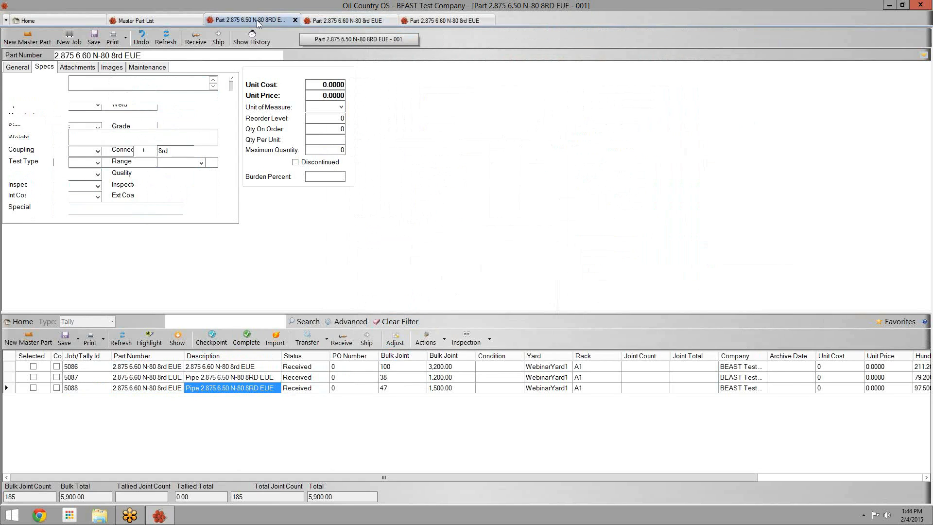
left_click(177, 20)
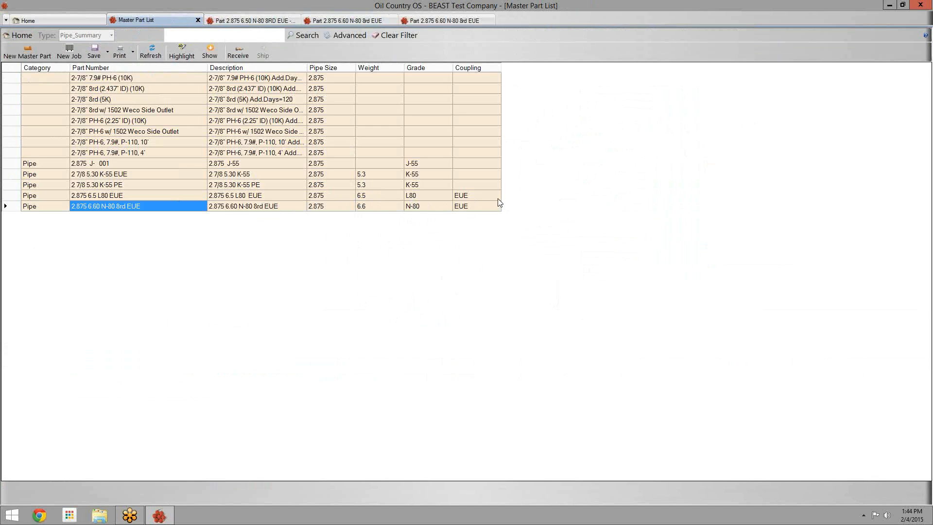
Review the 2-7/8" entries in the Master Part List for missing category, weight, grade and coupling.
left_click(132, 79)
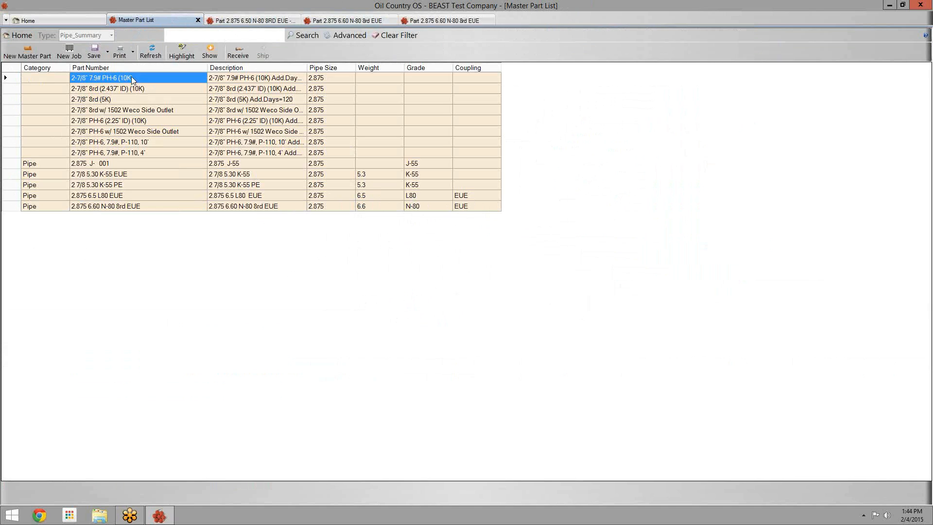
left_click(90, 100)
key("Left")
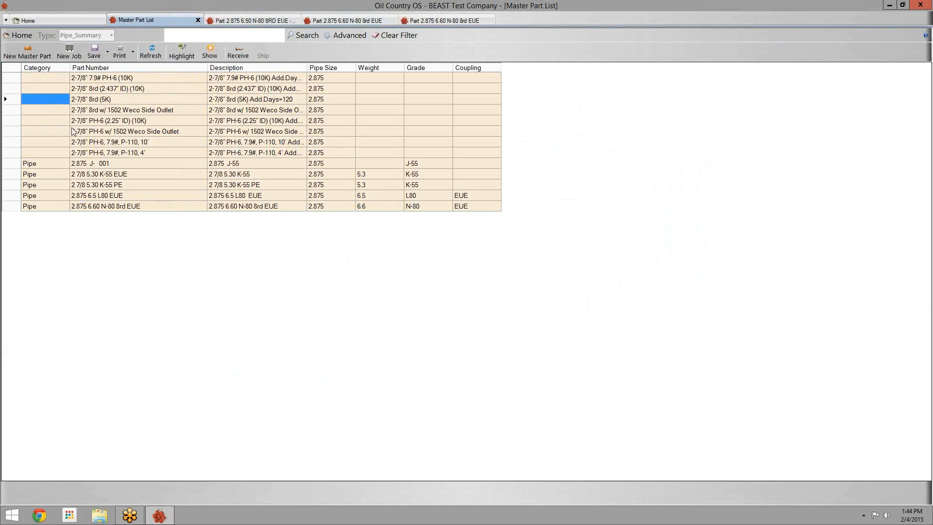
left_click(422, 110)
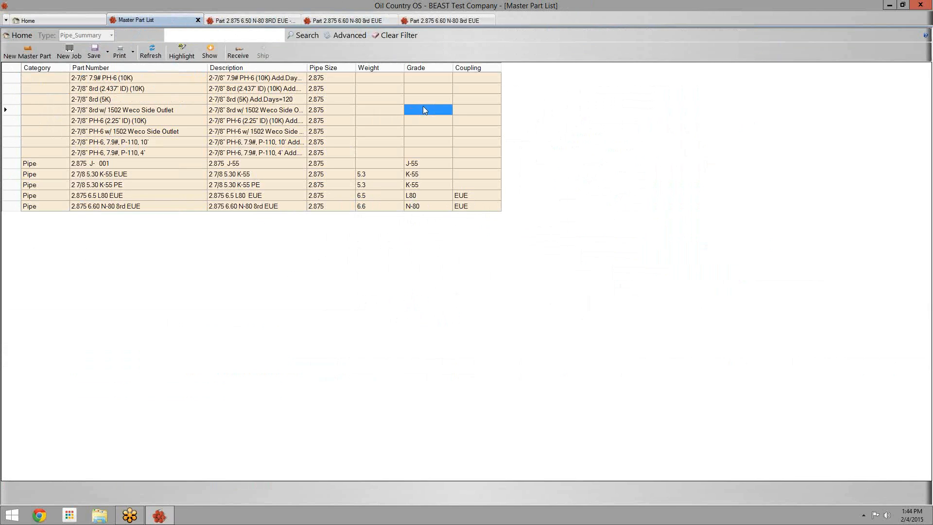
left_click(473, 103)
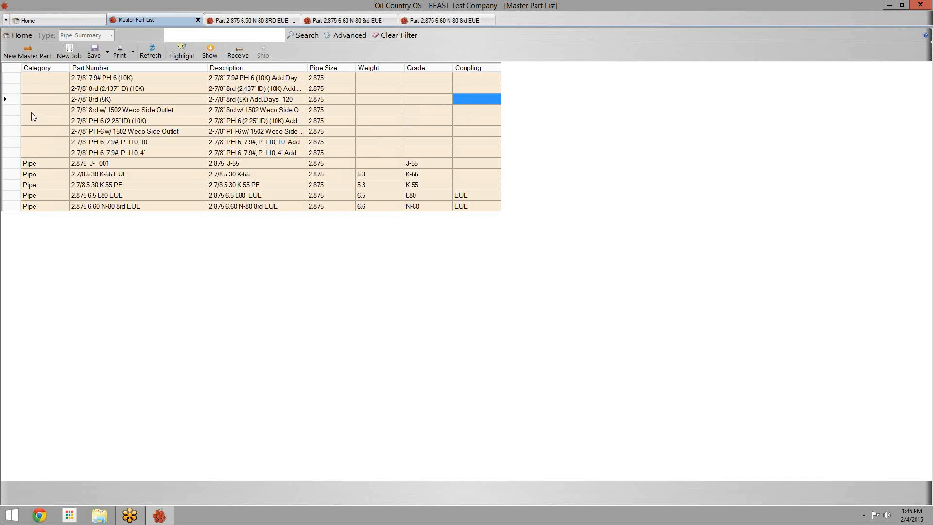
left_click(35, 89)
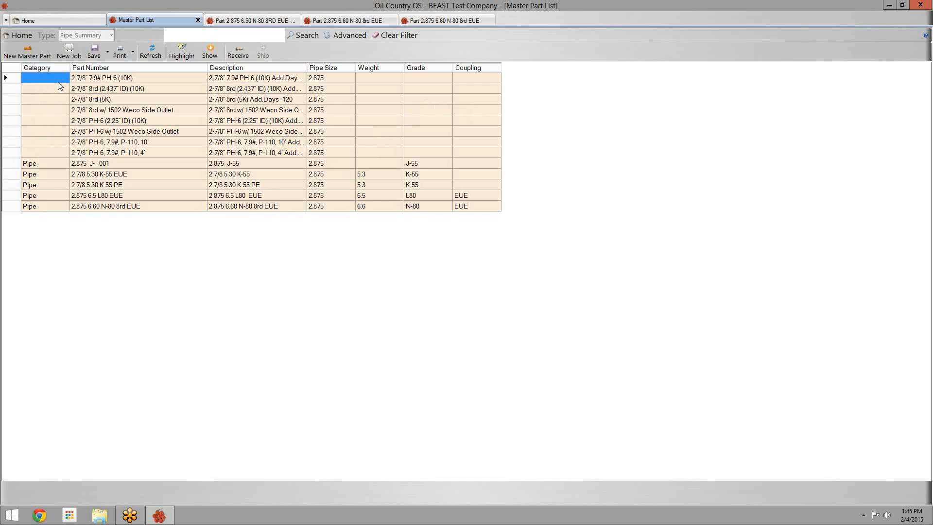
Open the 2-7/8" 7.9# PH-6 (10K) part, set its category to Tubing and save it.
double_click(84, 76)
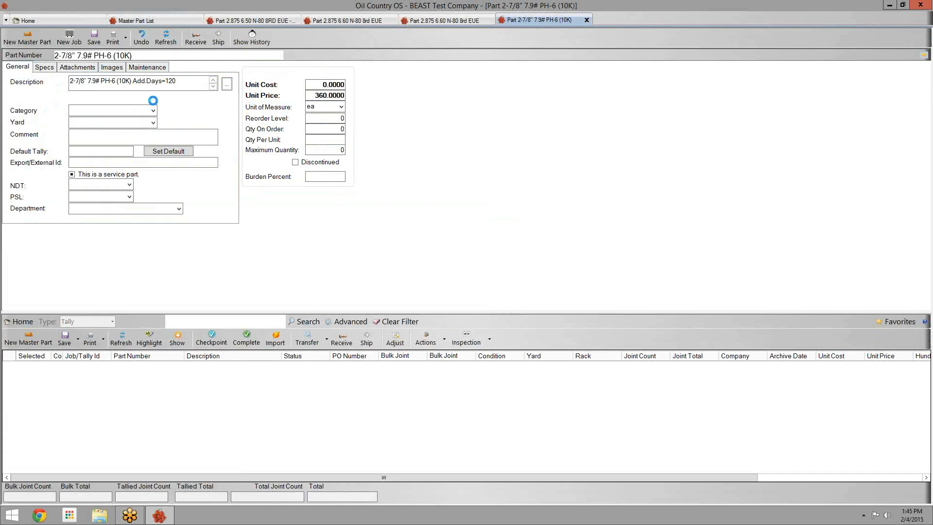
left_click(153, 110)
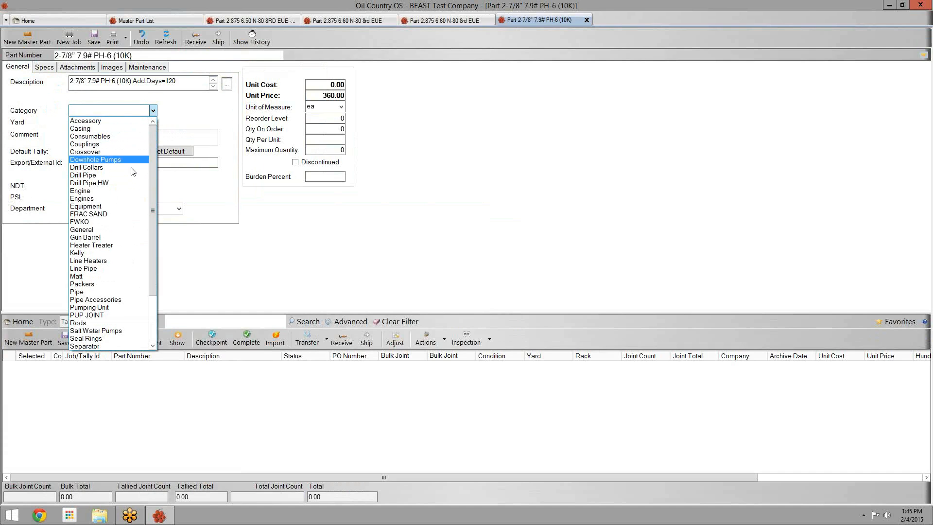
left_click_drag(153, 205, 148, 312)
left_click(80, 322)
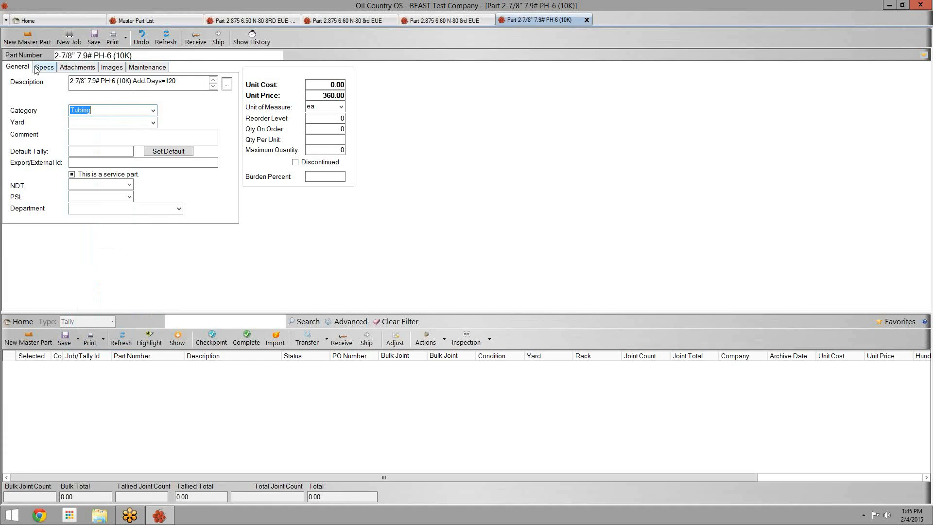
left_click(96, 41)
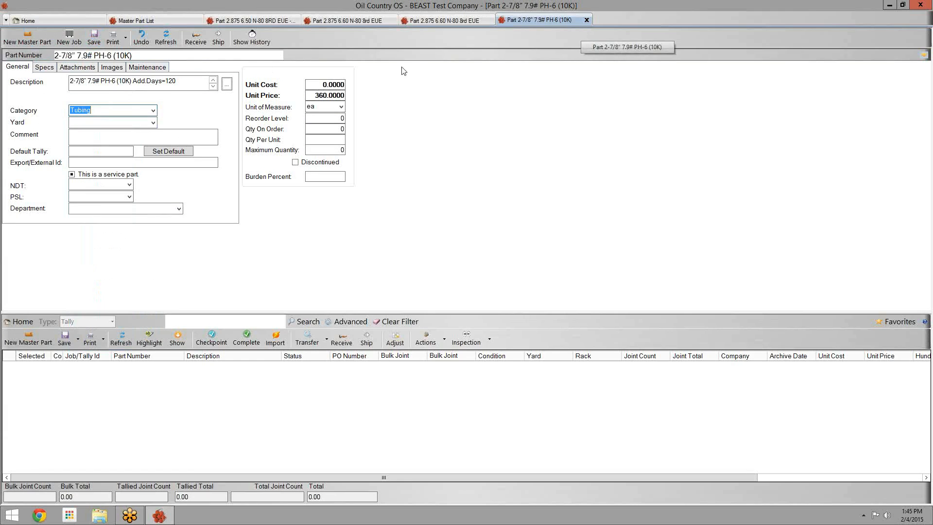
Close all the open part records and refresh the Master Part List.
left_click(586, 20)
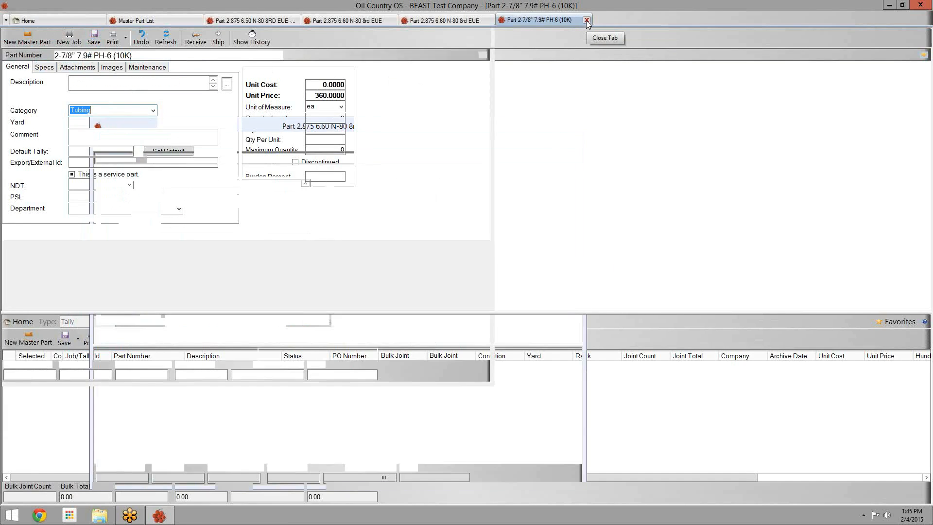
left_click(489, 20)
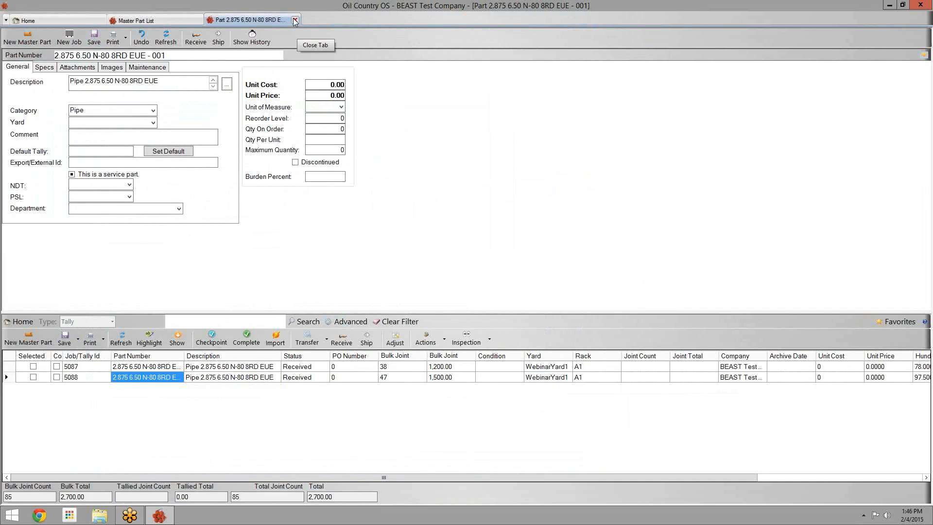
left_click(295, 21)
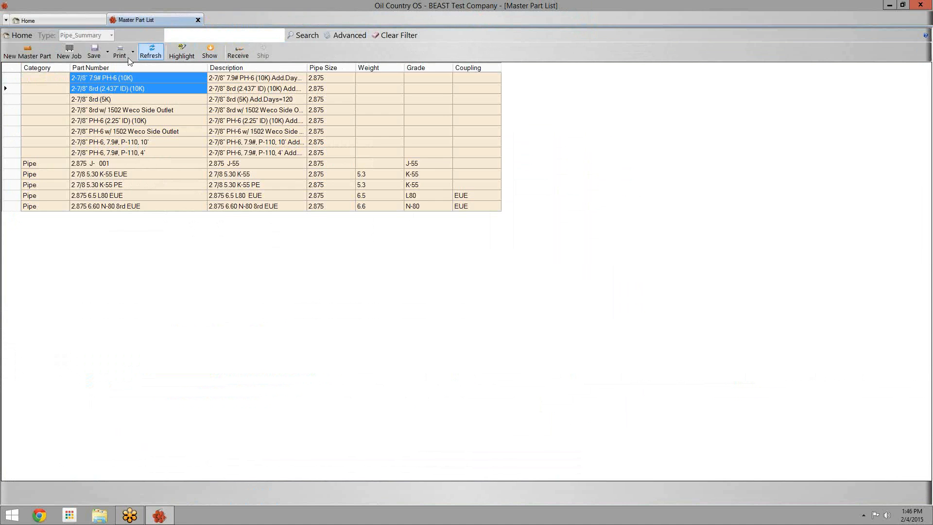
left_click(148, 53)
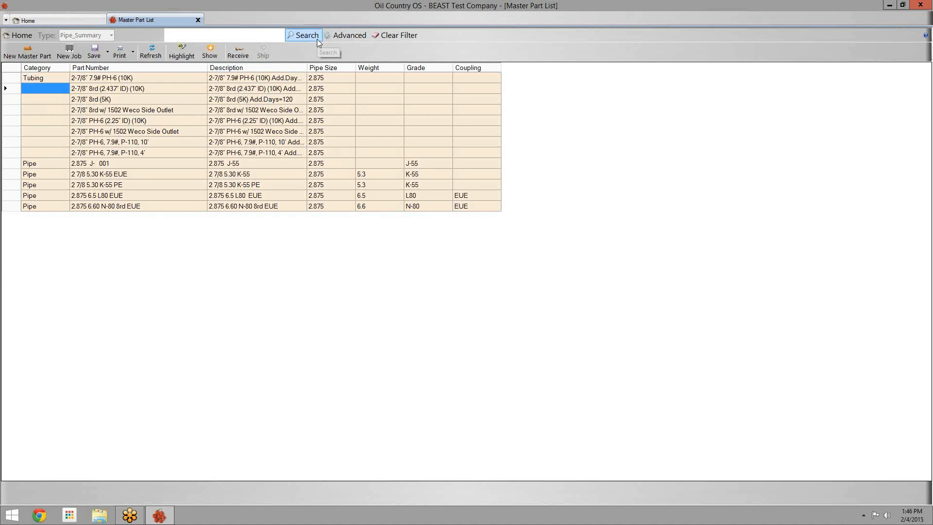
Clear the advanced search criteria to list all master parts and look for entries without a category.
left_click(346, 35)
left_click(442, 66)
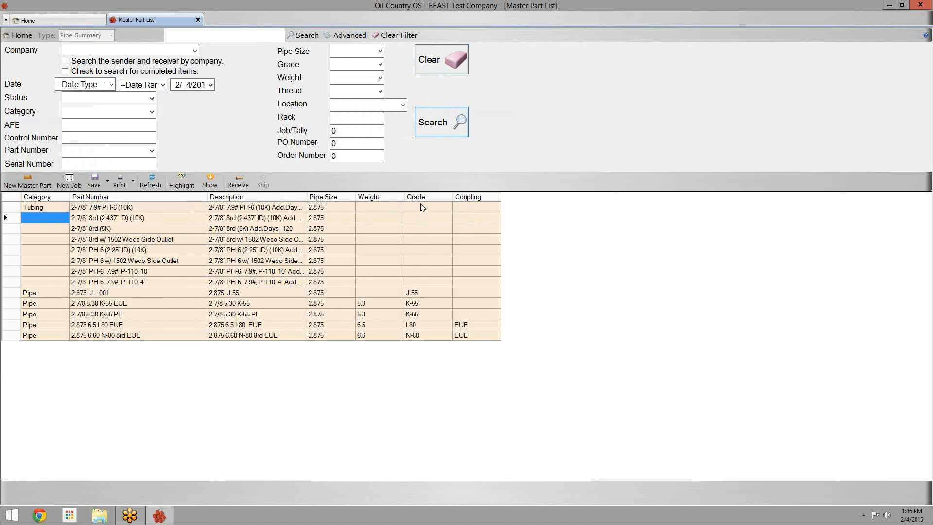
left_click(343, 310)
scroll(371, 310, "down", 3)
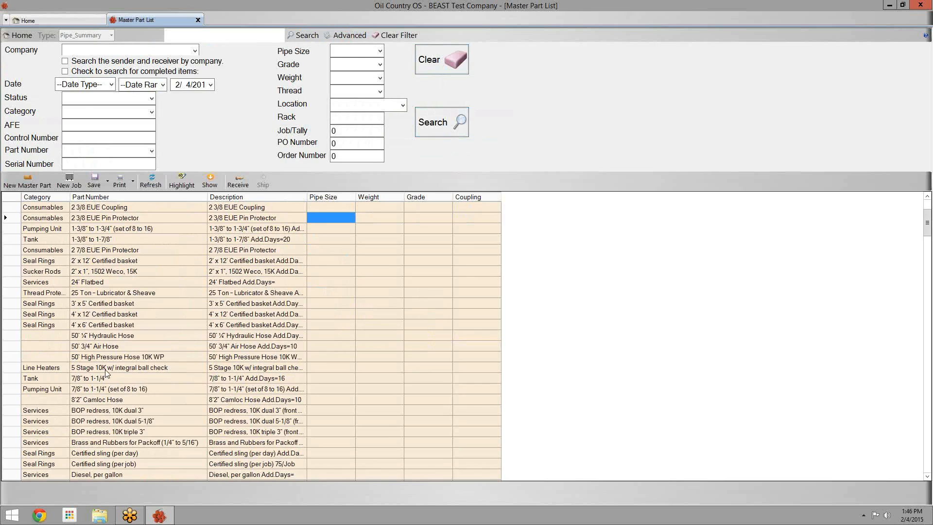
left_click(55, 347)
left_click(36, 355)
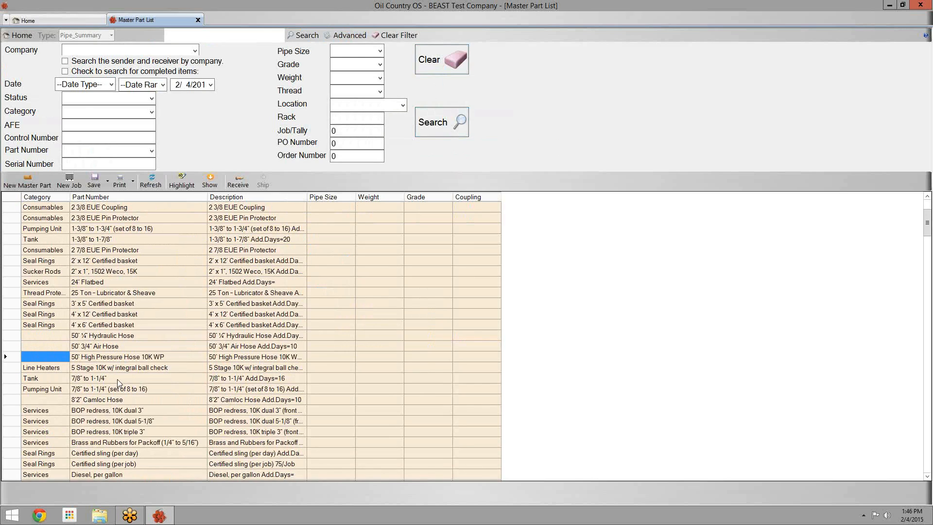
Look through the full Master Part List for entries with missing or inconsistent pipe size, weight, grade and coupling.
left_click(341, 303)
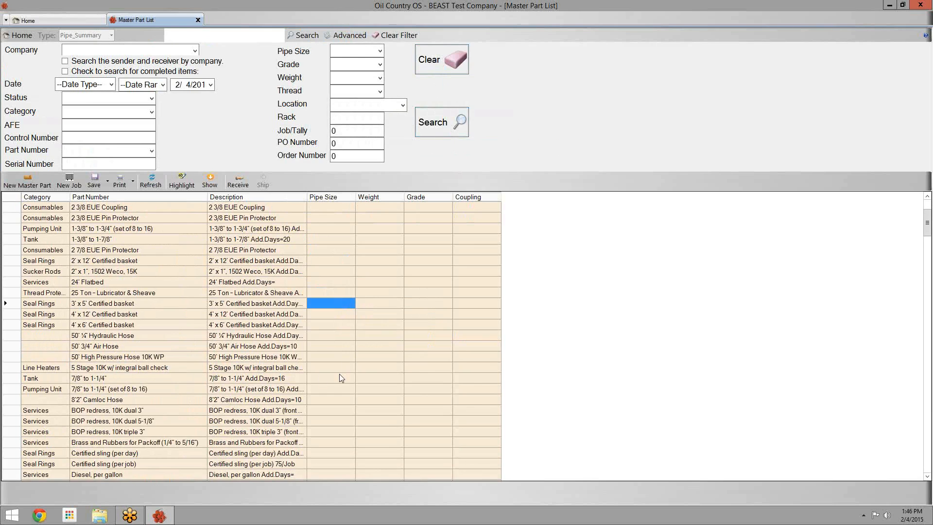
scroll(337, 355, "down", 9)
scroll(335, 394, "down", 13)
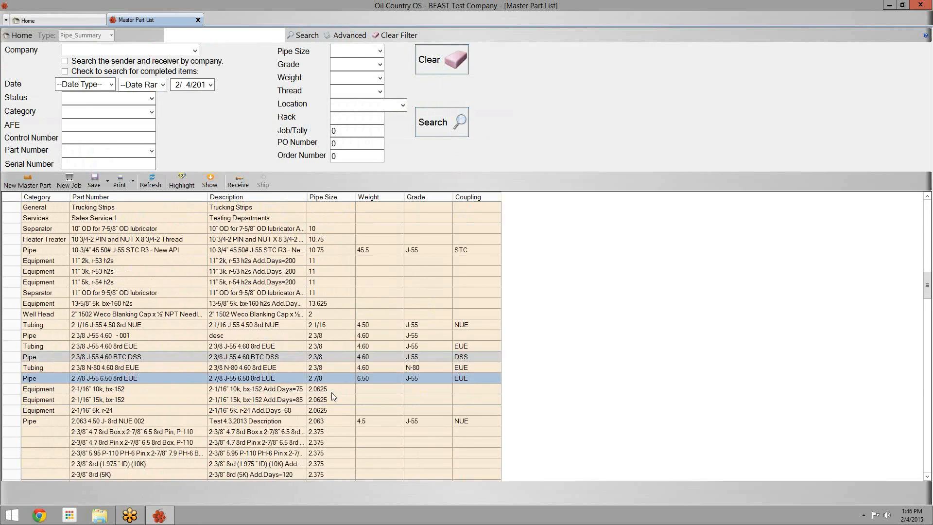
left_click(368, 282)
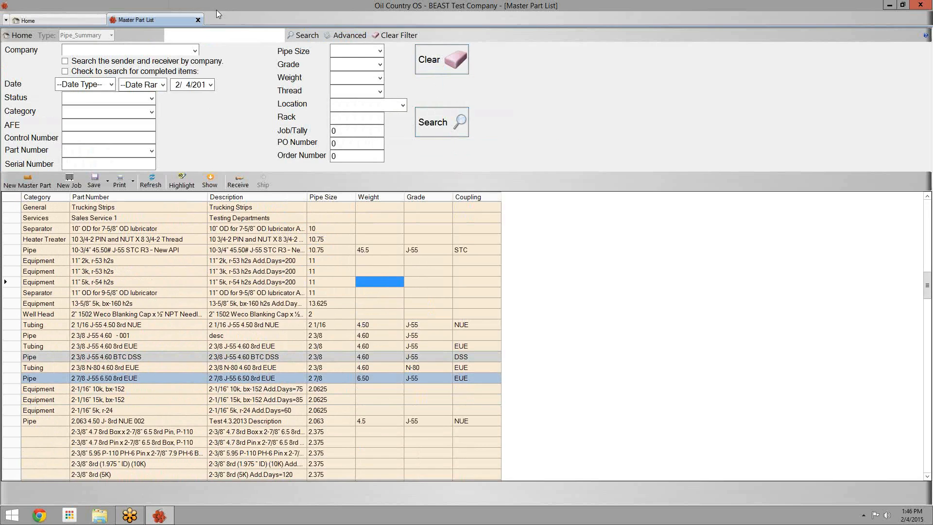
left_click(243, 464)
scroll(243, 438, "down", 5)
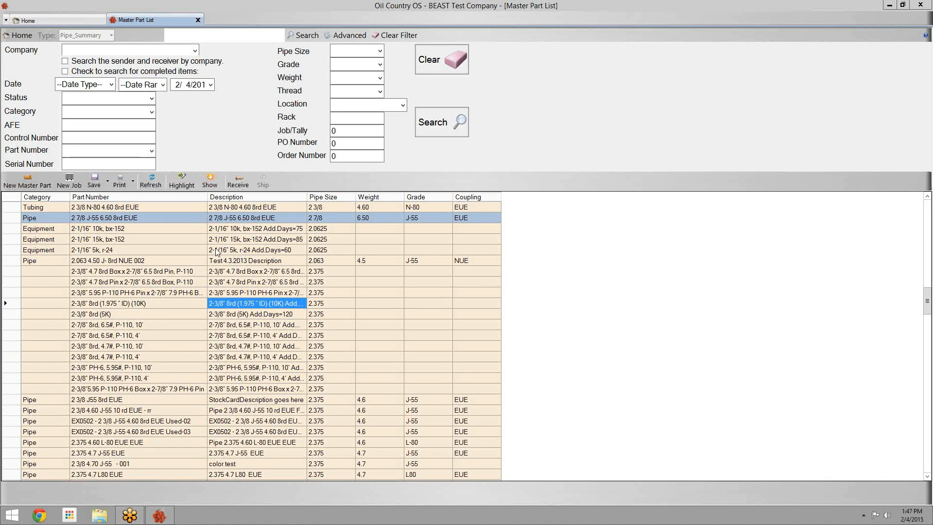
scroll(214, 243, "up", 10)
scroll(239, 252, "up", 10)
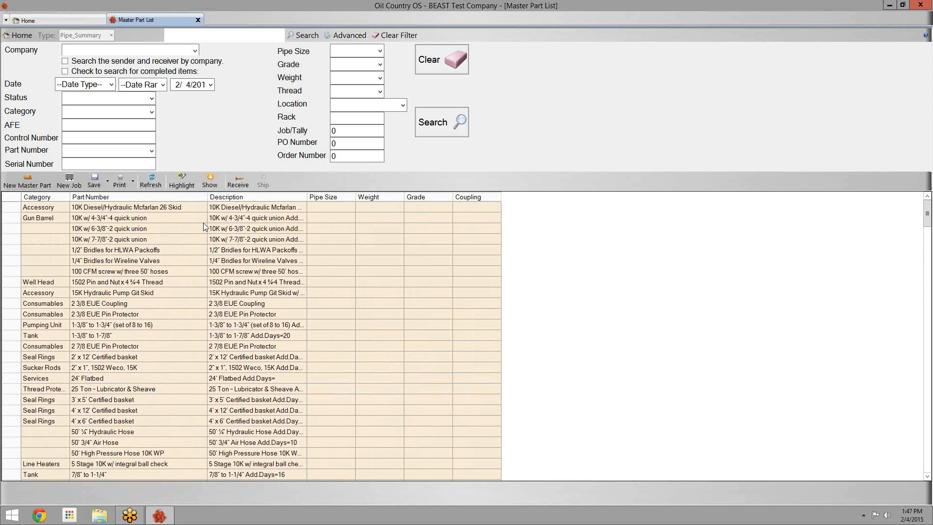
Filter the Master Part List to pipe size 2.875 and open the 2.875 6.60 N-80 8rd EUE part.
left_click(380, 51)
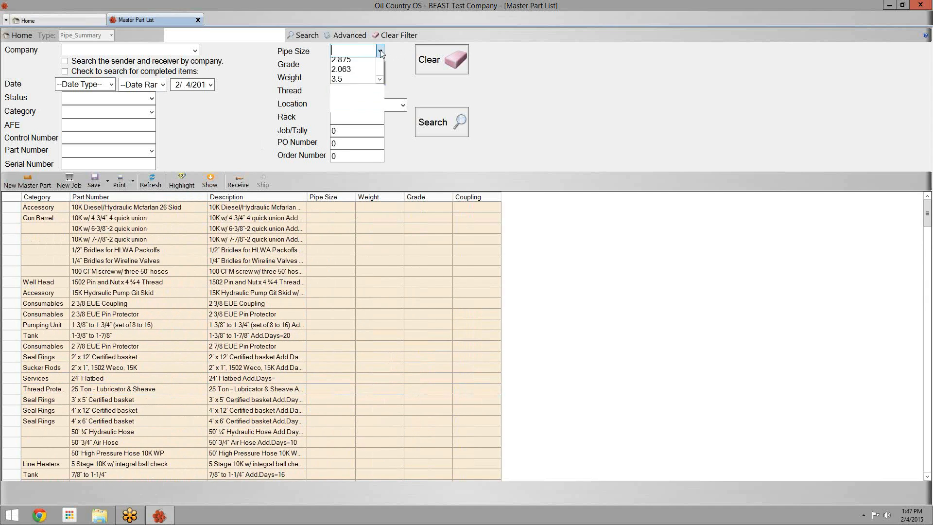
left_click_drag(377, 84, 377, 182)
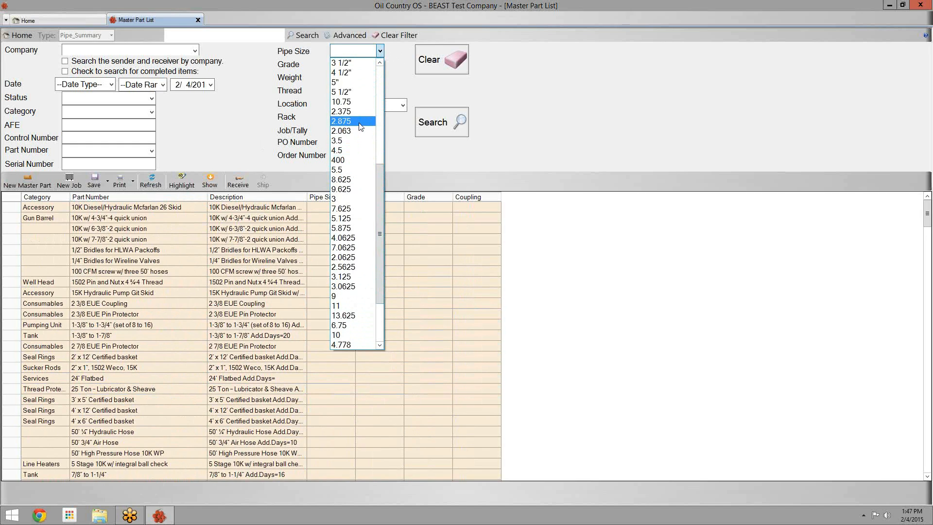
left_click(360, 121)
double_click(144, 336)
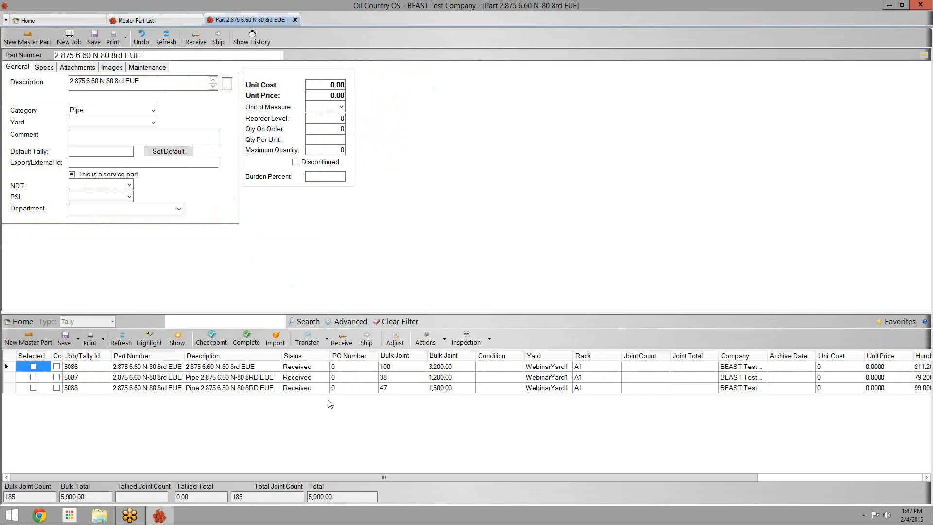
Widen the tally list's Description column, set tally 5087's description to "Changed Description", save and close it, and refresh the list.
left_click_drag(290, 355, 342, 355)
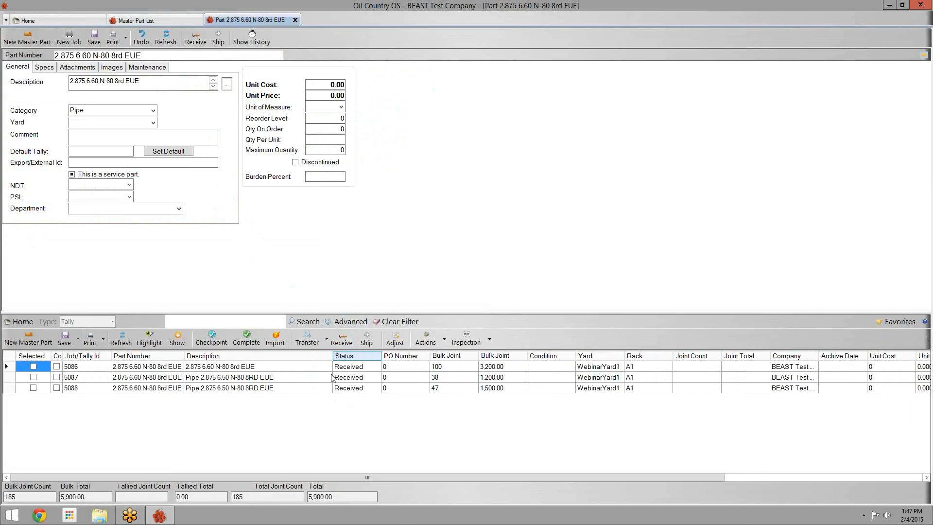
double_click(200, 378)
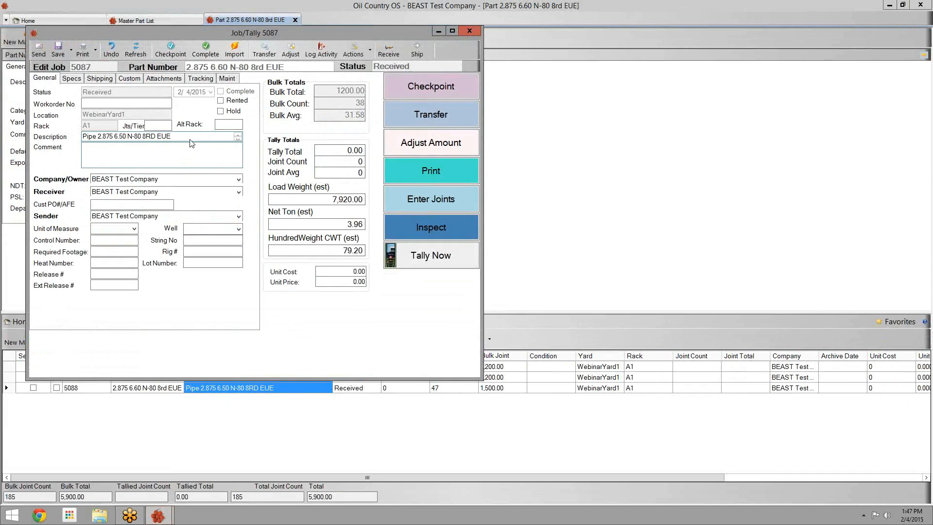
left_click_drag(191, 137, 82, 133)
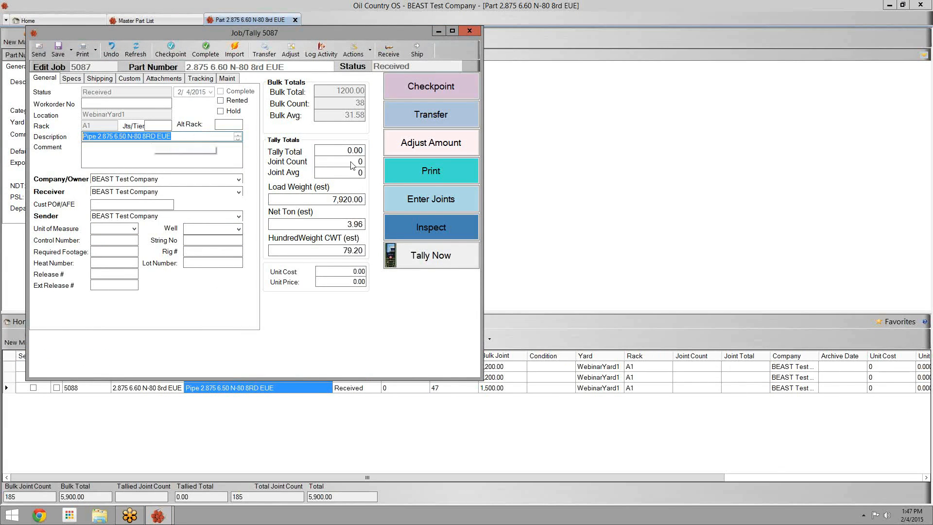
type("Change")
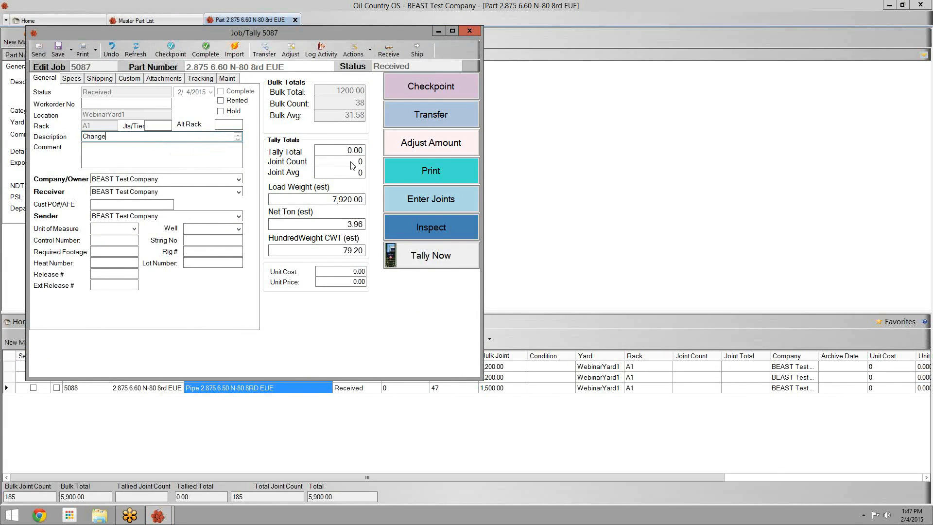
type("d Description")
left_click(58, 48)
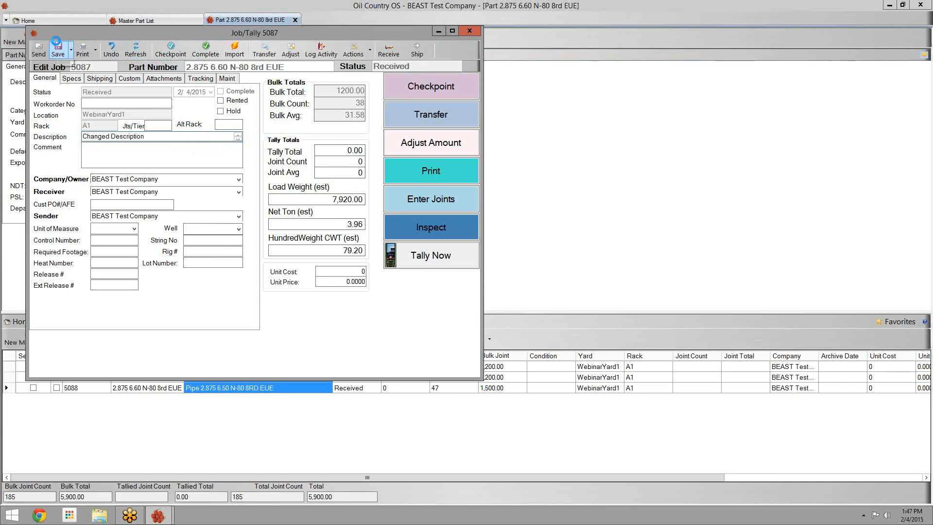
left_click(469, 31)
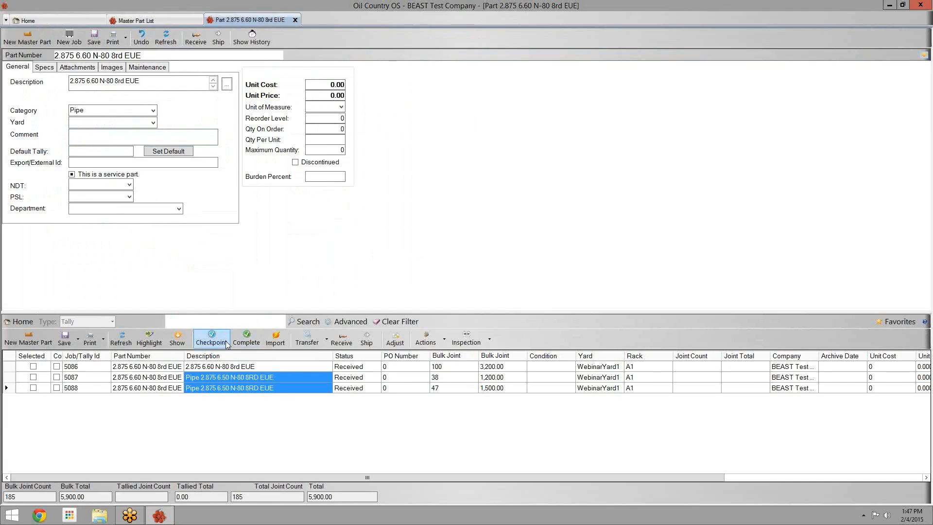
left_click(136, 343)
left_click(233, 376)
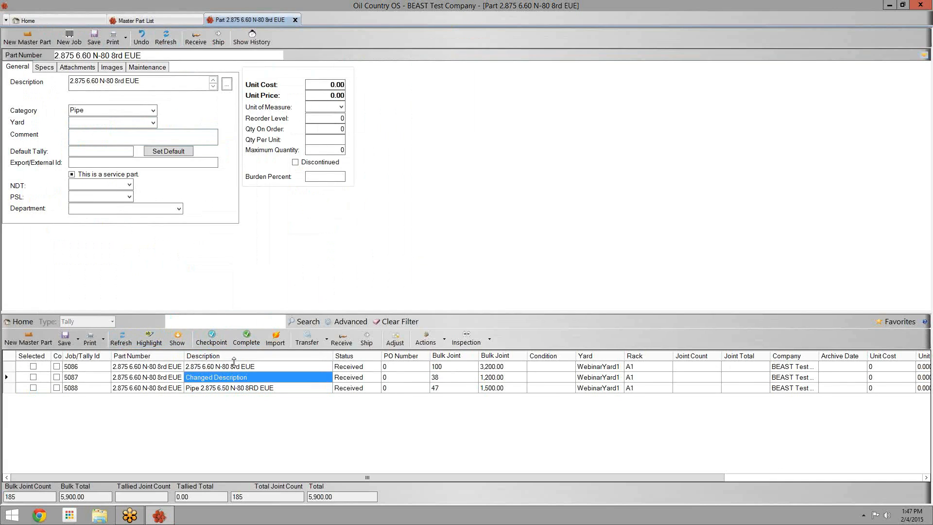
Set the grade to P-110 in the 2.875 6.60 N-80 8rd EUE part's specs, save, and apply the specs to all jobs.
left_click(44, 67)
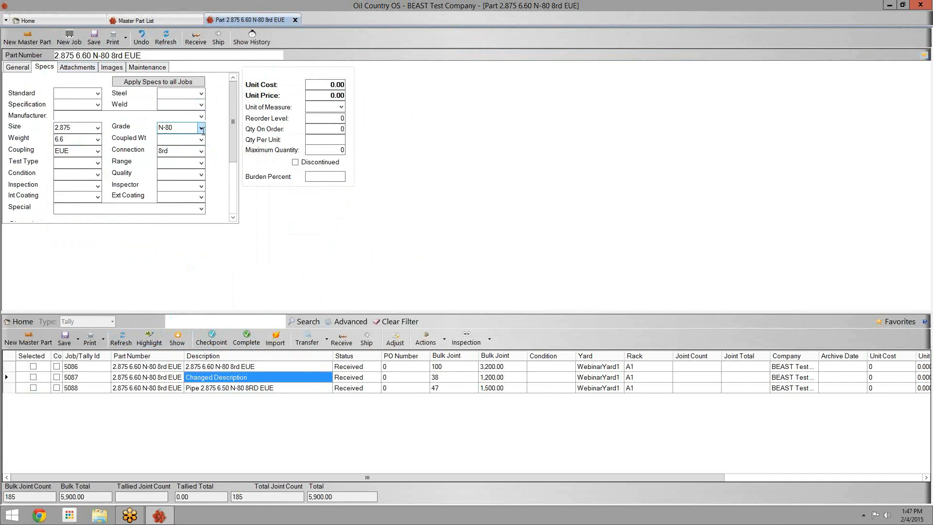
left_click(200, 128)
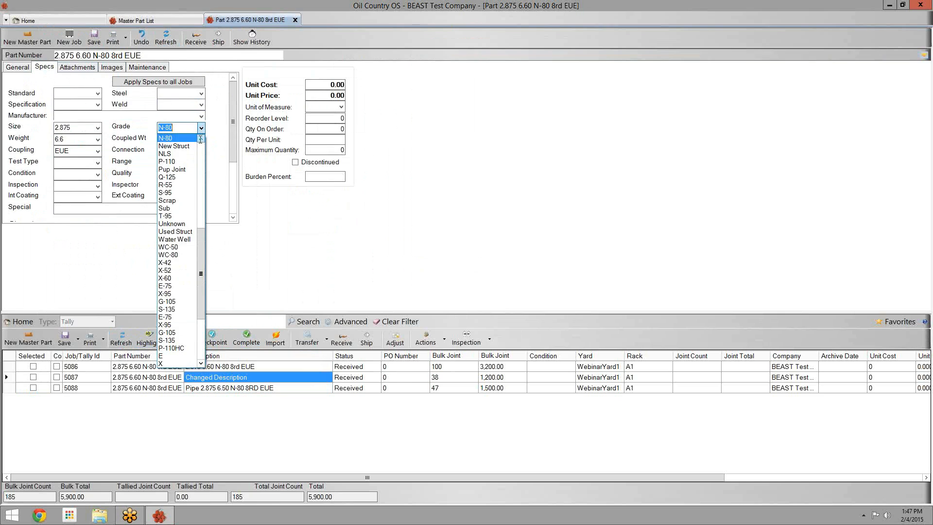
left_click(183, 161)
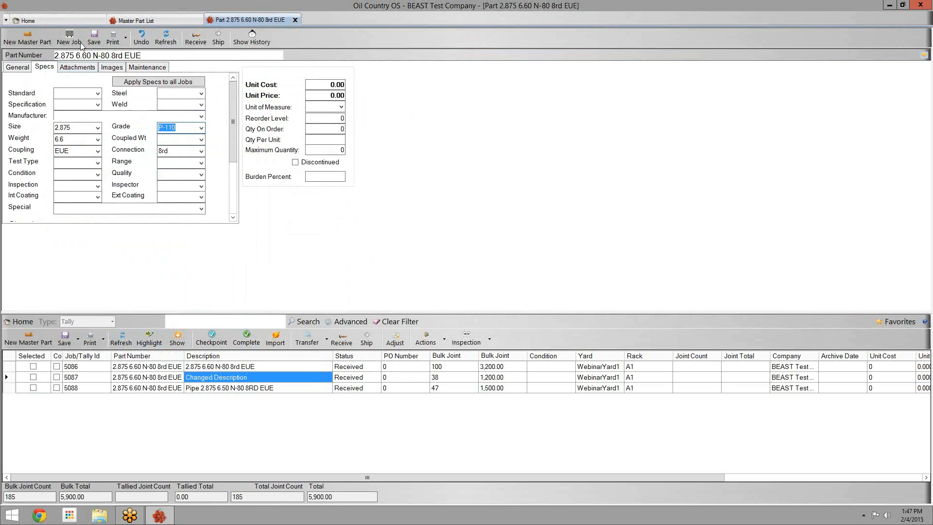
left_click(94, 37)
left_click(140, 82)
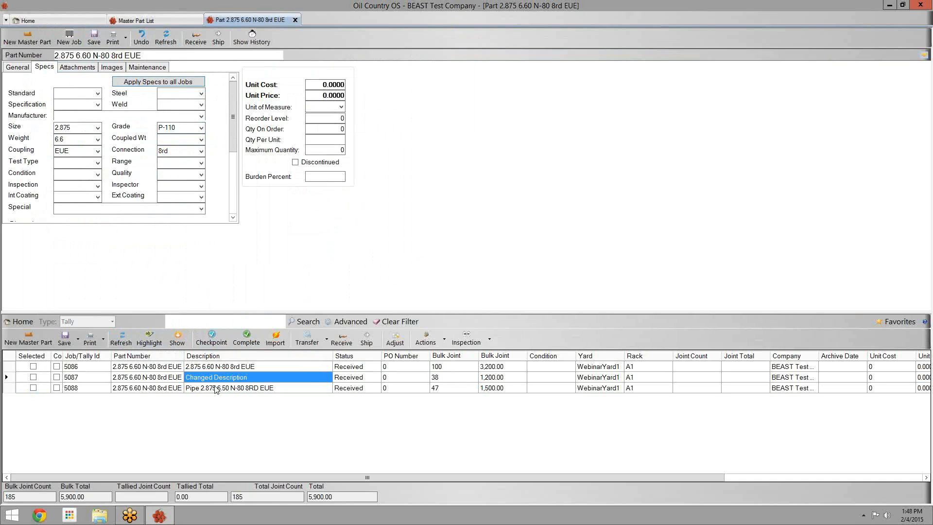
Set the 2.875 6.60 N-80 8rd EUE part's description to "2.875 6.60 N-80 8rd EUE*****", save, and review its specs.
left_click(18, 67)
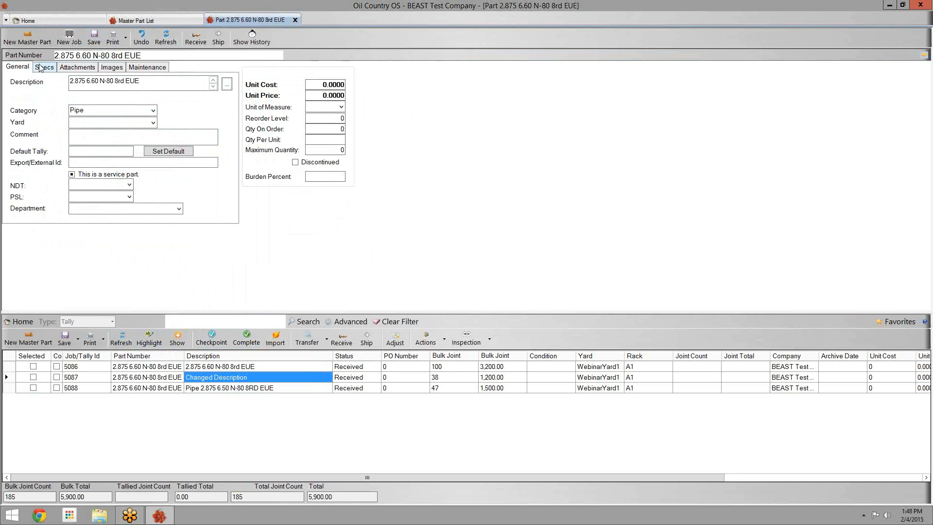
left_click(139, 81)
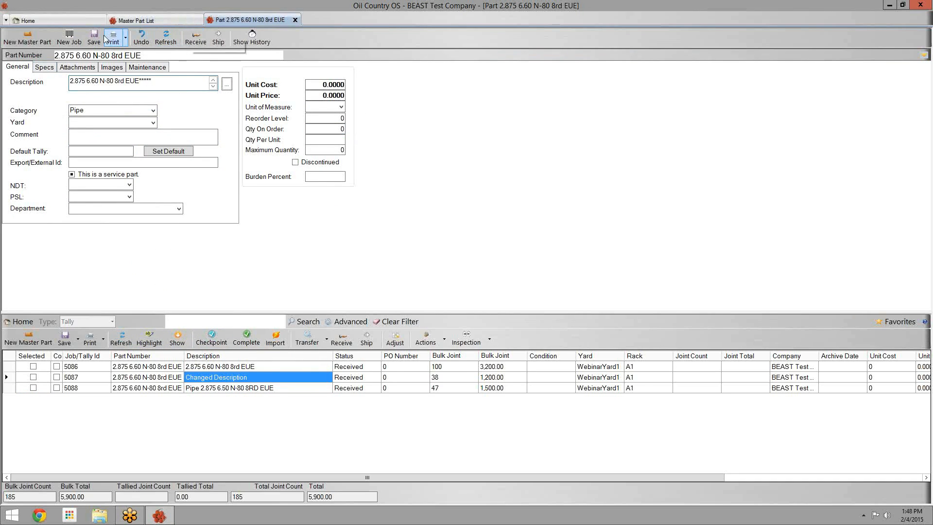
left_click(47, 67)
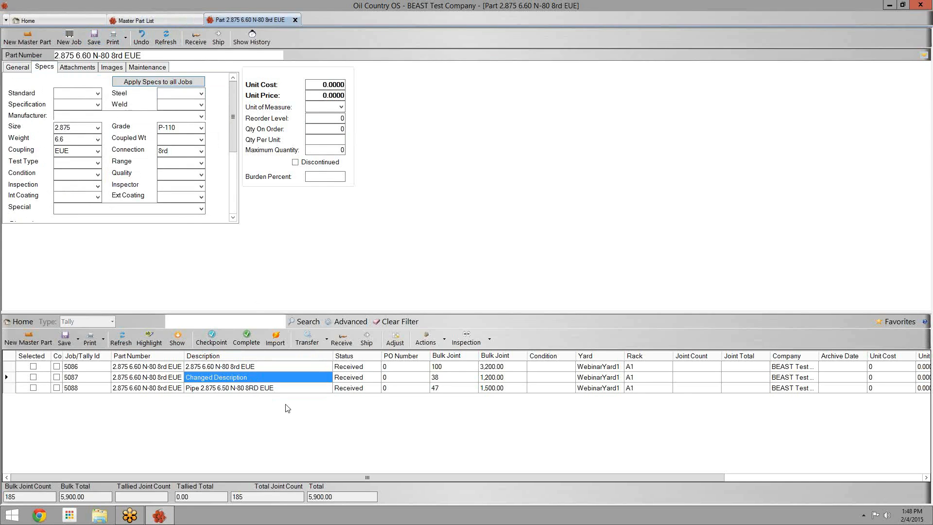
left_click(19, 67)
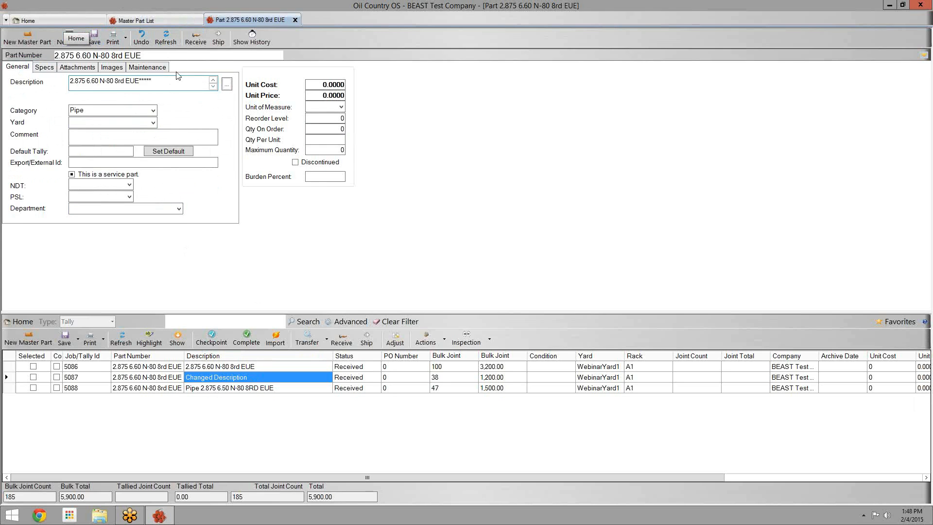
left_click(169, 86)
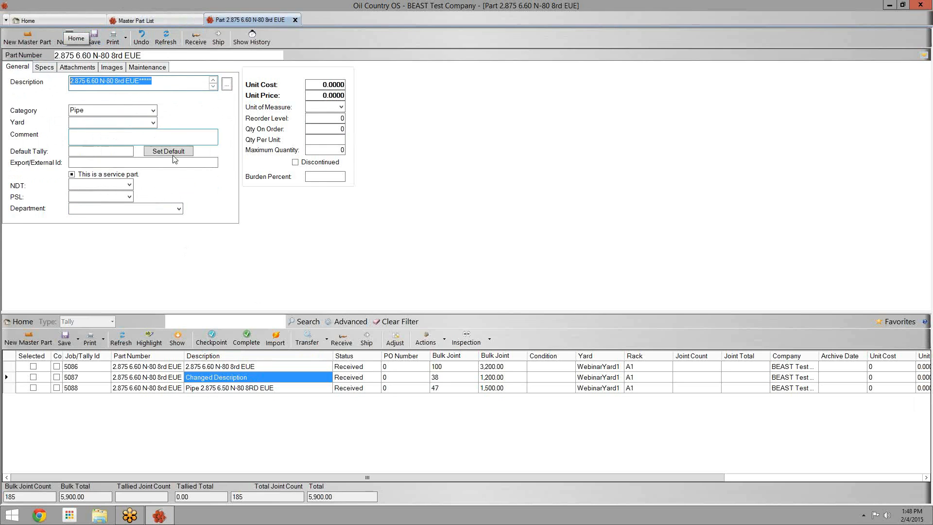
Set tally 5086's description to "2.875 6.60 N-80 8rd EUE*****", save it, and close the tally and the part.
double_click(221, 367)
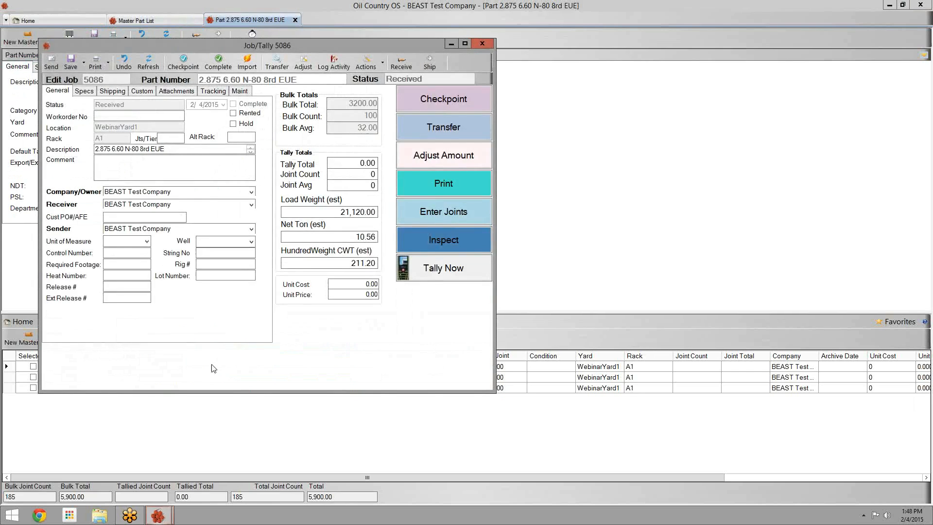
left_click(176, 151)
key("End")
type("*****")
left_click(71, 65)
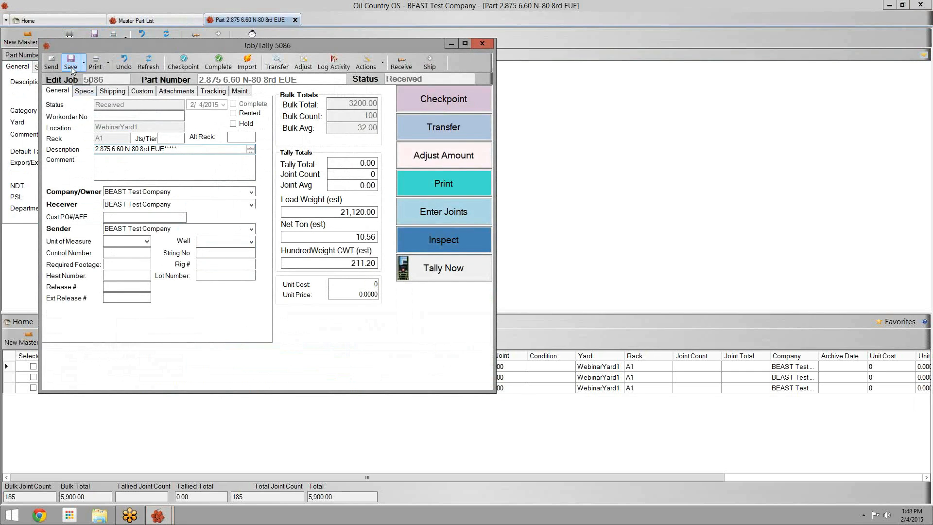
left_click(477, 45)
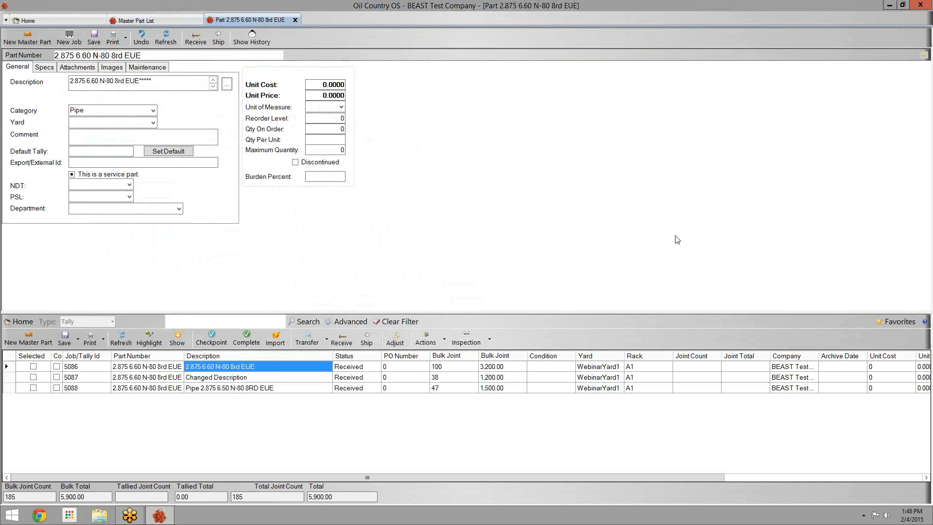
left_click(295, 20)
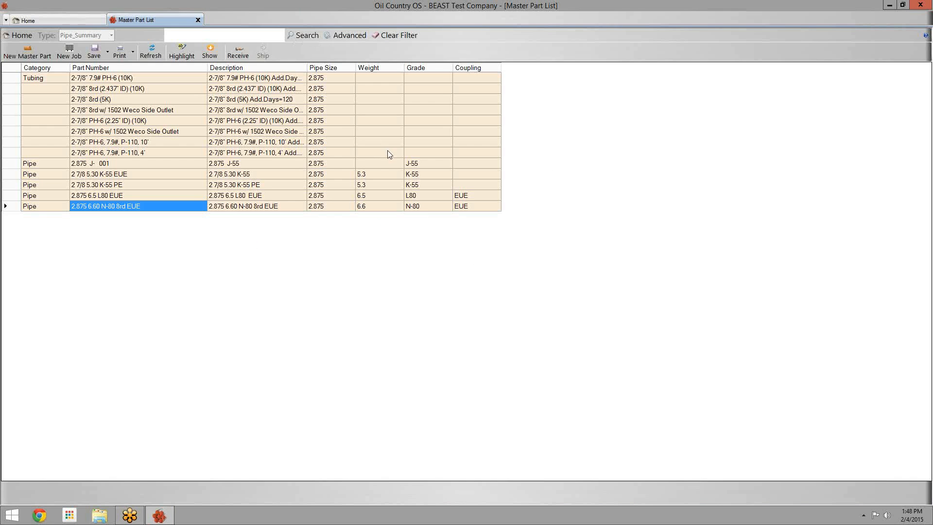
Open the 2.875 J- 001 part from the Master Part List, check its general details and specs, and close it.
left_click(380, 164)
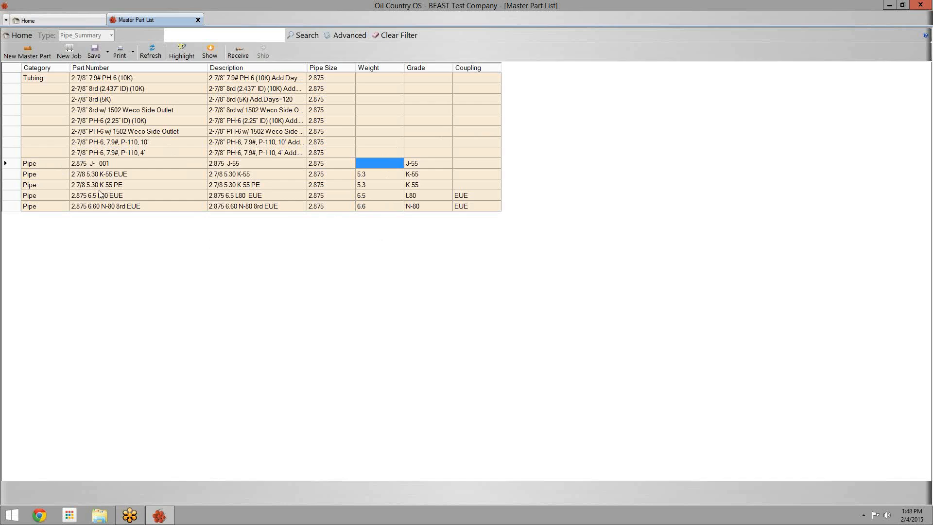
left_click(86, 164)
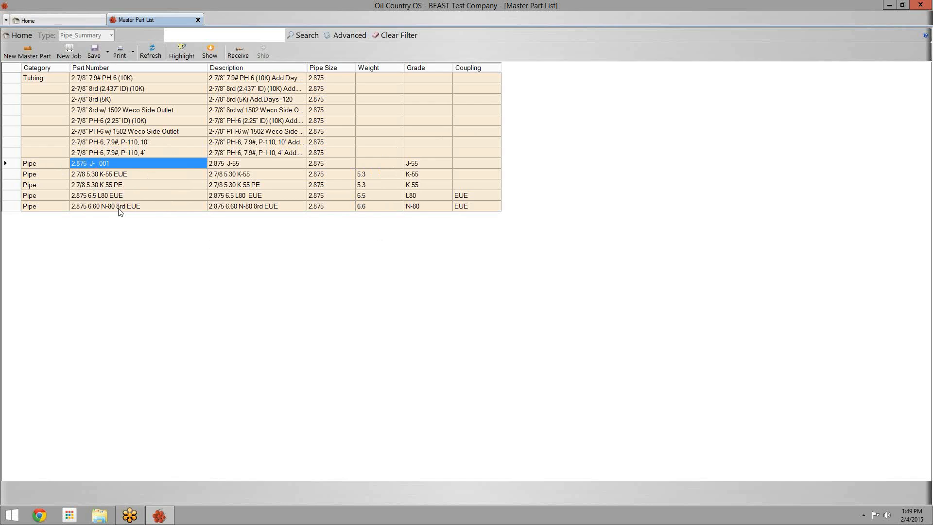
right_click(98, 164)
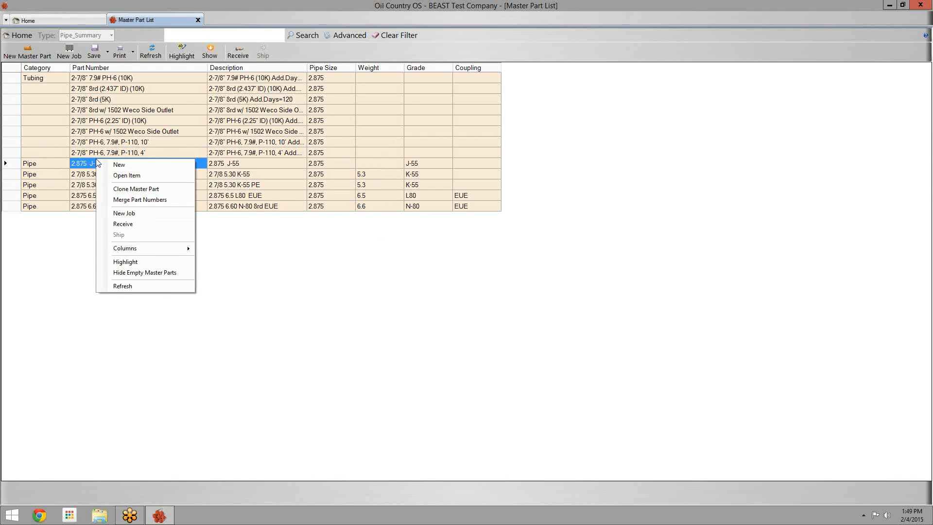
left_click(268, 226)
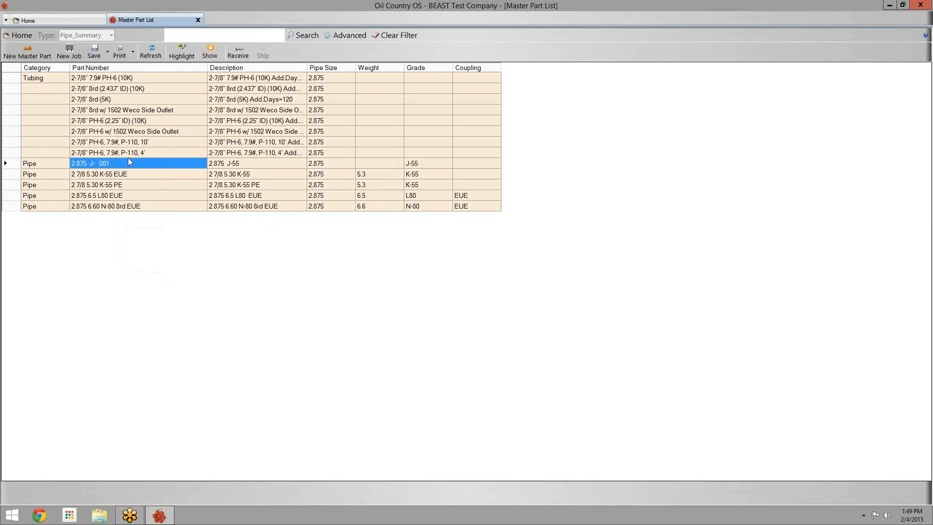
double_click(113, 165)
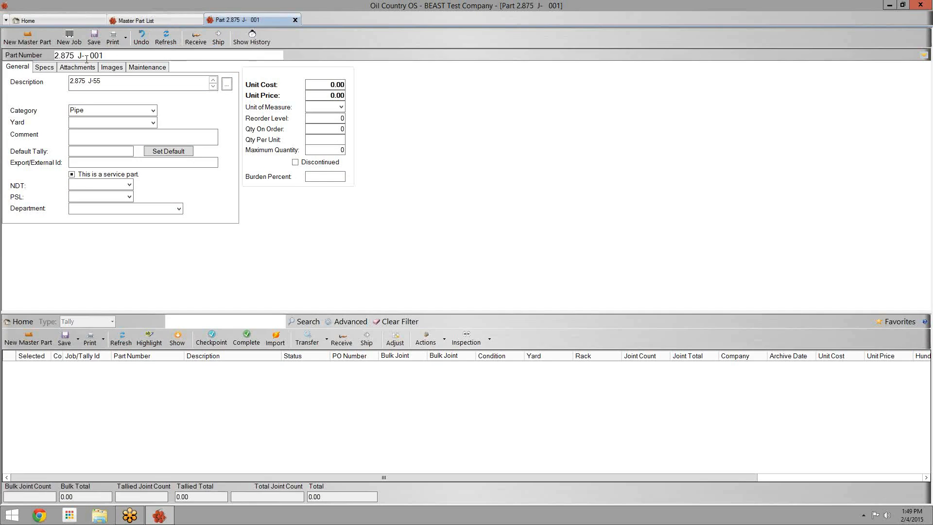
left_click(46, 68)
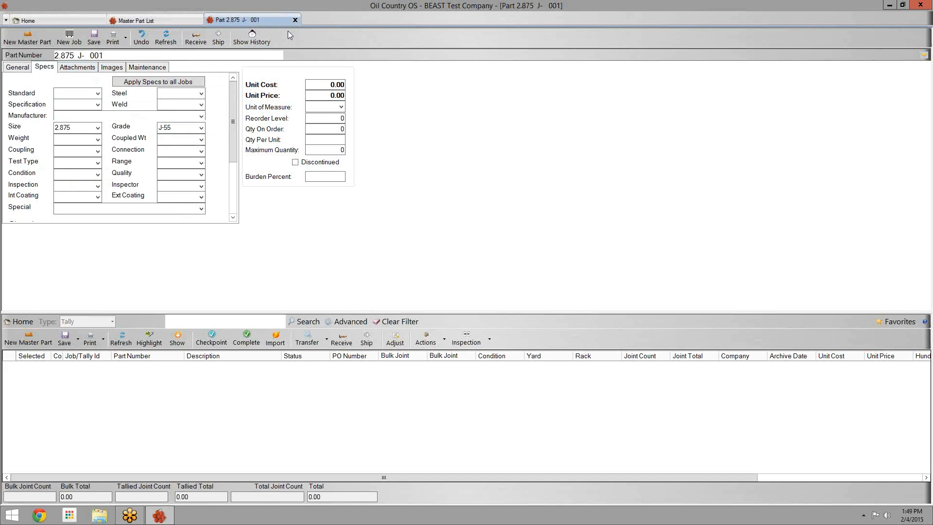
left_click(295, 21)
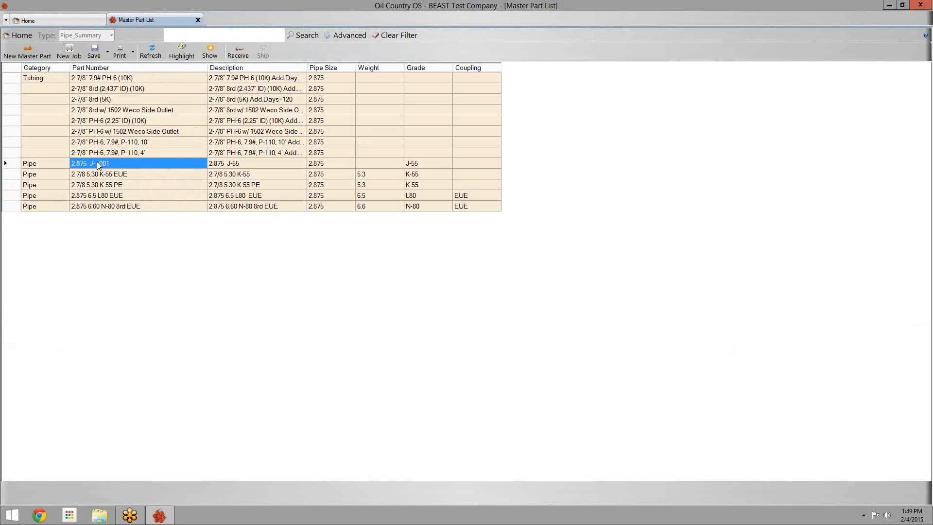
Merge part number 2.875 J- 001 into 2.875 6.5 L80 EUE, confirming the merge with "Yes".
left_click(83, 199)
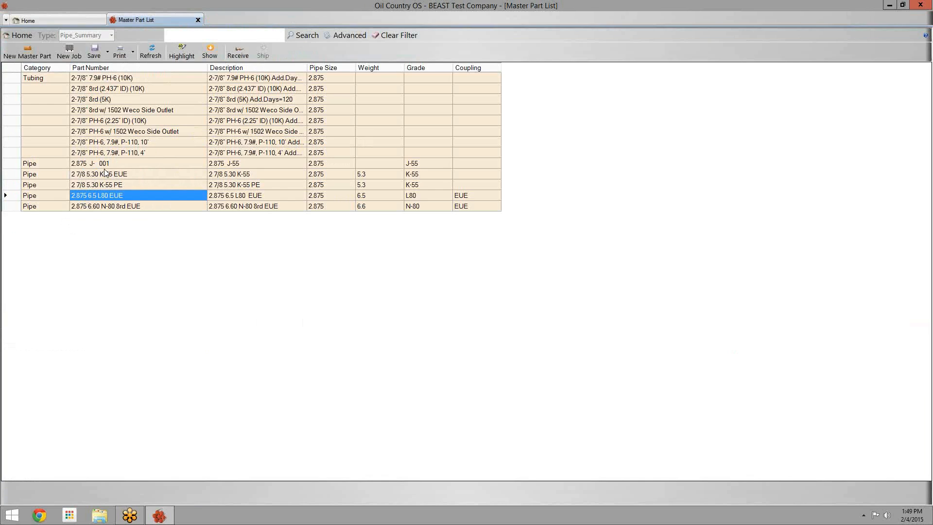
left_click(104, 163)
left_click(105, 197)
left_click(122, 165)
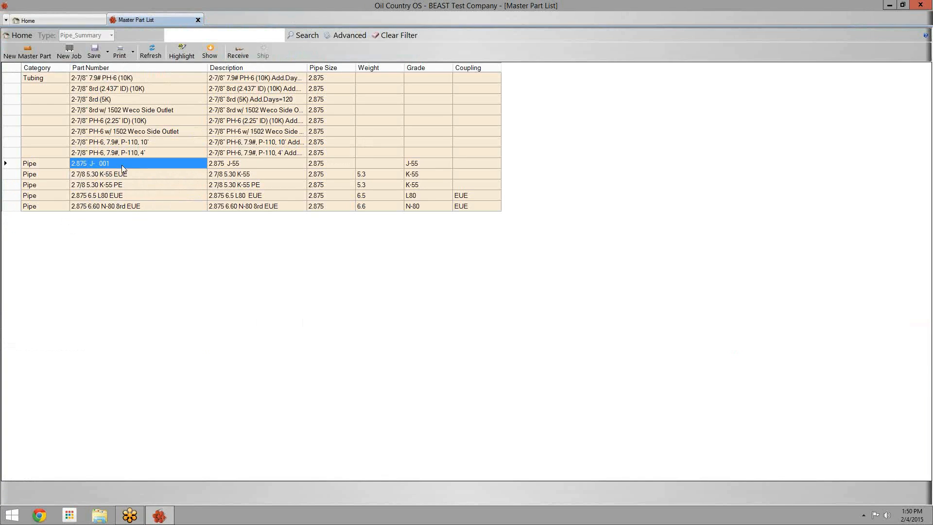
right_click(121, 167)
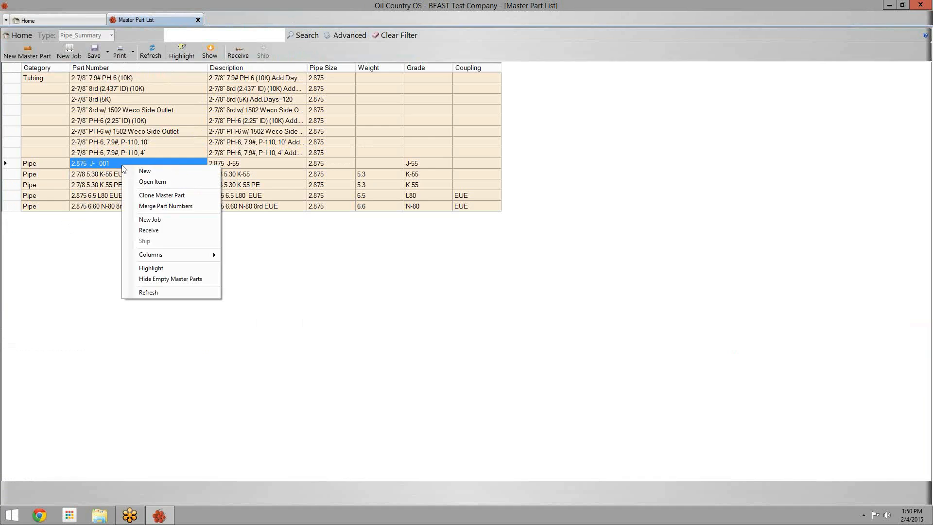
left_click(141, 206)
type("2.875 6.5 L80 EUE")
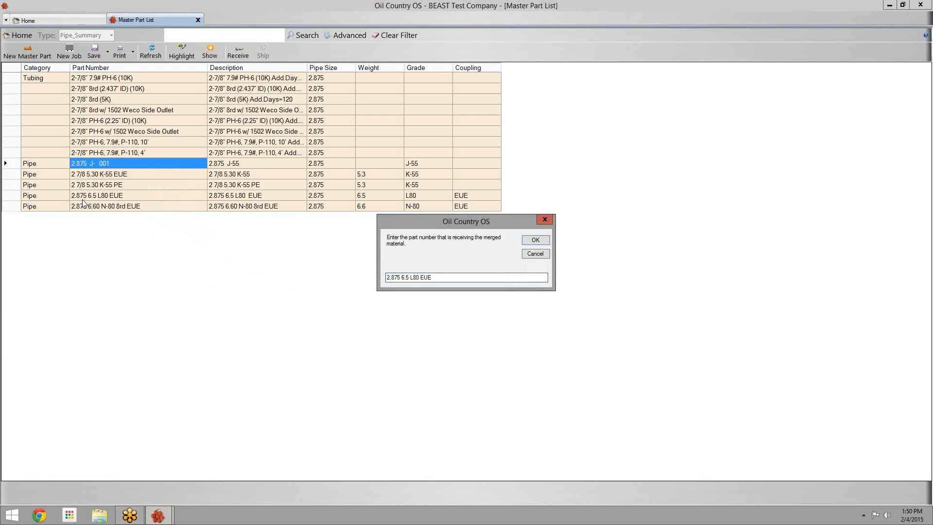
left_click(535, 240)
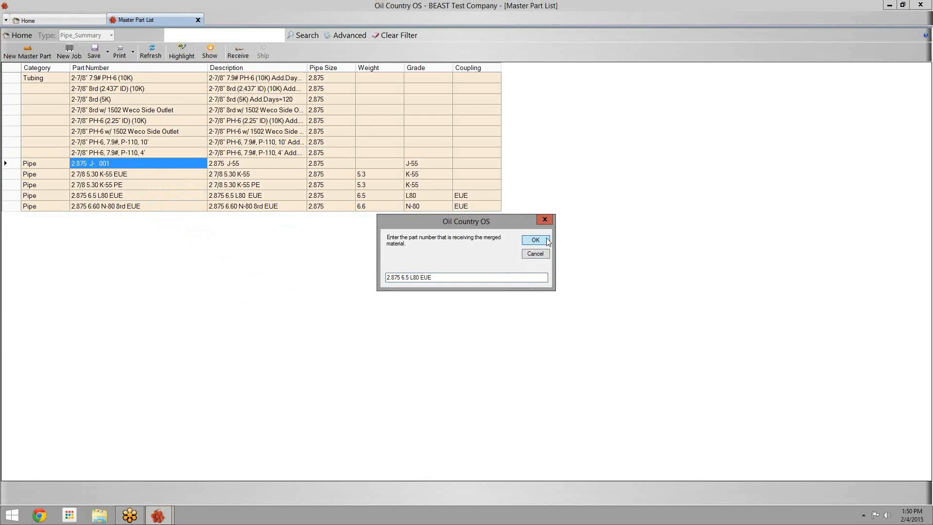
type("Yes")
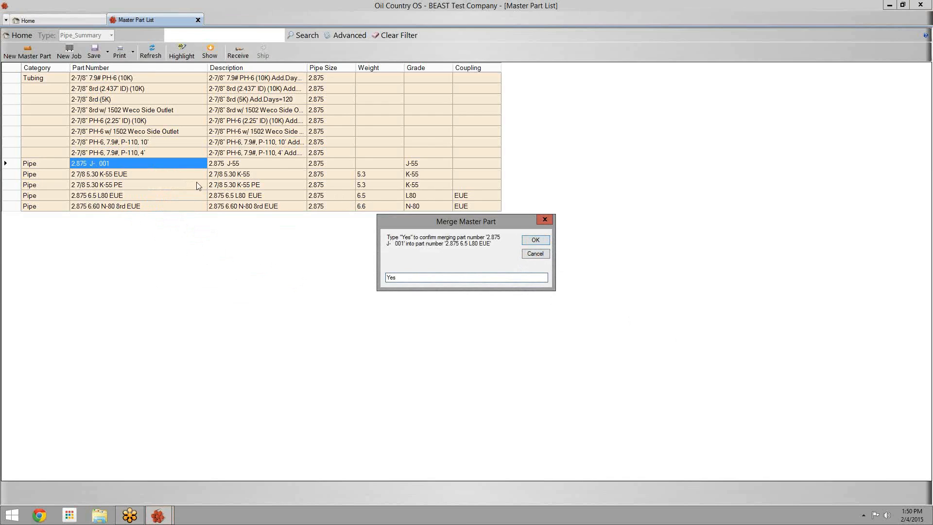
left_click(542, 242)
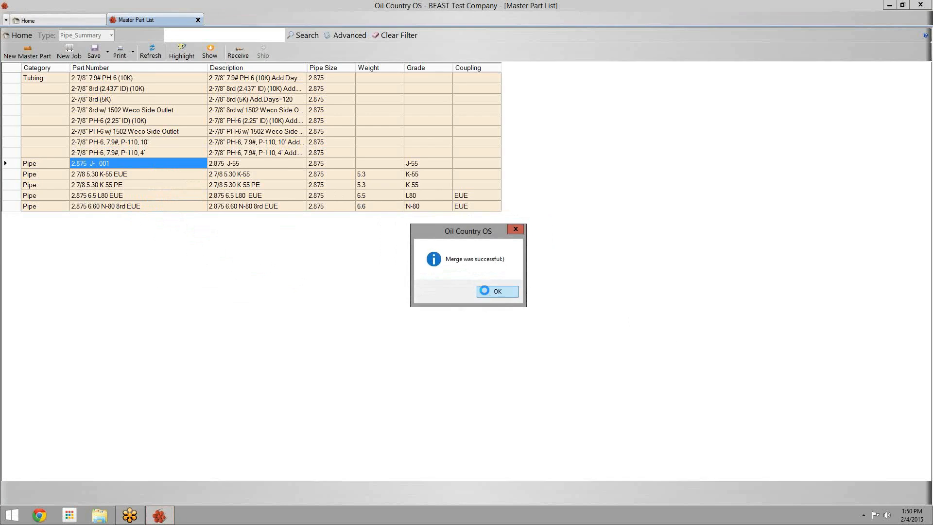
left_click(496, 291)
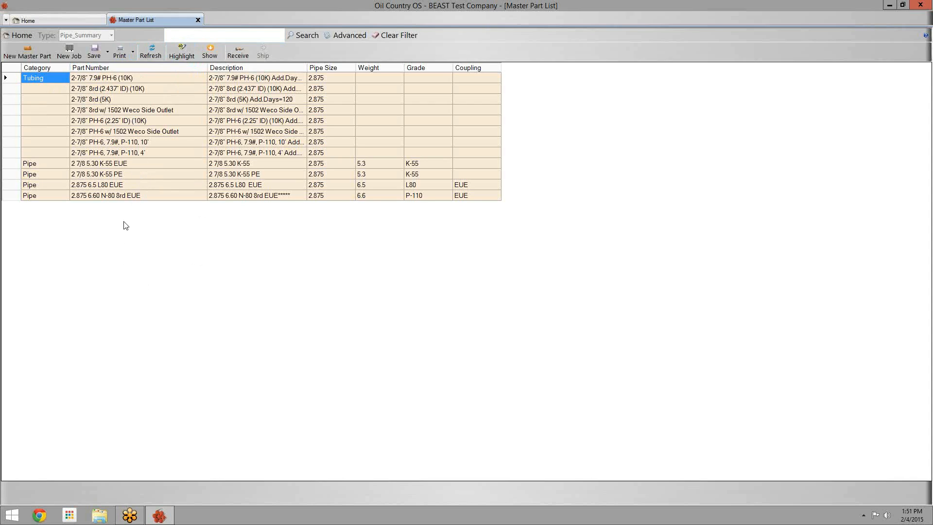
Rename the 2.875 6.60 N-80 8rd EUE part to 2.875 6.60# N-80 8rd EUE, widen the tally list's Part Number column, and close the part.
right_click(88, 197)
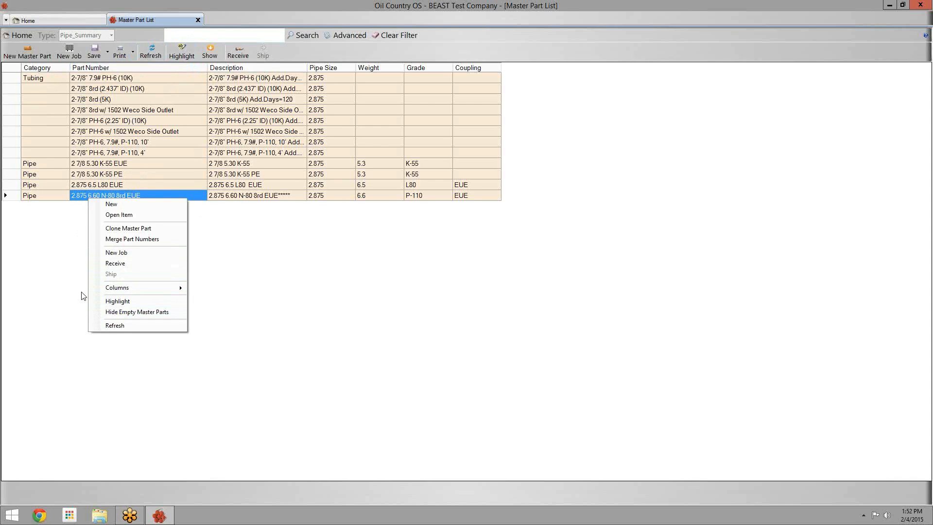
double_click(67, 197)
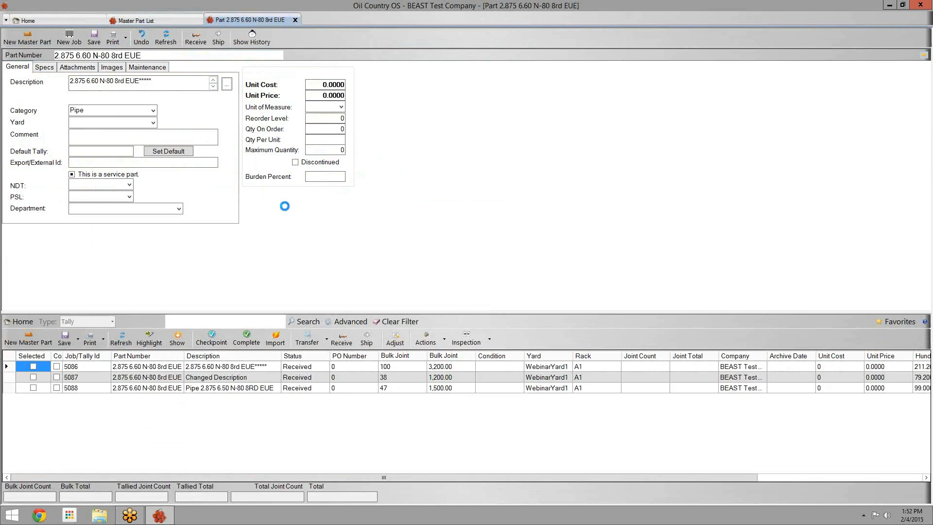
right_click(268, 200)
left_click(280, 248)
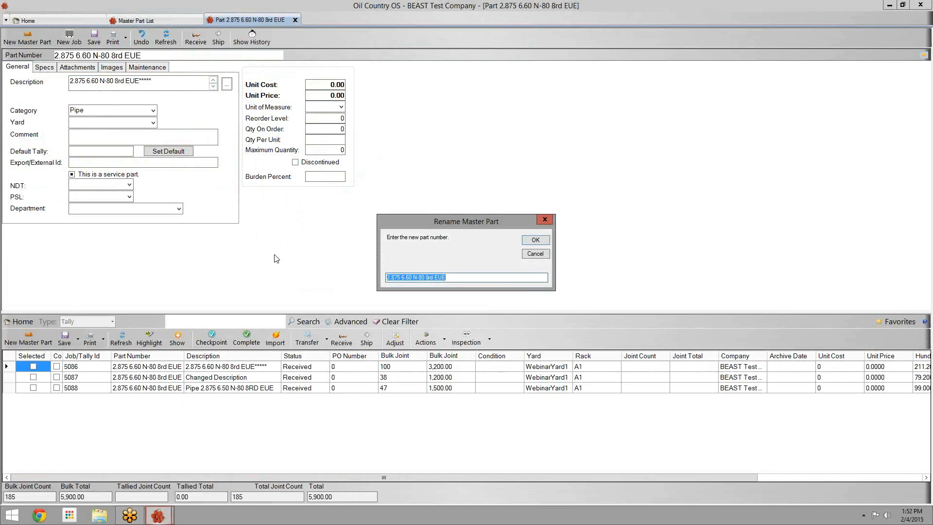
left_click(411, 277)
type("#")
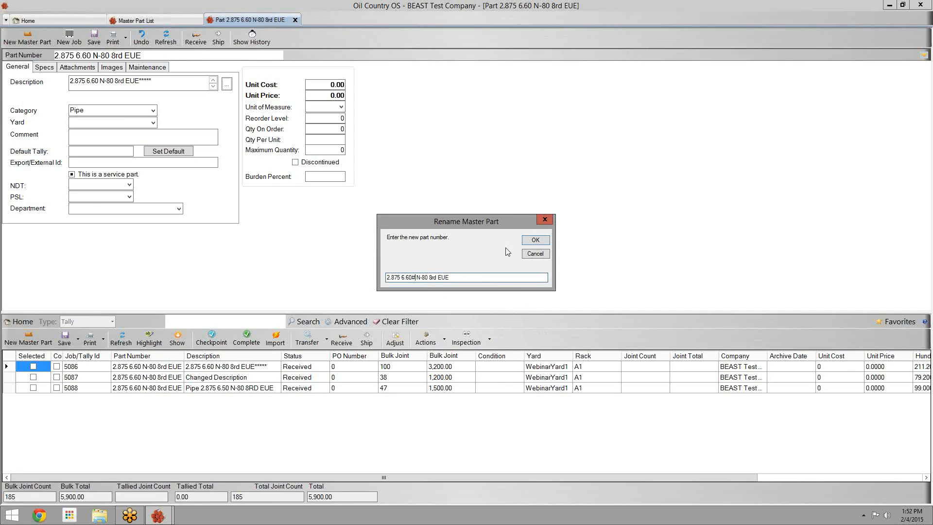
left_click(534, 240)
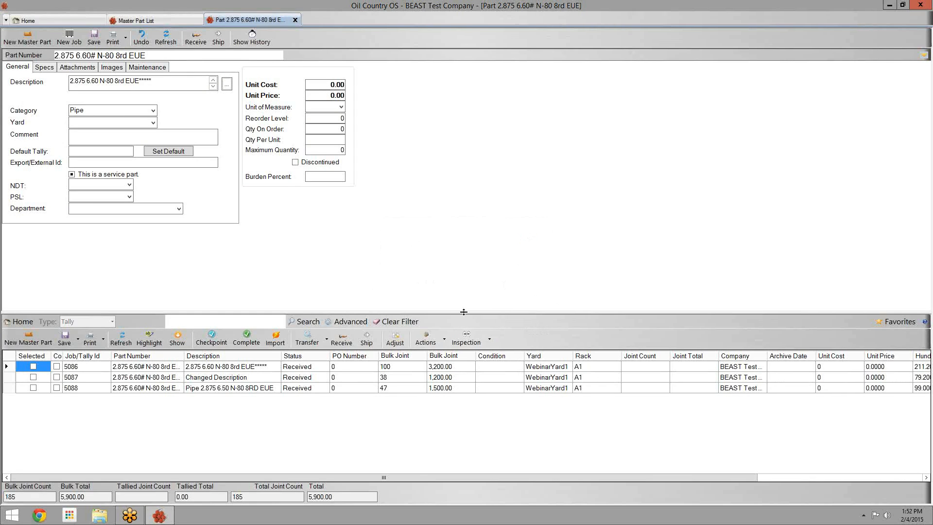
left_click_drag(184, 356, 230, 355)
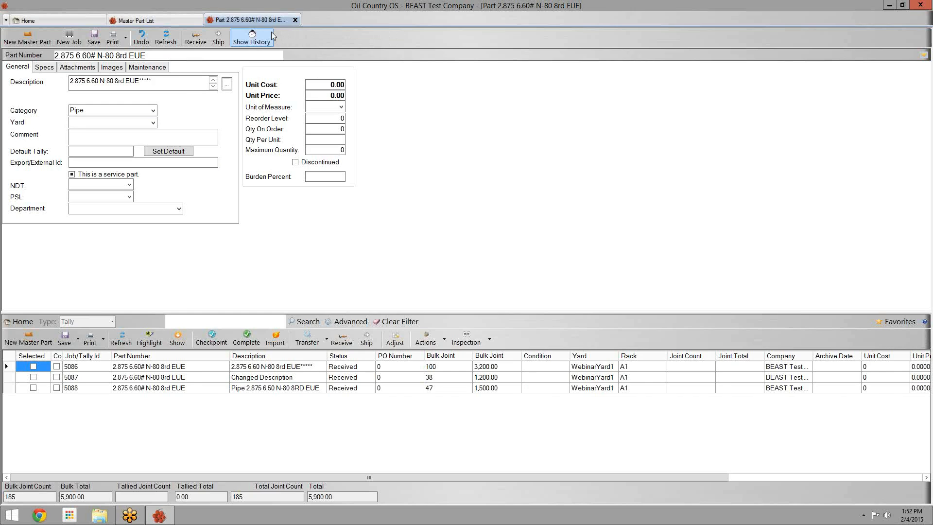
left_click(294, 20)
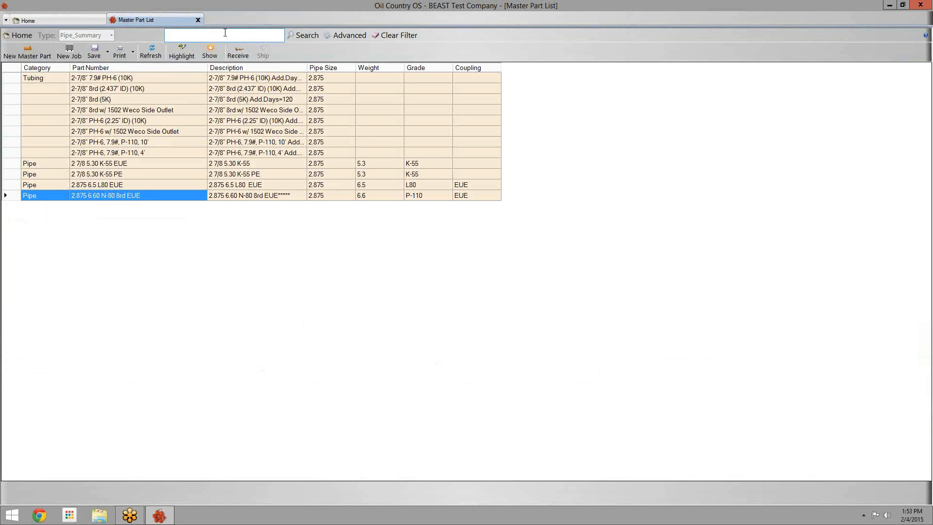
Close the Master Part List, open the locations list, and check the type and AFE of the Oklahoma 1 Bac 40 yard.
left_click(197, 21)
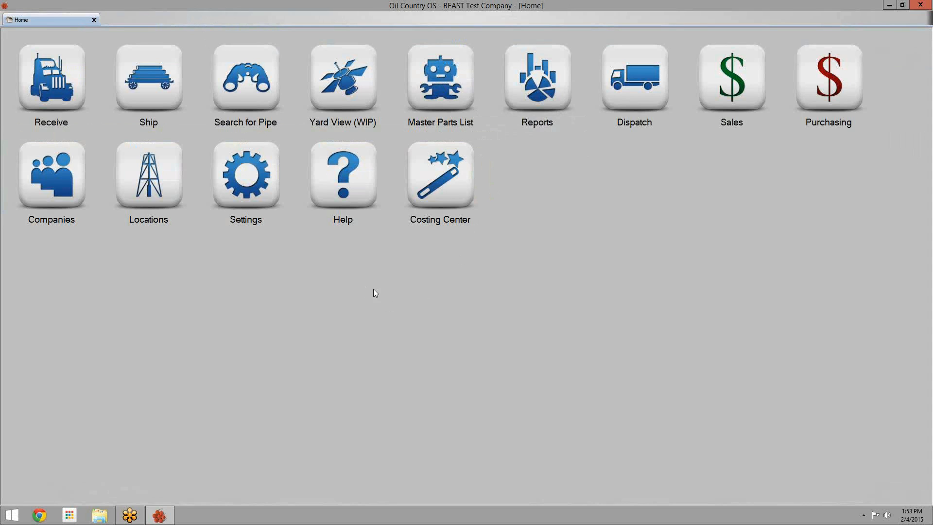
left_click(170, 187)
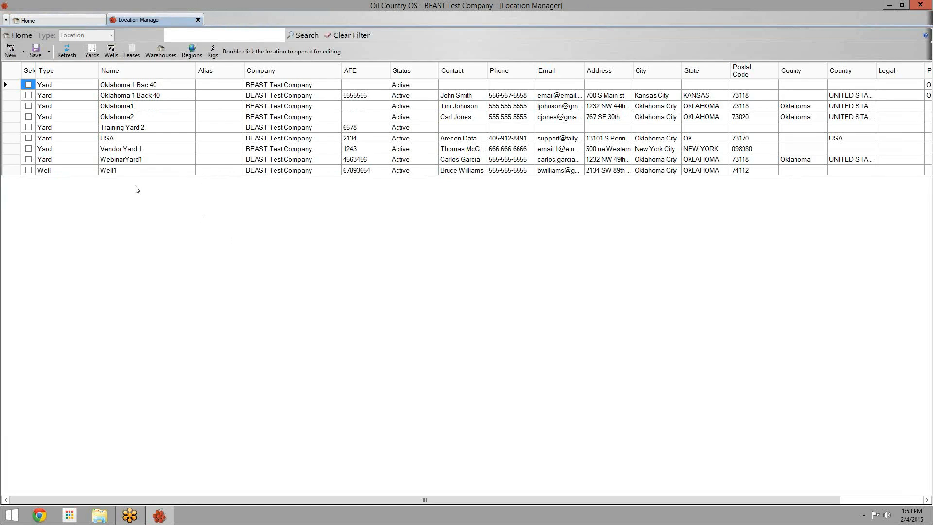
left_click(77, 86)
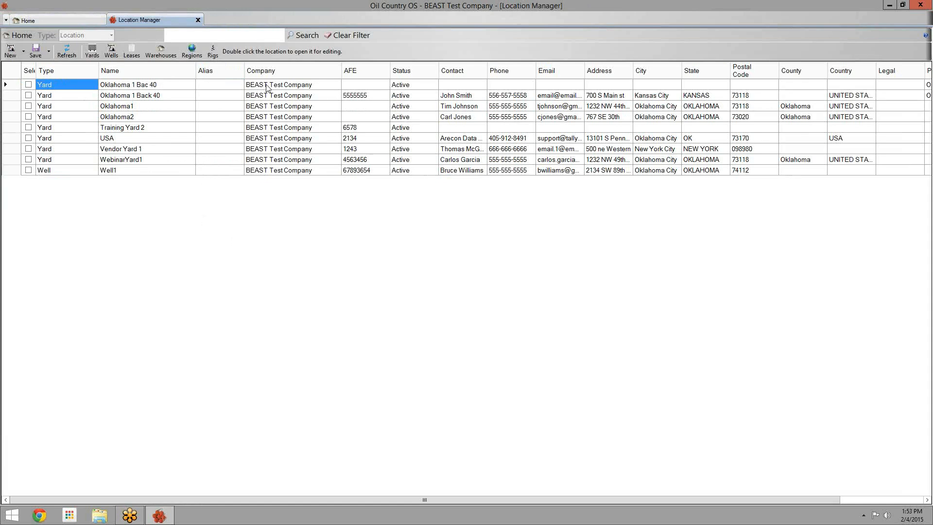
left_click(368, 86)
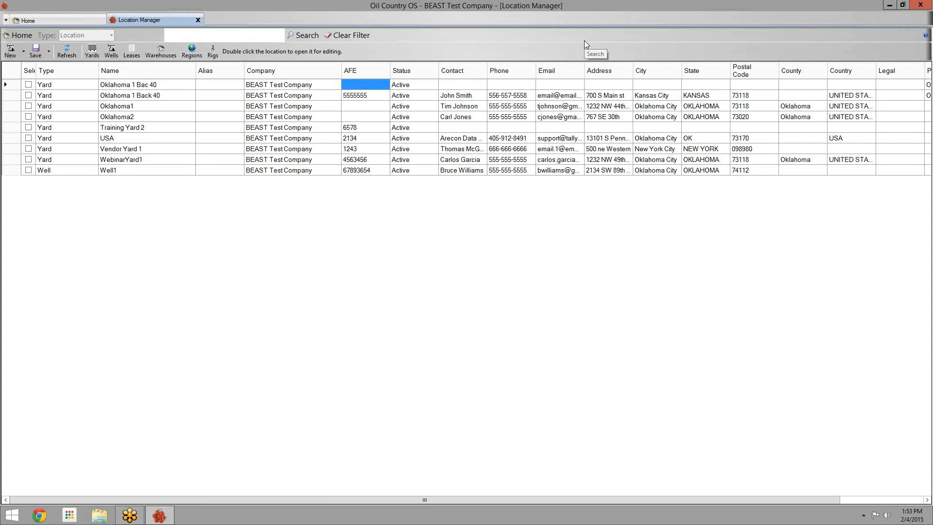
Review the locations list for yards with missing AFE and contact details, including Oklahoma 1 Bac 40, Oklahoma2 and Training Yard 2.
left_click(467, 84)
left_click(17, 85)
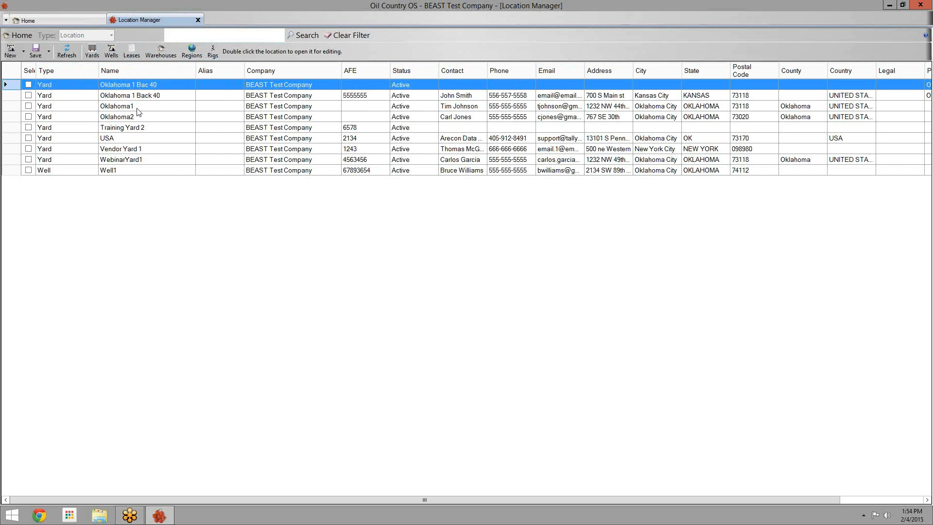
left_click(364, 108)
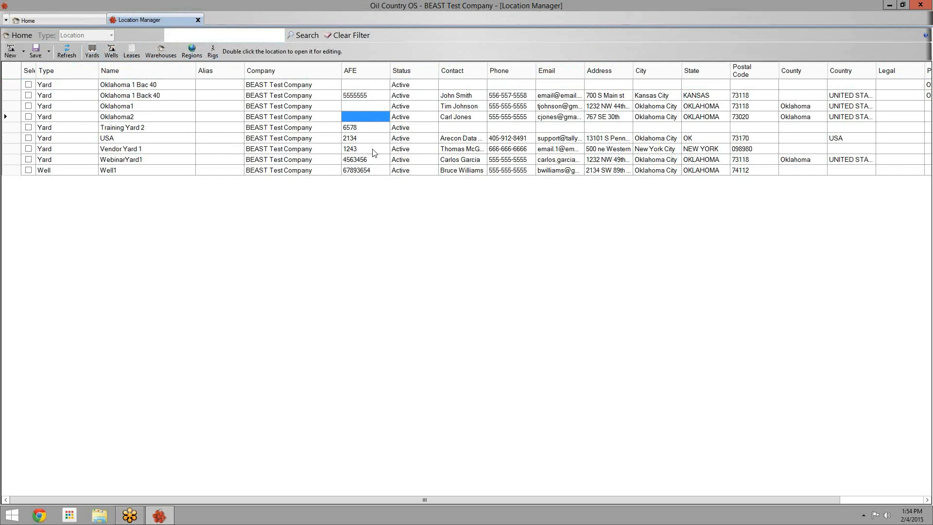
left_click(361, 127)
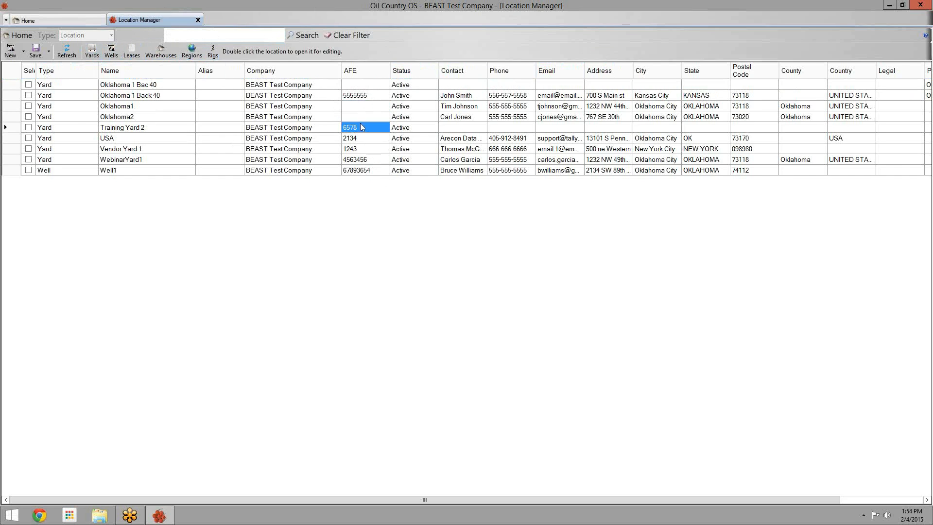
left_click(361, 117)
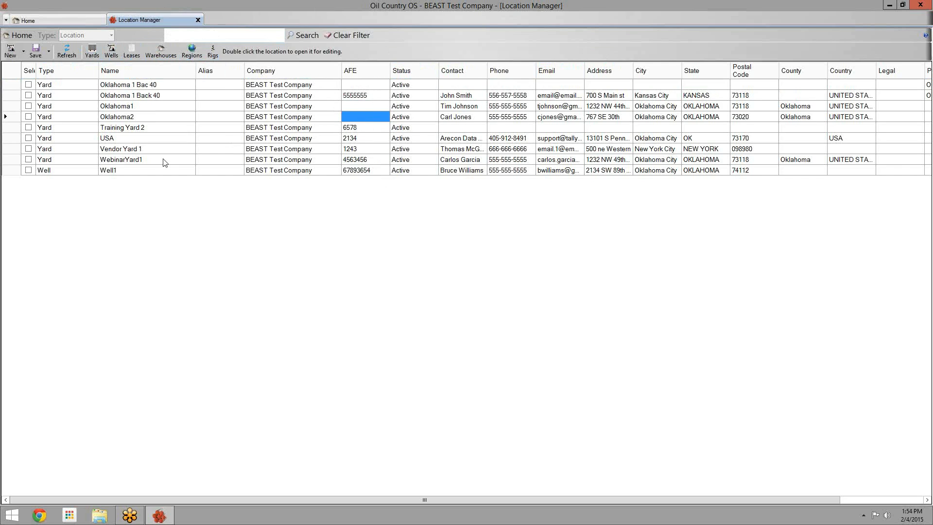
left_click(12, 127)
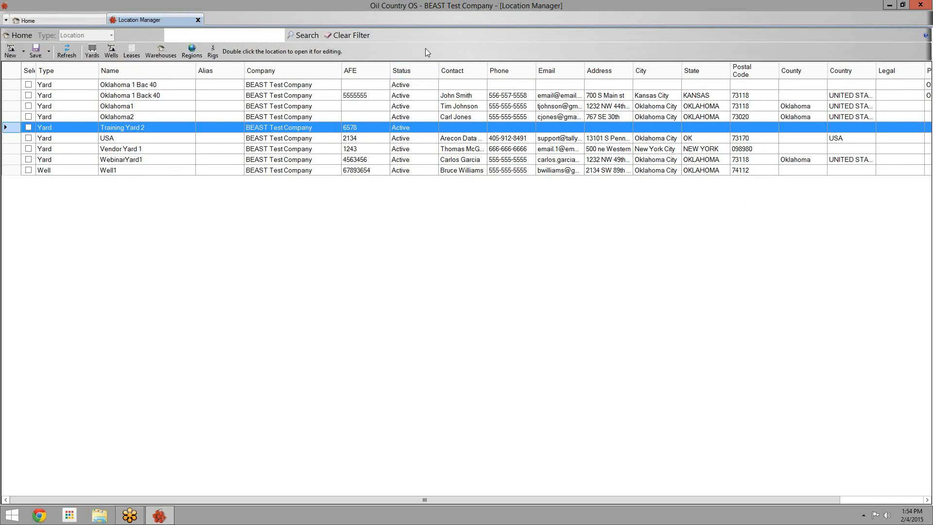
left_click(10, 88)
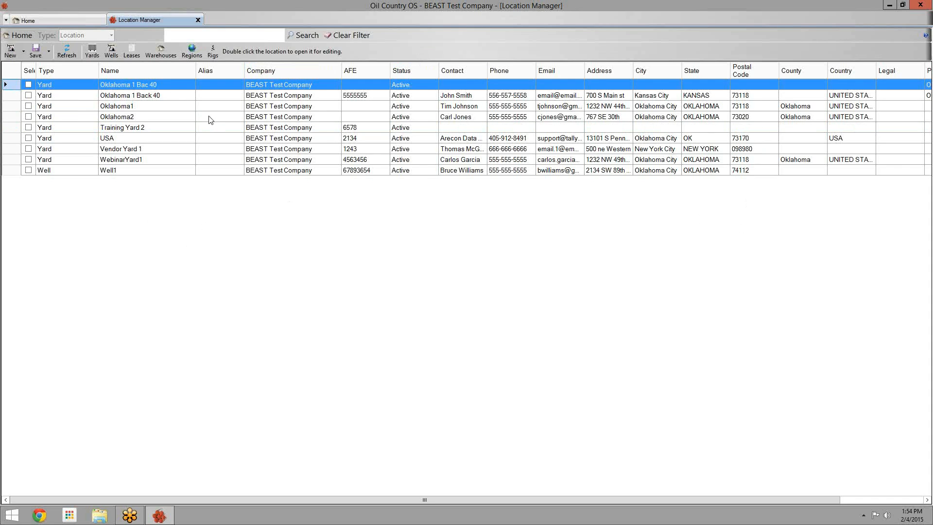
Open the Training Yard 2 location for editing and bring up its shipping details.
left_click(140, 129)
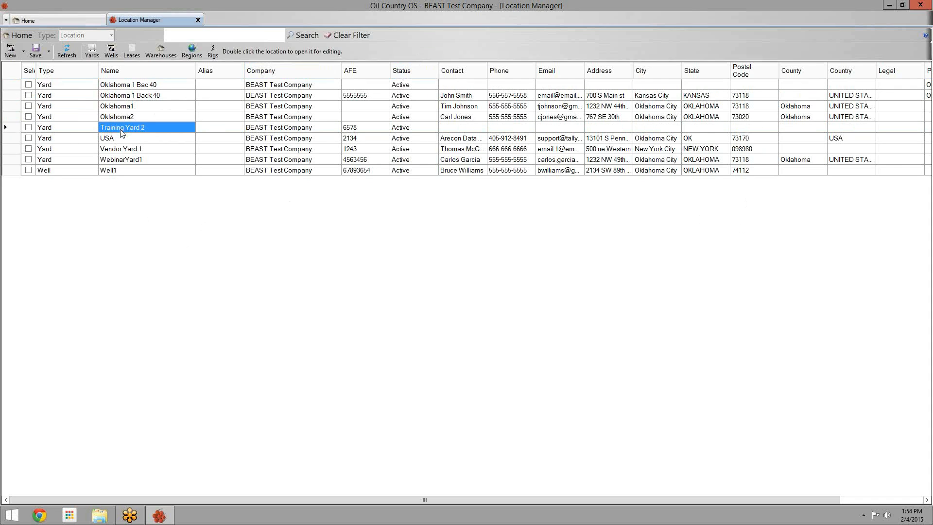
double_click(121, 130)
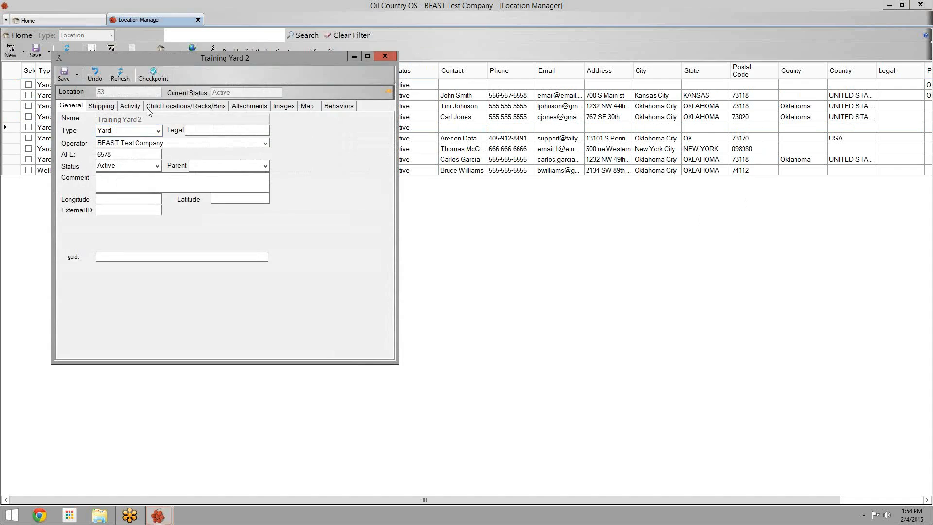
left_click_drag(191, 59, 320, 44)
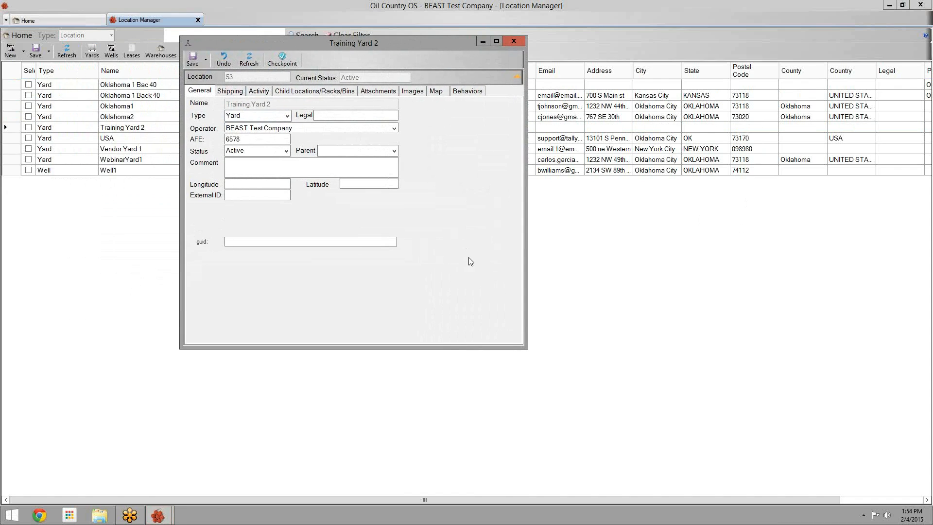
left_click(229, 91)
left_click(232, 117)
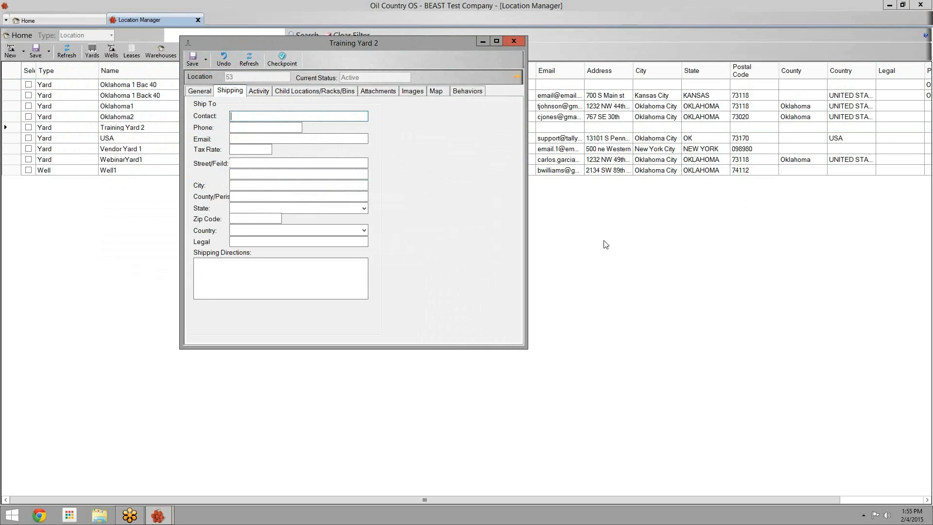
Enter Training Yard 2's street address, city Oklahoma City and state OKLAHOMA, then save and close the location.
key("Tab")
key("Tab")
key("Tab")
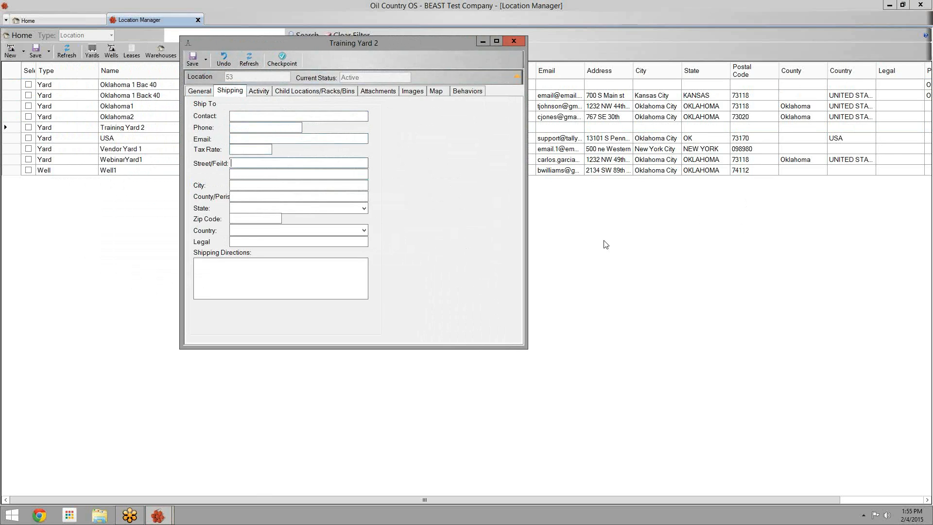
type("4534534 Home")
left_click(285, 188)
type("Oklahoma City")
key("Tab")
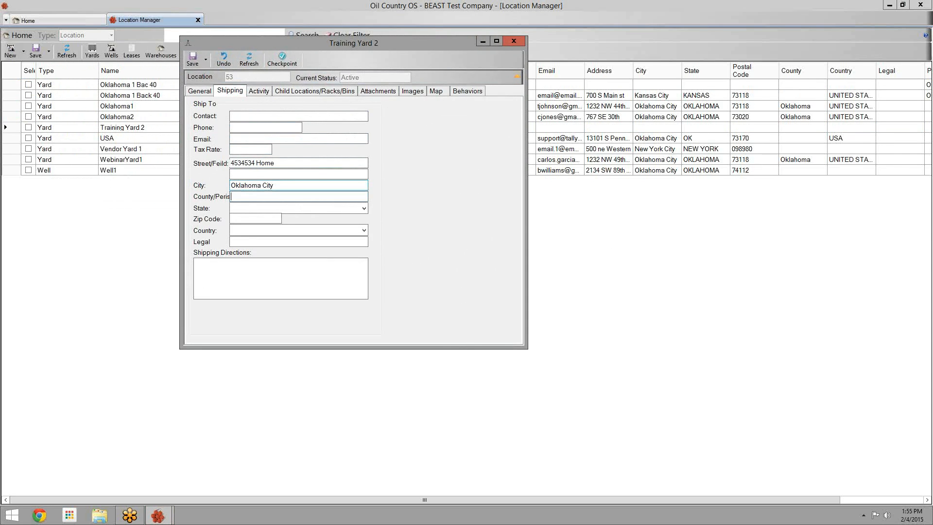
type("okLAHOMA")
key("Tab")
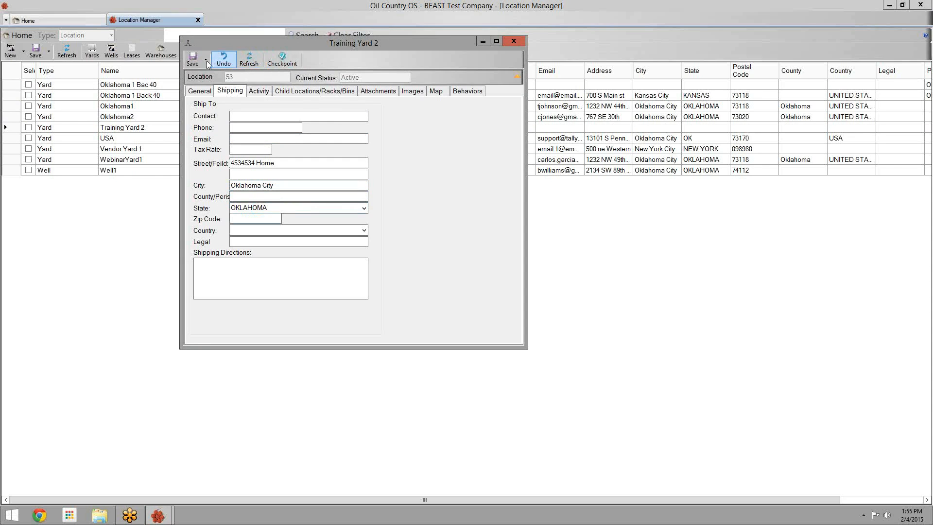
left_click(513, 42)
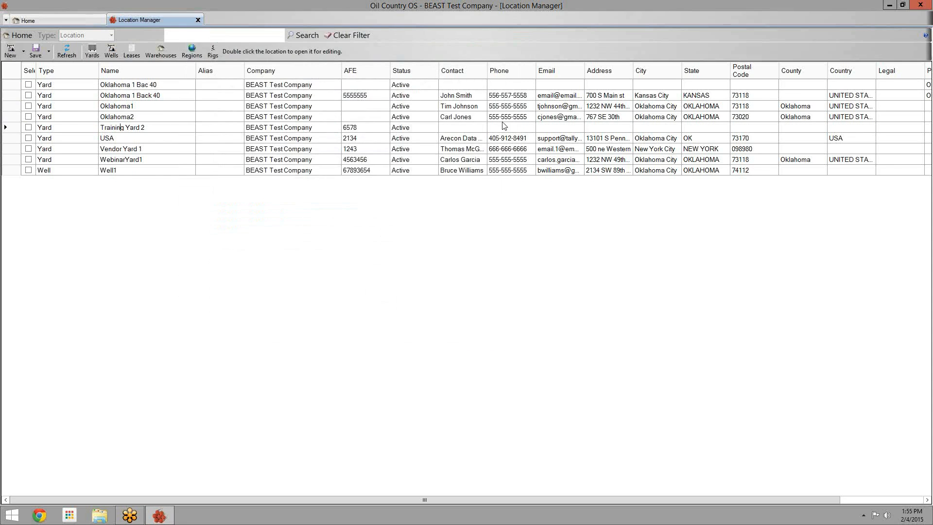
Refresh the locations list and check Training Yard 2's city, state and contact, plus the AFE of Oklahoma1 and Well1.
left_click(66, 53)
left_click(642, 127)
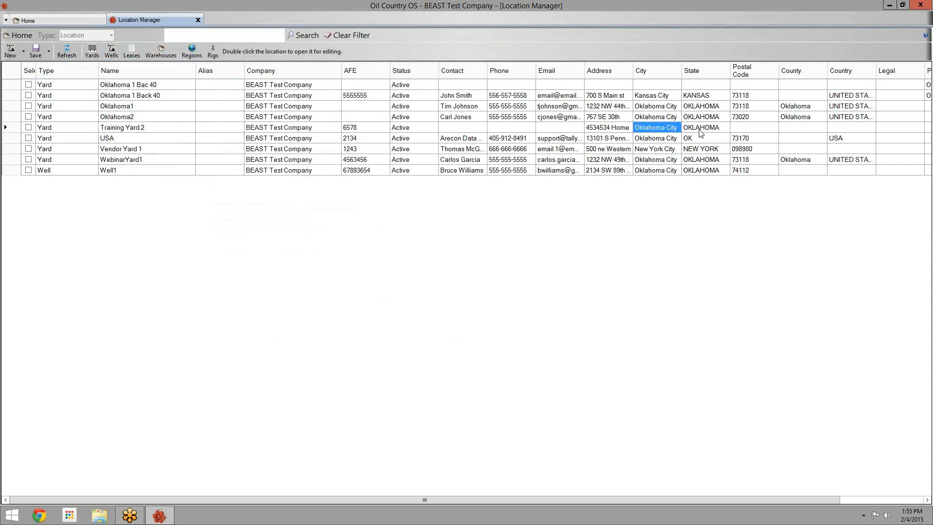
left_click(700, 128)
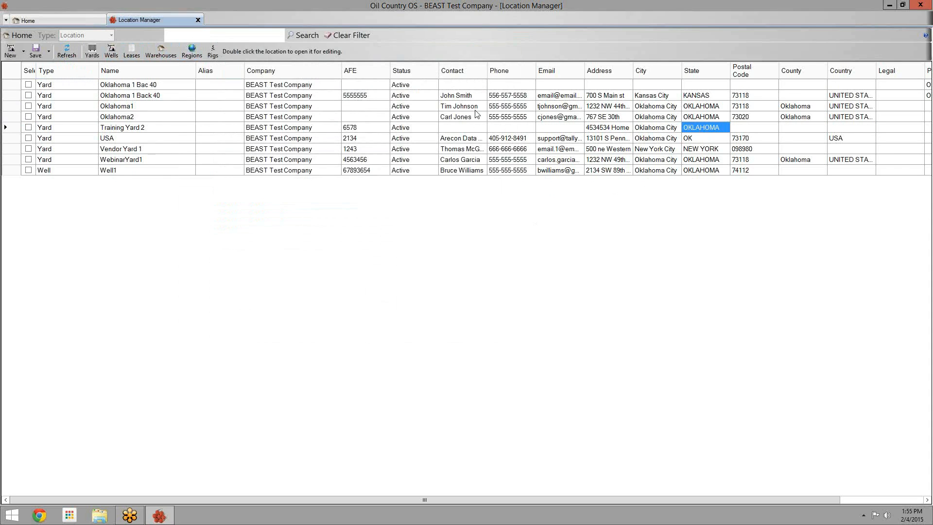
left_click(460, 127)
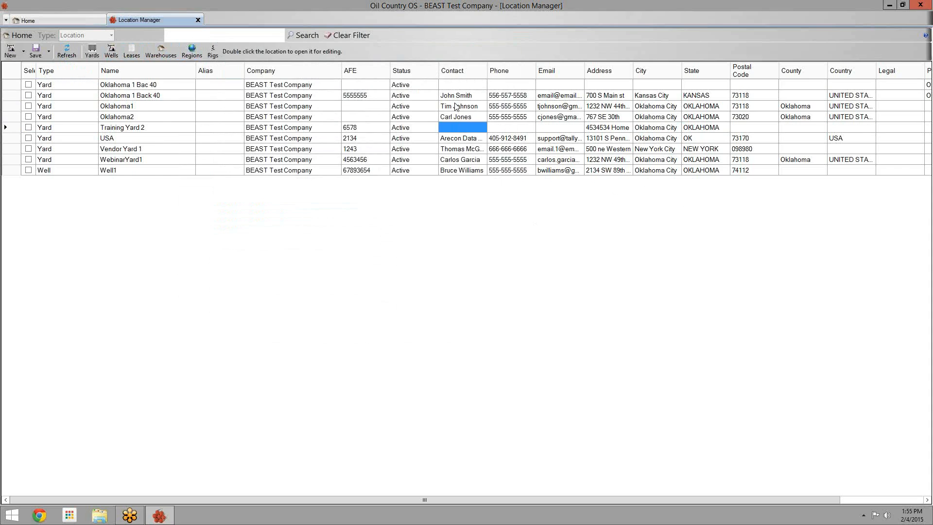
left_click(367, 106)
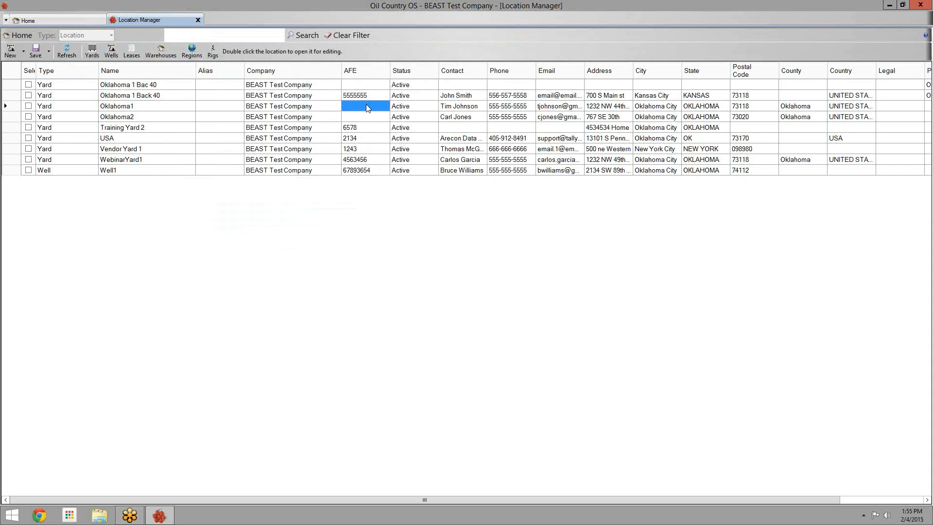
left_click(363, 171)
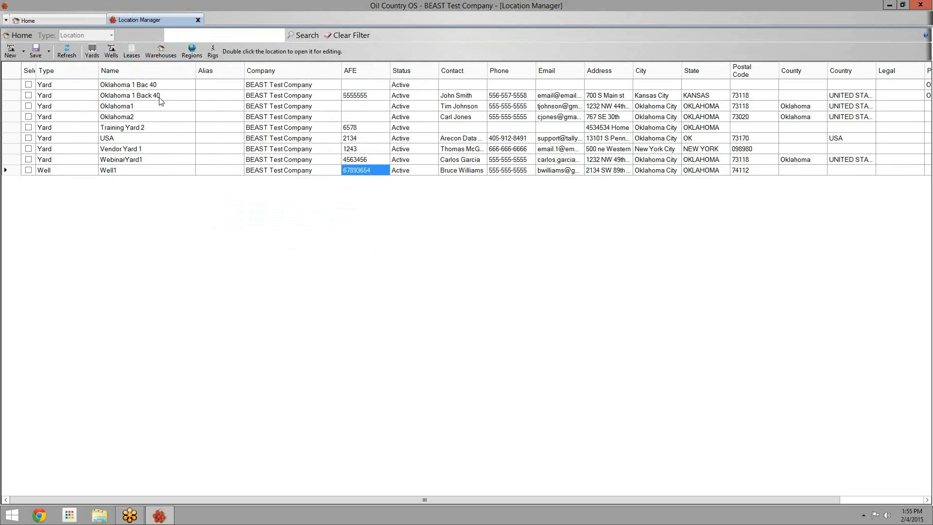
Compare the near-duplicate yards Oklahoma 1 Bac 40 and Oklahoma 1 Back 40, and check the actions available for the misspelled one.
left_click(167, 87)
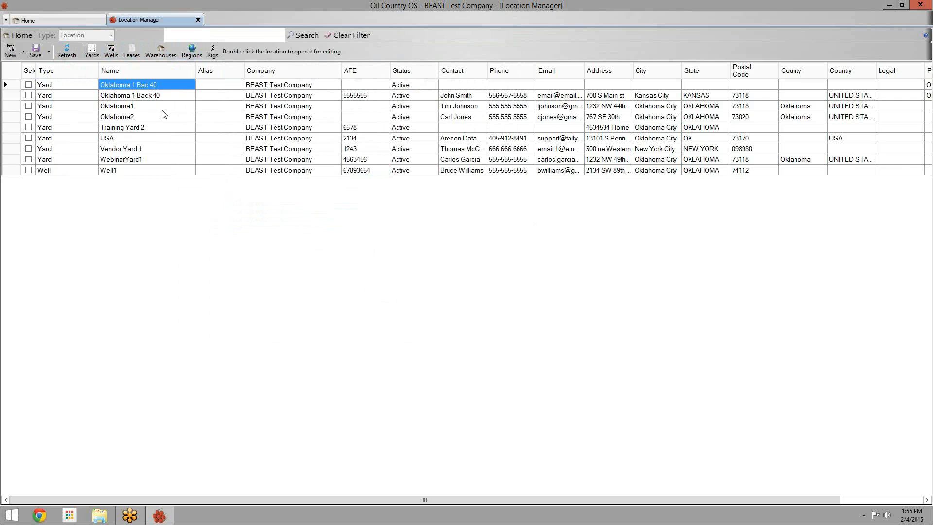
left_click(168, 95)
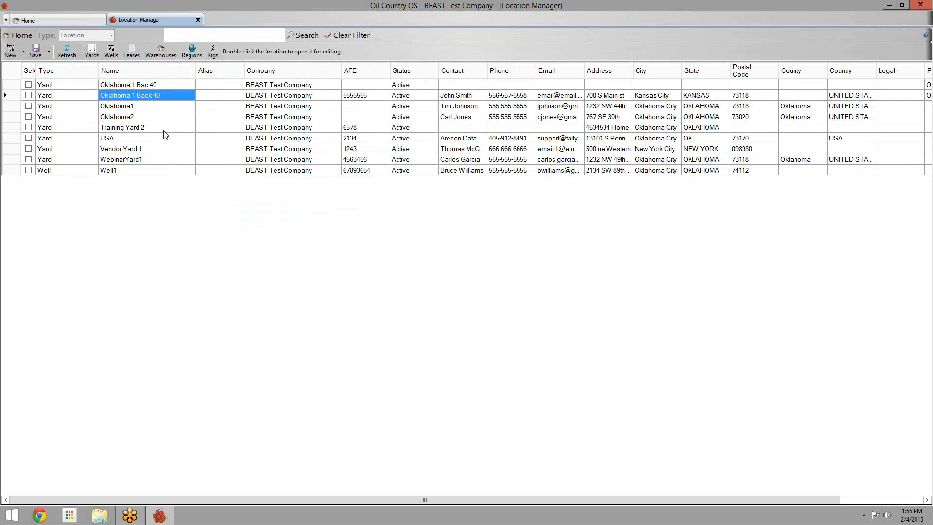
left_click(159, 87)
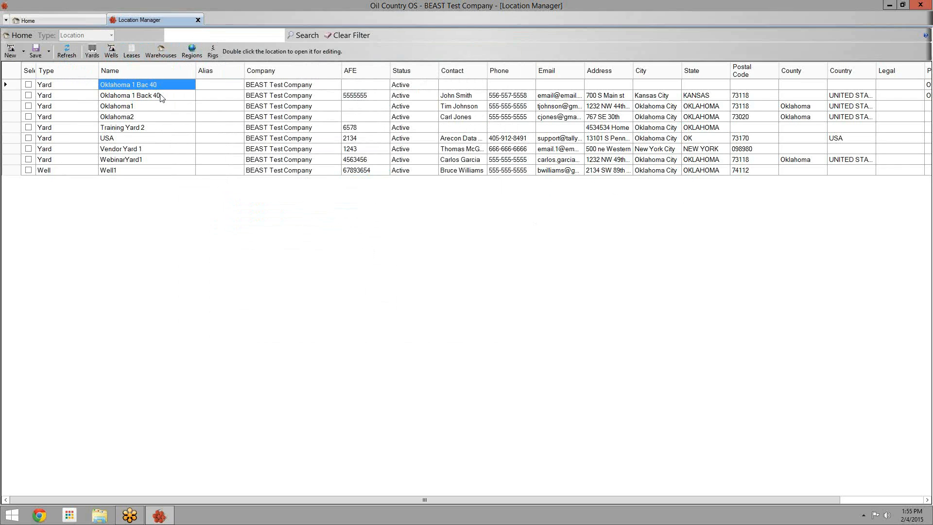
left_click(161, 96)
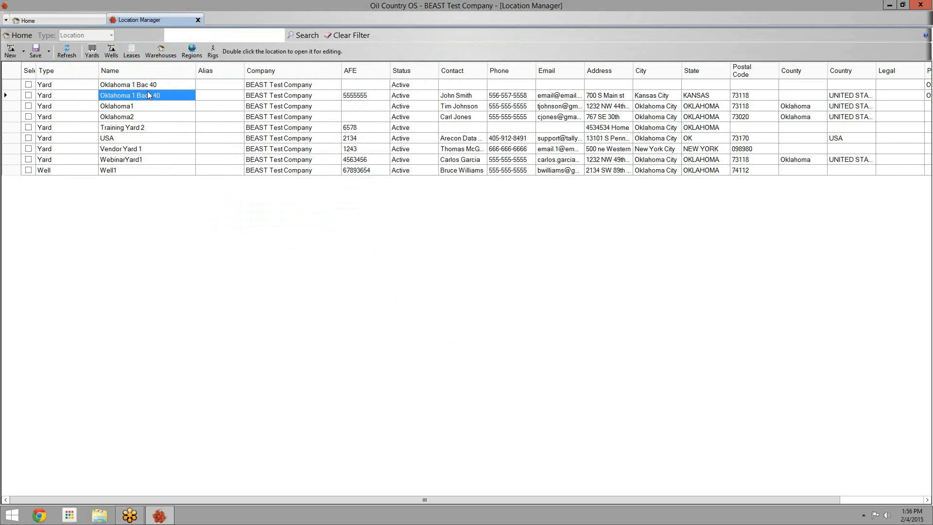
left_click(149, 87)
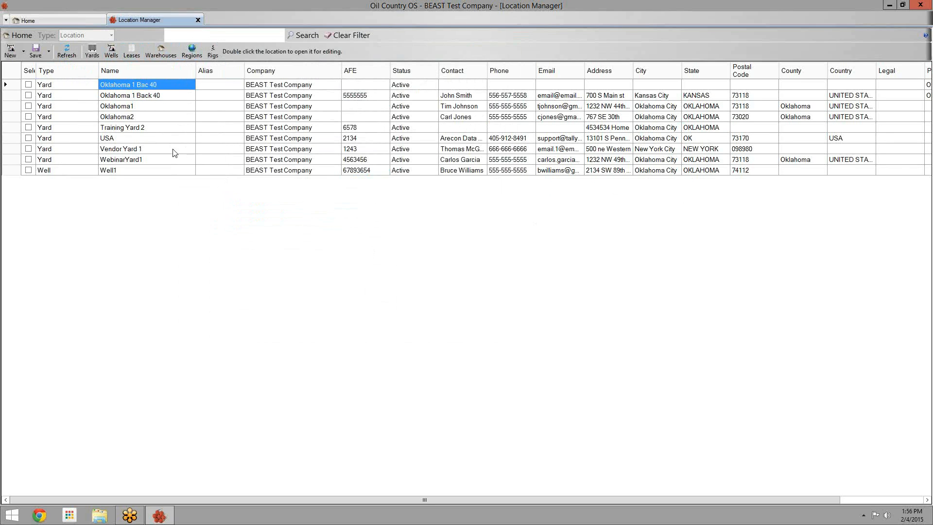
left_click(150, 99)
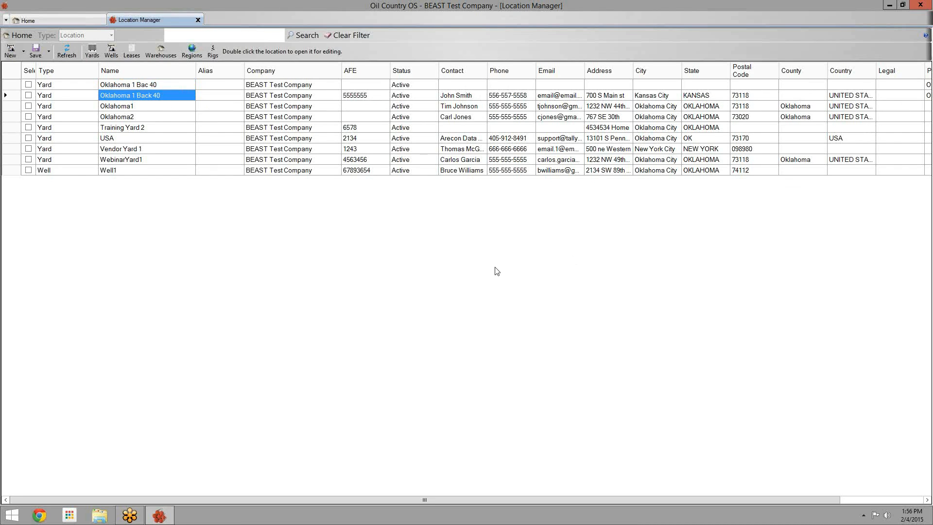
left_click(124, 86)
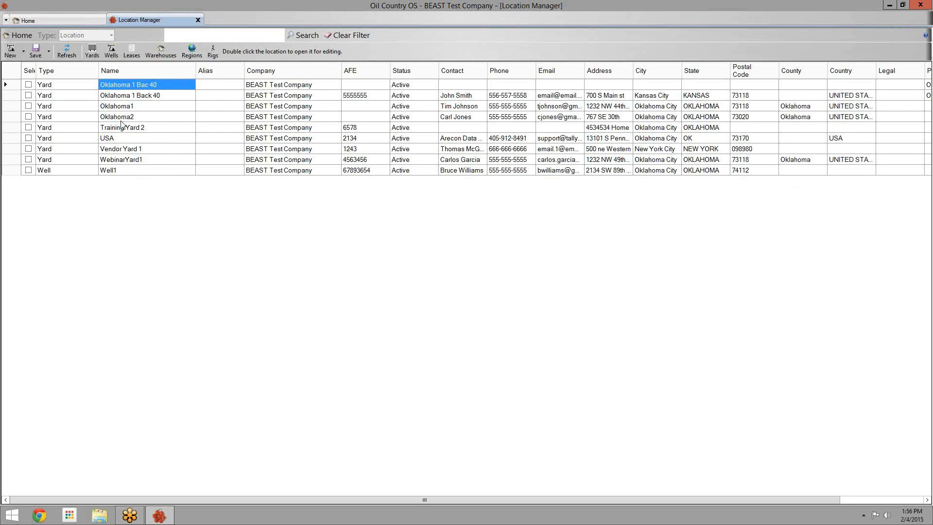
right_click(156, 87)
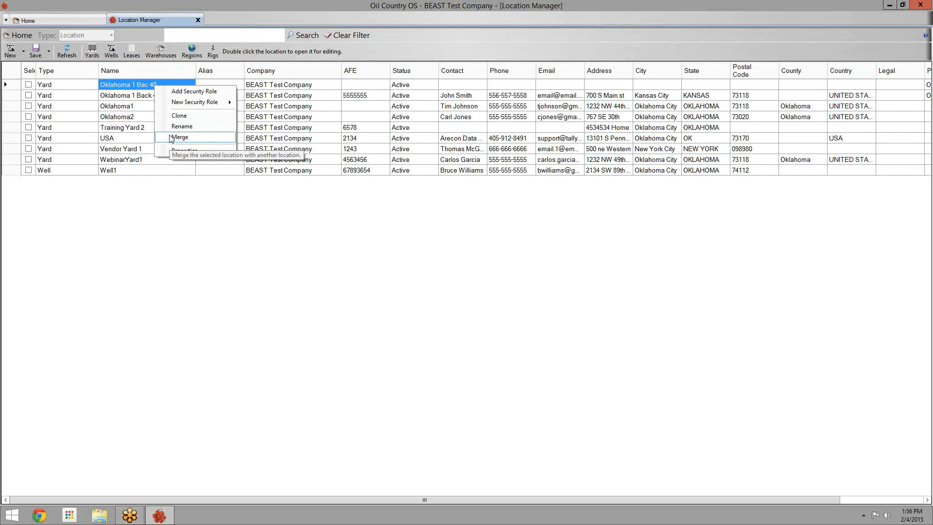
left_click(166, 186)
left_click(142, 93)
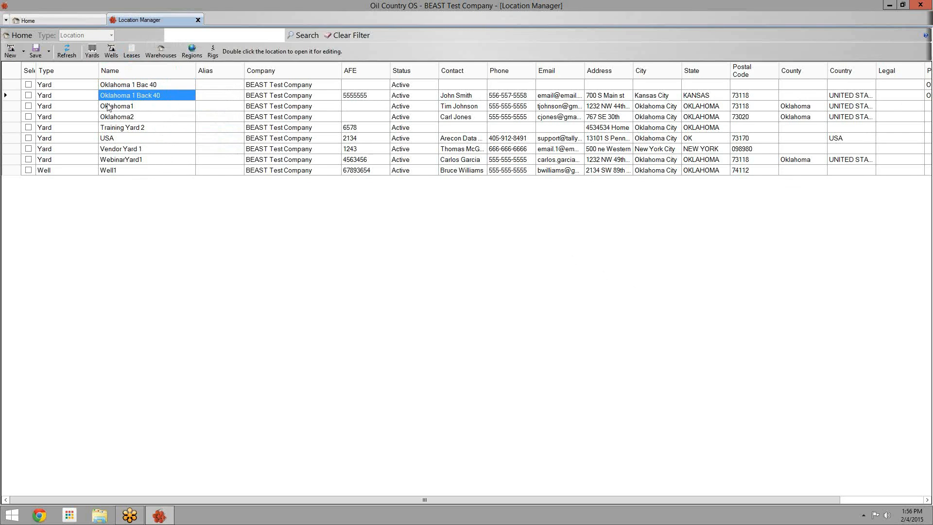
Set up a location merge with Oklahoma 1 Bac 40 as the old location and Oklahoma 1 Back 40 as the new one.
left_click(127, 84)
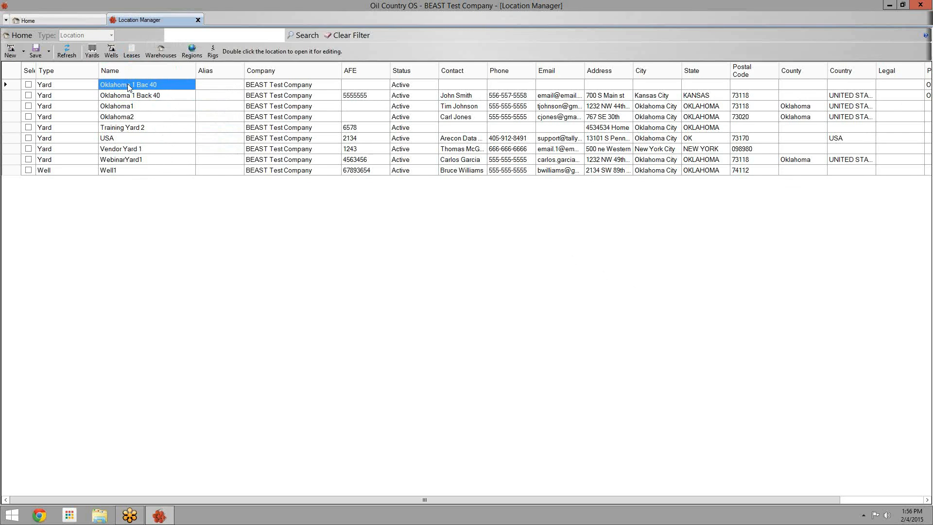
right_click(127, 84)
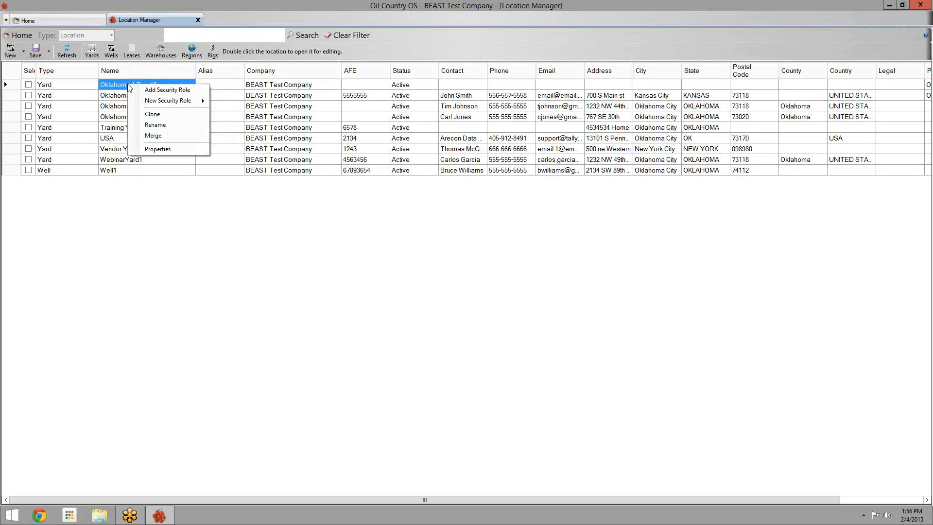
left_click(135, 137)
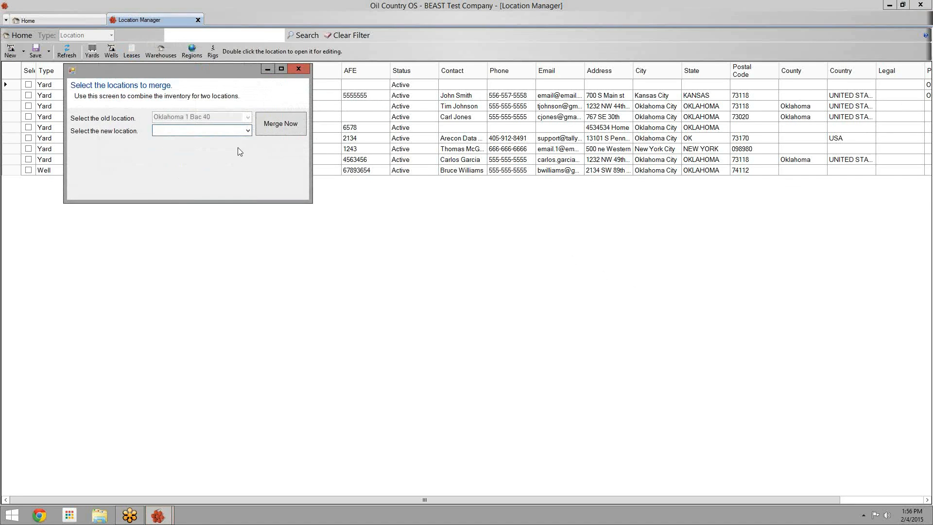
left_click(247, 130)
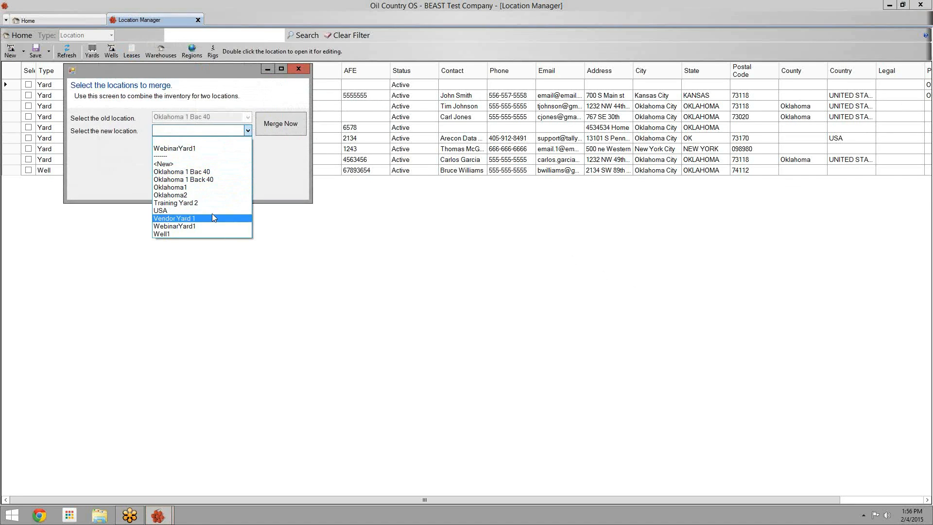
left_click(197, 127)
type("Oklahoma 1 Back 40")
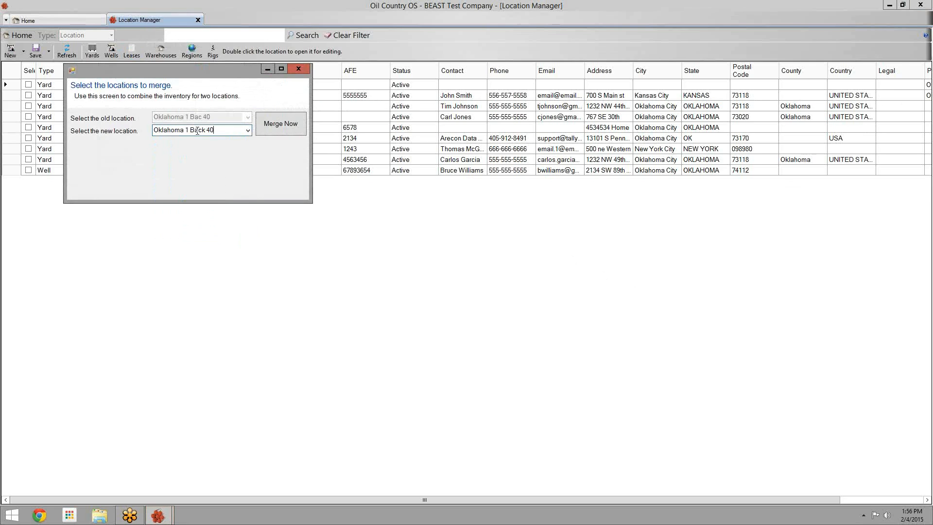
Run the location merge, answer the confirmation question with 34, and refresh the locations list.
left_click(274, 127)
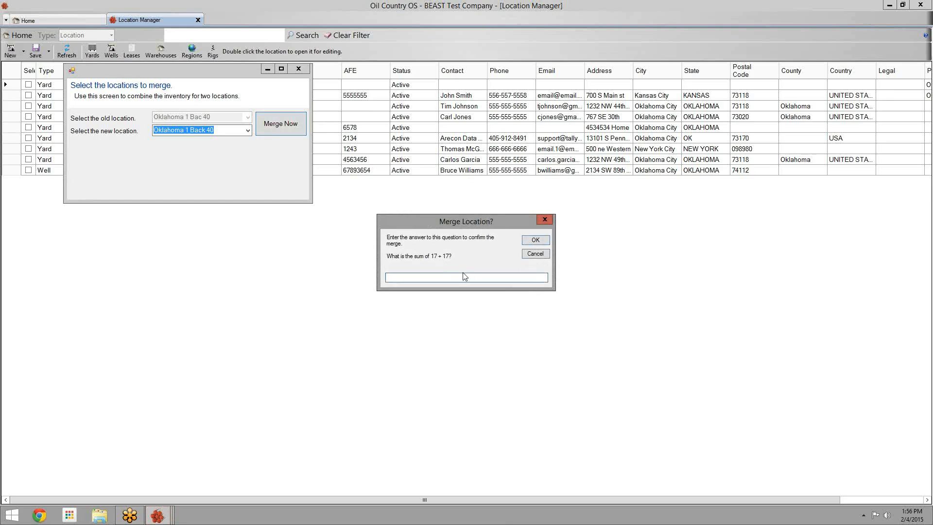
left_click_drag(458, 224, 422, 173)
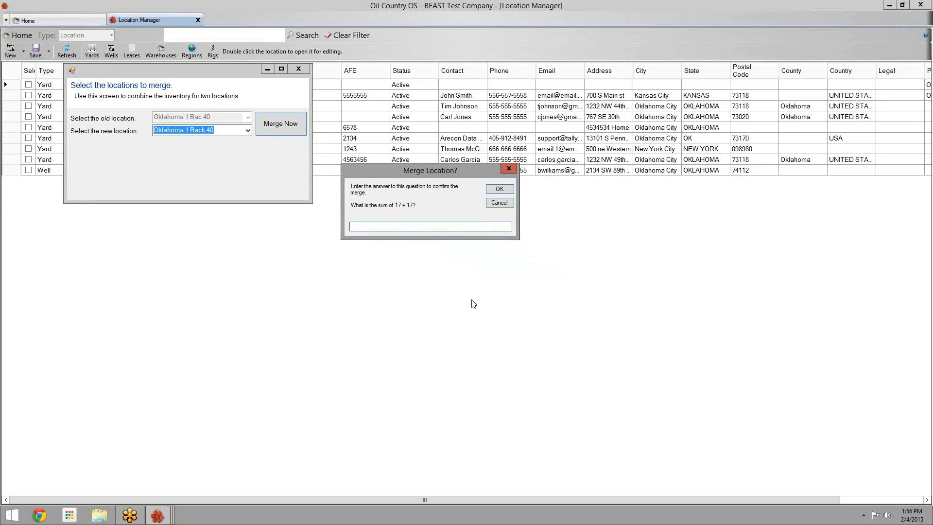
type("34")
left_click(500, 191)
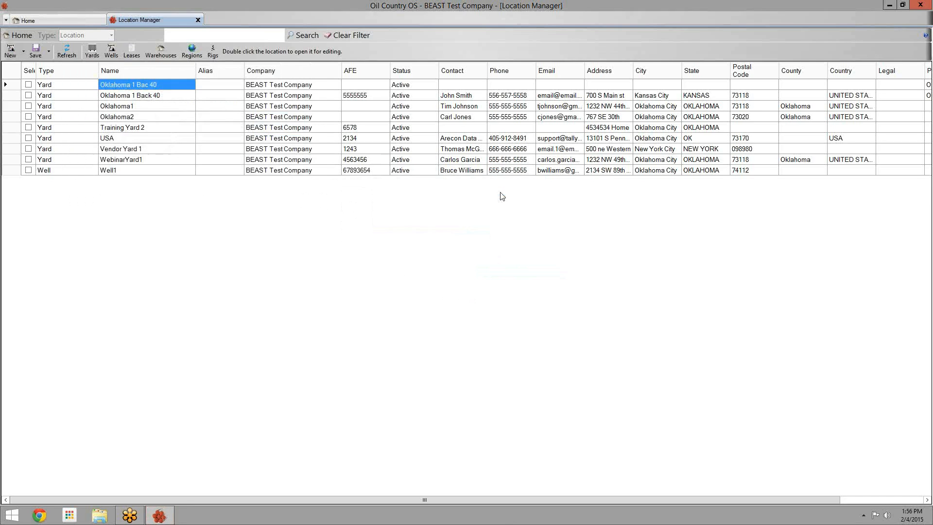
left_click(69, 52)
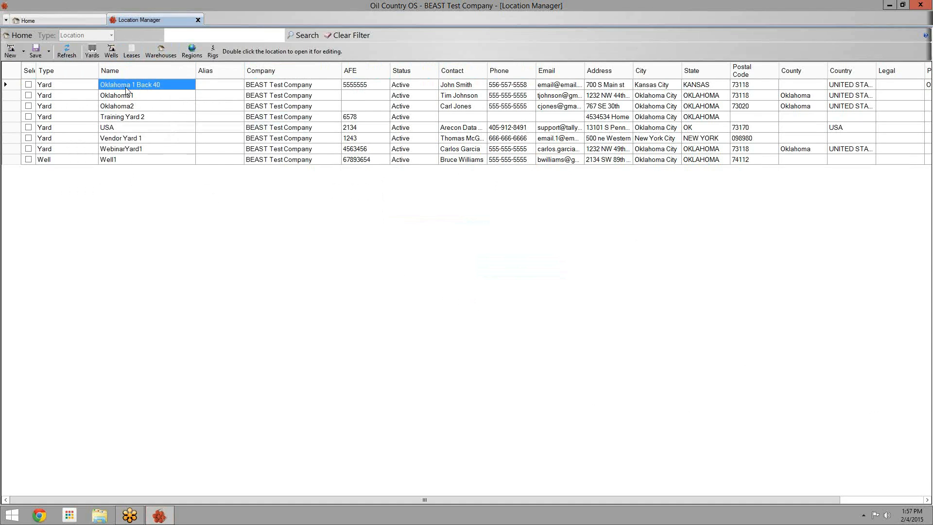
Open the shipping details of Oklahoma 1 Back 40 and try changing its state to OHIO.
double_click(154, 87)
left_click(126, 131)
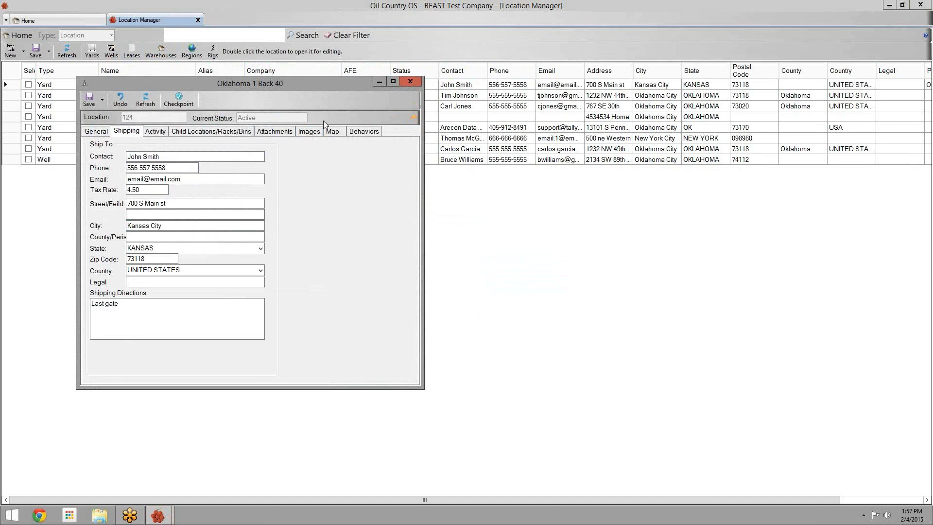
left_click_drag(270, 89, 552, 180)
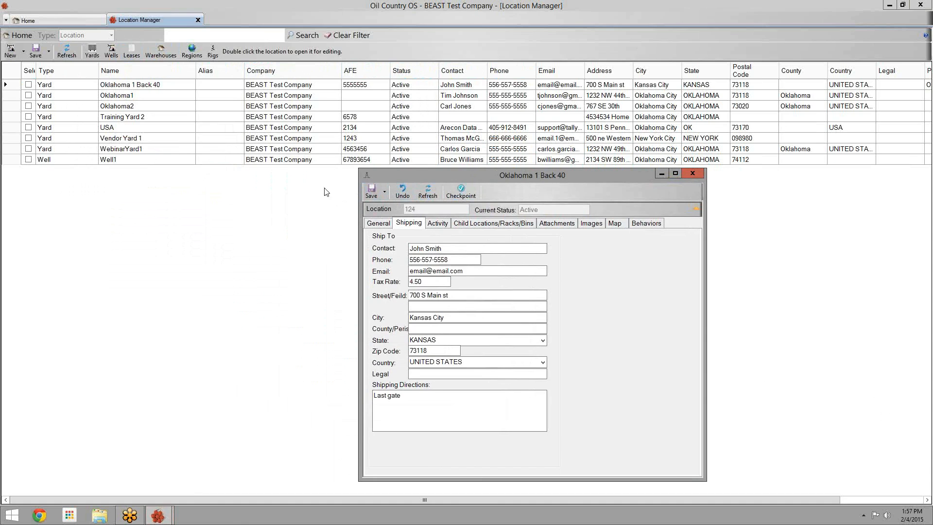
left_click(542, 340)
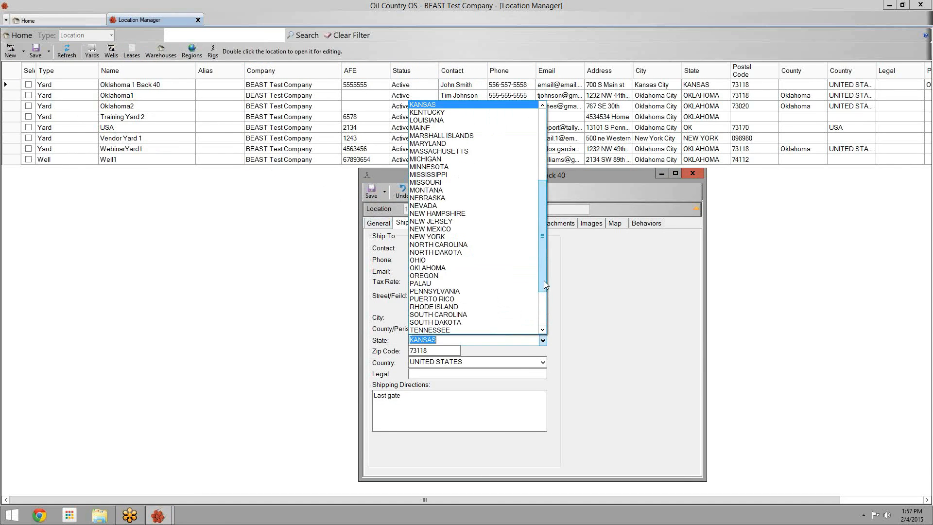
mouse_move(543, 270)
left_mouse_down()
mouse_move(540, 193)
mouse_move(544, 329)
mouse_move(543, 279)
left_mouse_up()
left_click(510, 339)
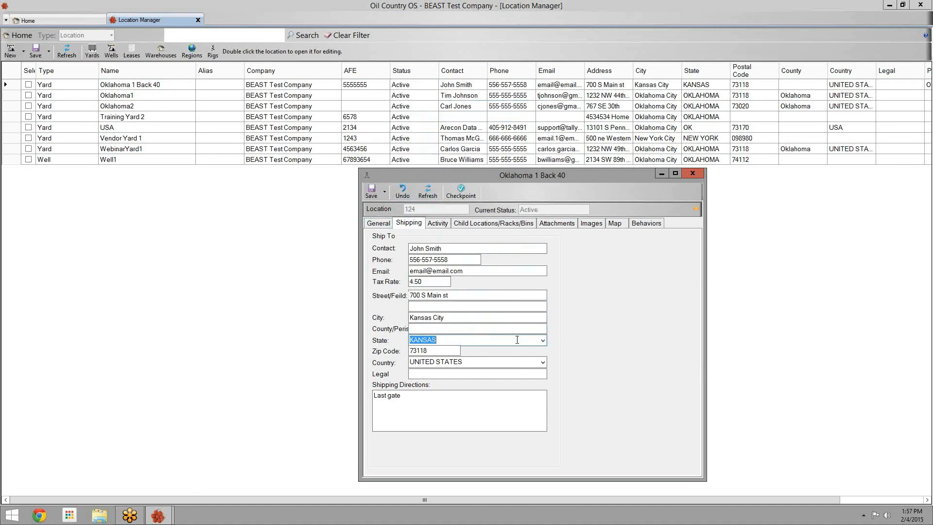
left_click_drag(510, 338, 324, 340)
key("Tab")
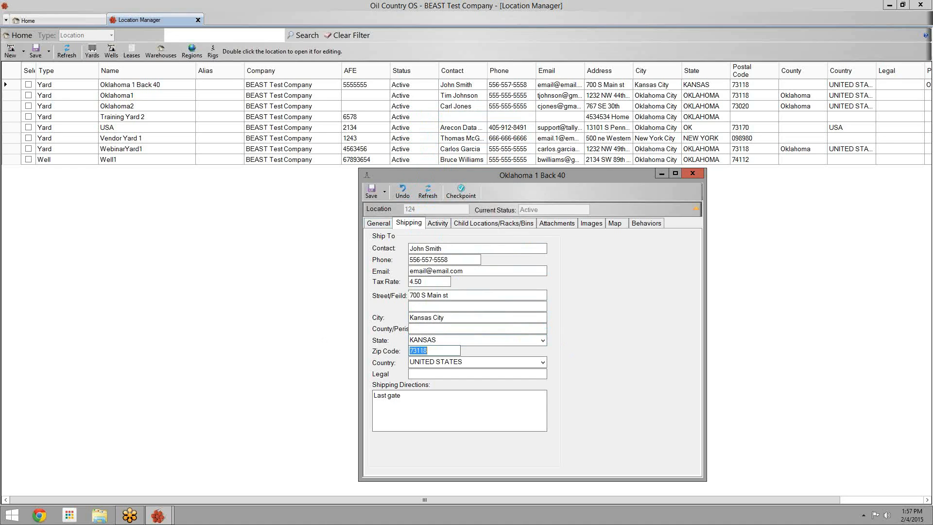
double_click(514, 339)
type("OHIO")
key("Tab")
Review the state and country choices offered in the shipping details of Oklahoma 1 Back 40.
left_click(542, 340)
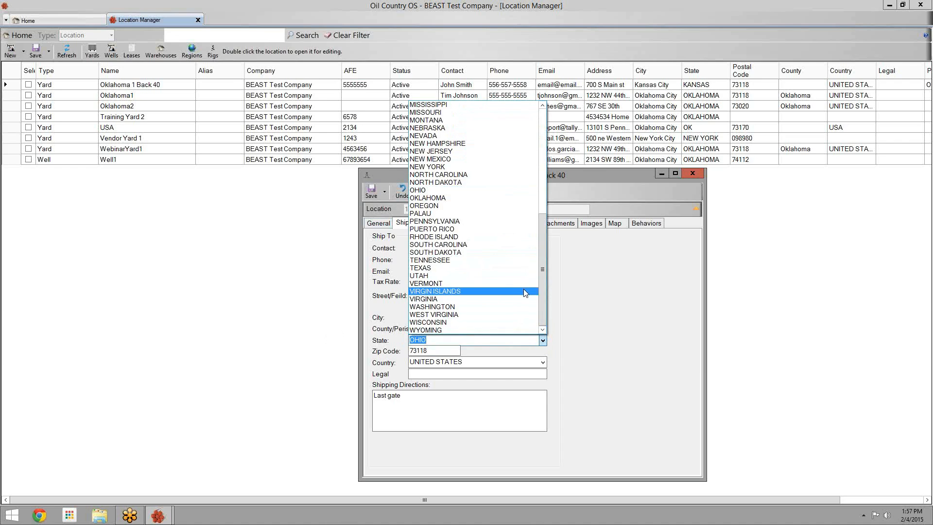
left_click(604, 327)
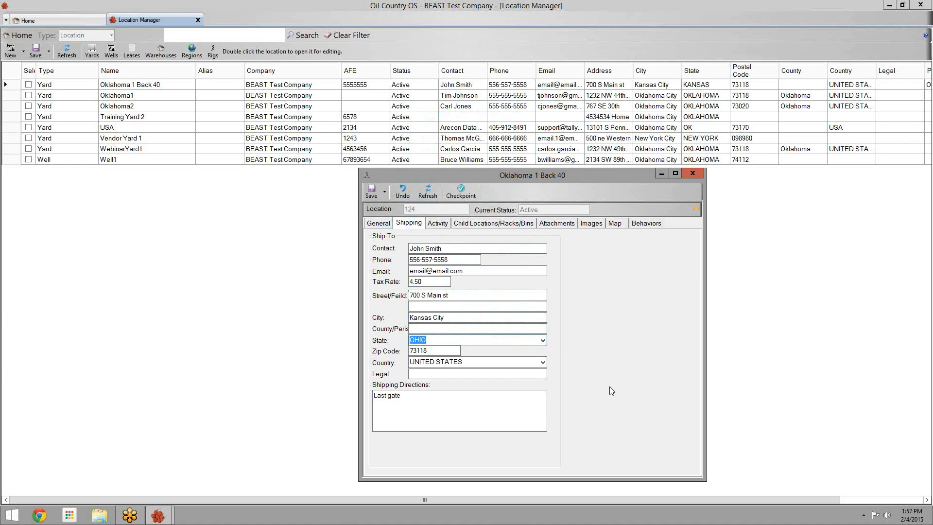
left_click(543, 362)
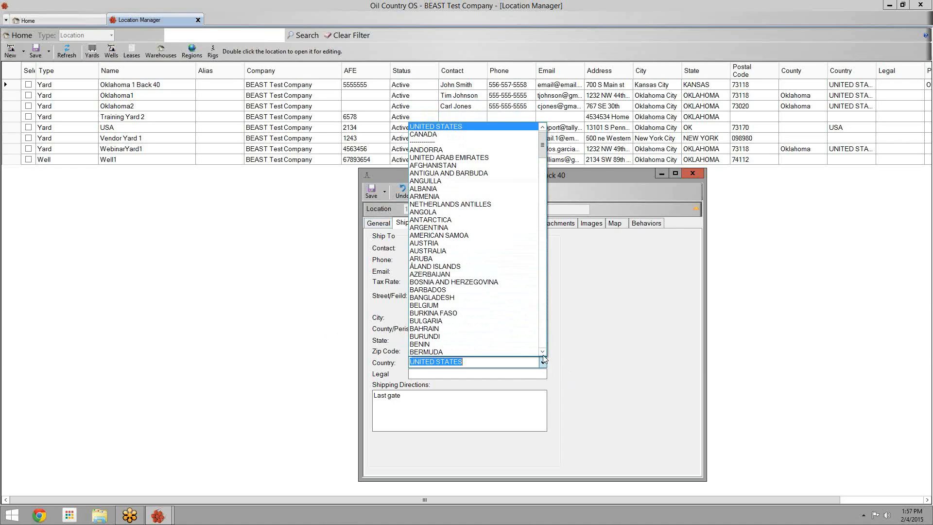
left_click(611, 328)
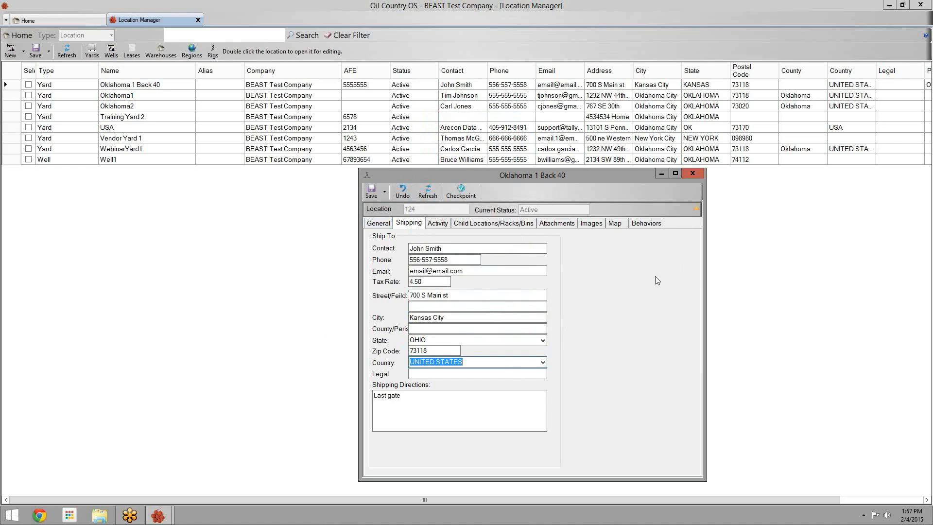
left_click(543, 340)
left_click(700, 151)
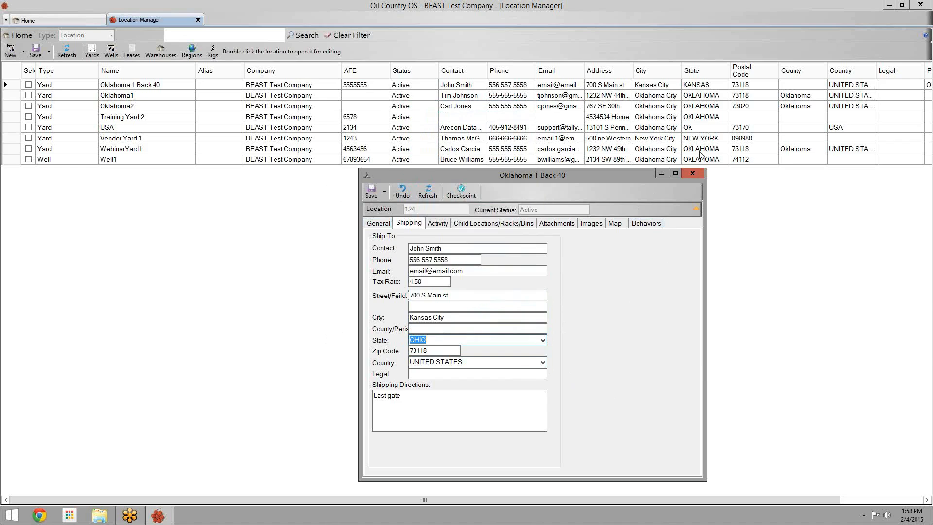
Compare how the state is written for the USA and Training Yard 2 yards in the locations list.
left_click(705, 128)
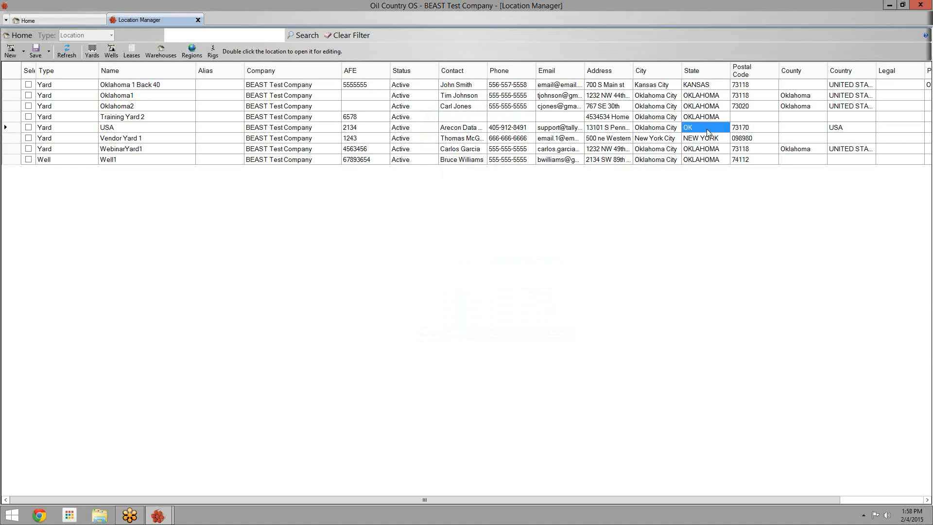
left_click(705, 117)
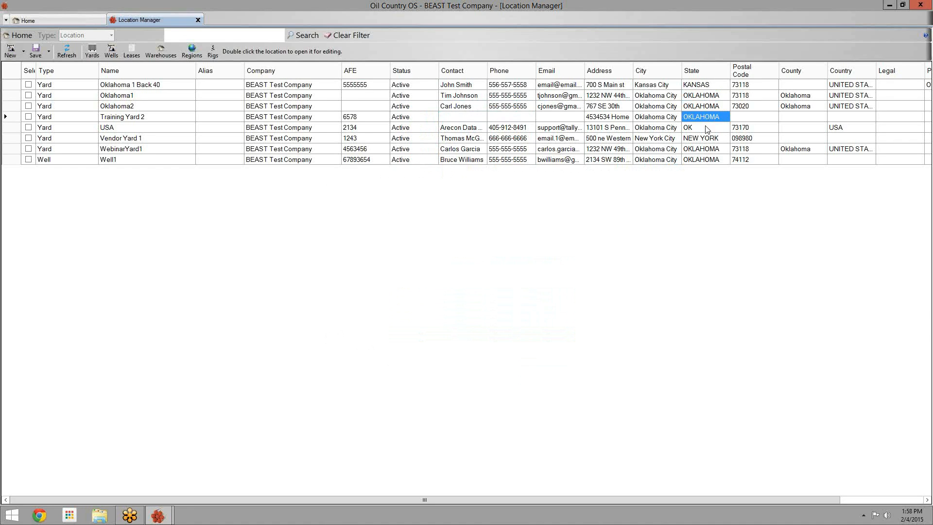
left_click(706, 128)
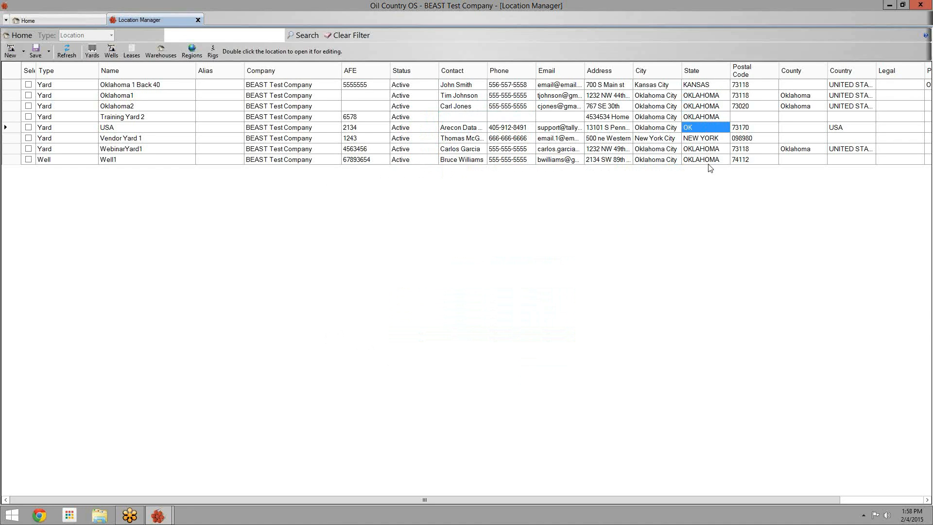
Set the USA yard's state to OKLAHOMA in its shipping details, then save and close the location.
double_click(700, 126)
left_click(154, 145)
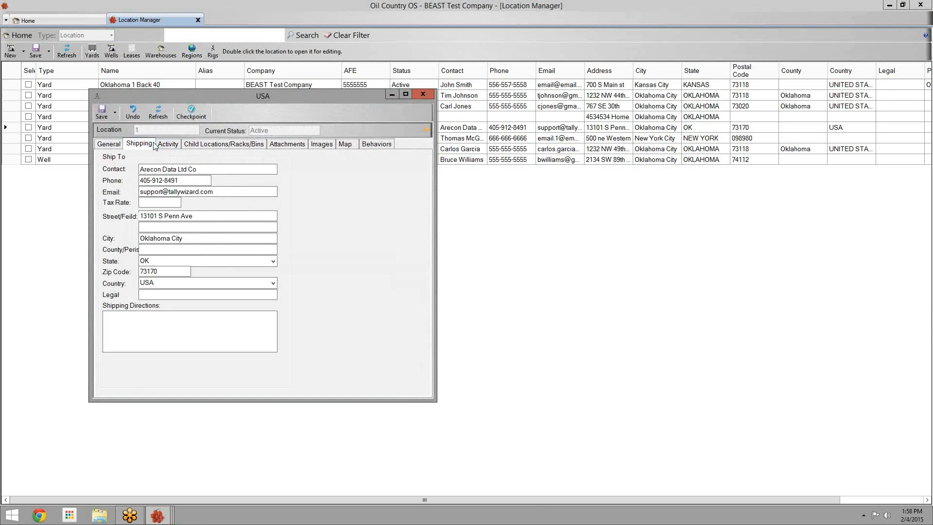
left_click(274, 261)
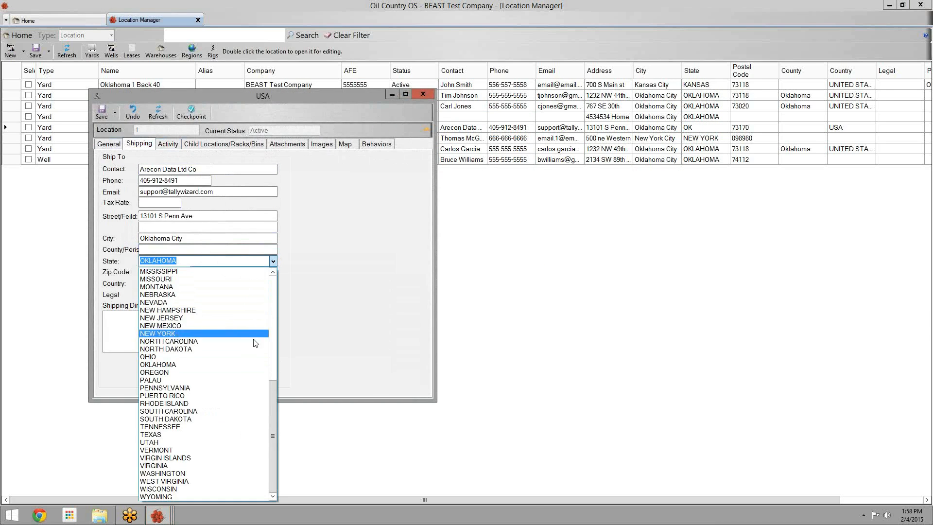
left_click(234, 364)
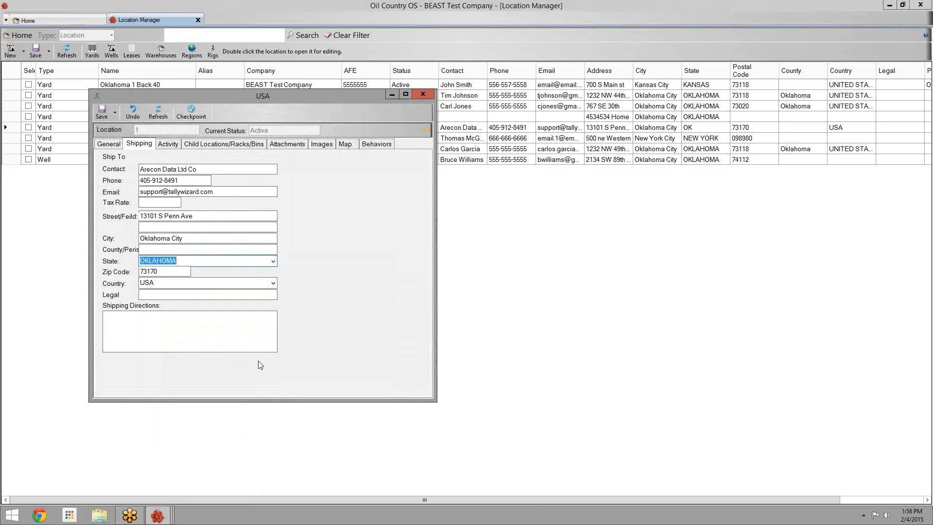
left_click(100, 113)
left_click(422, 93)
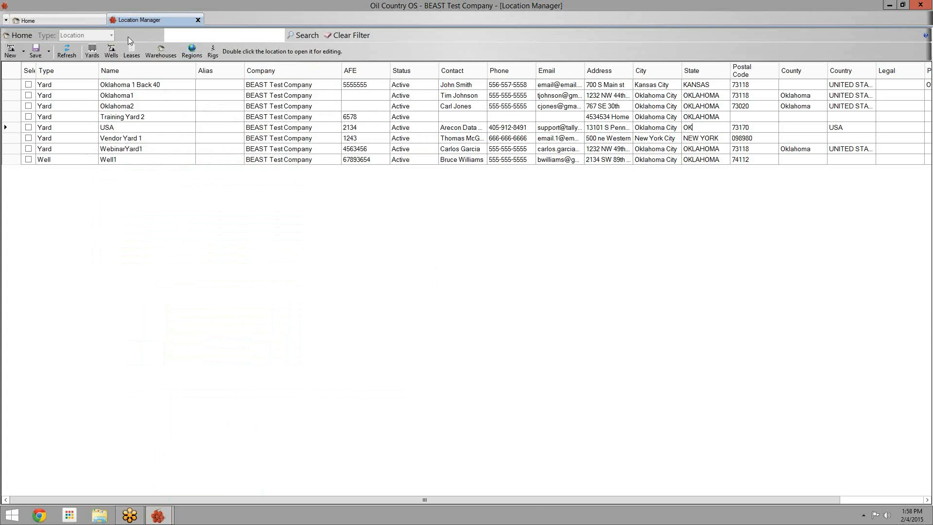
Refresh the locations list and check the USA yard's state against Training Yard 2's.
left_click(66, 50)
left_click(708, 119)
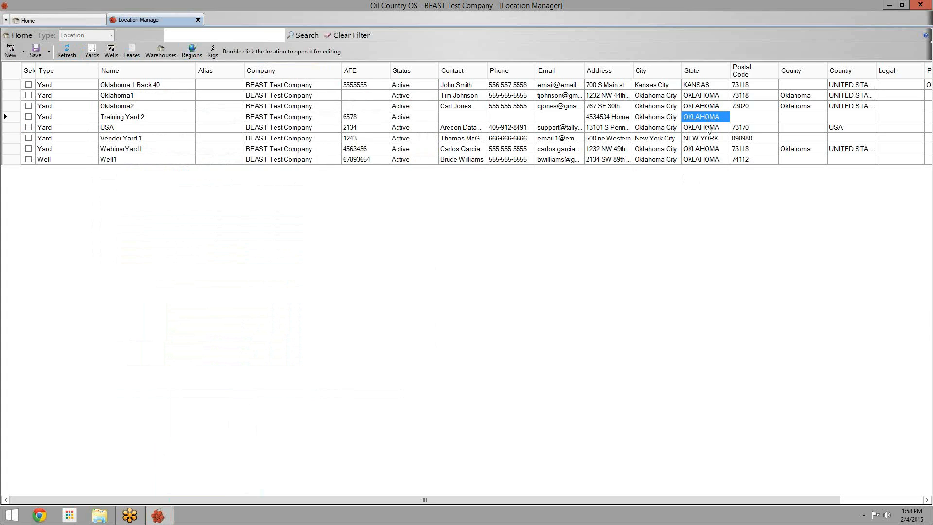
left_click(708, 129)
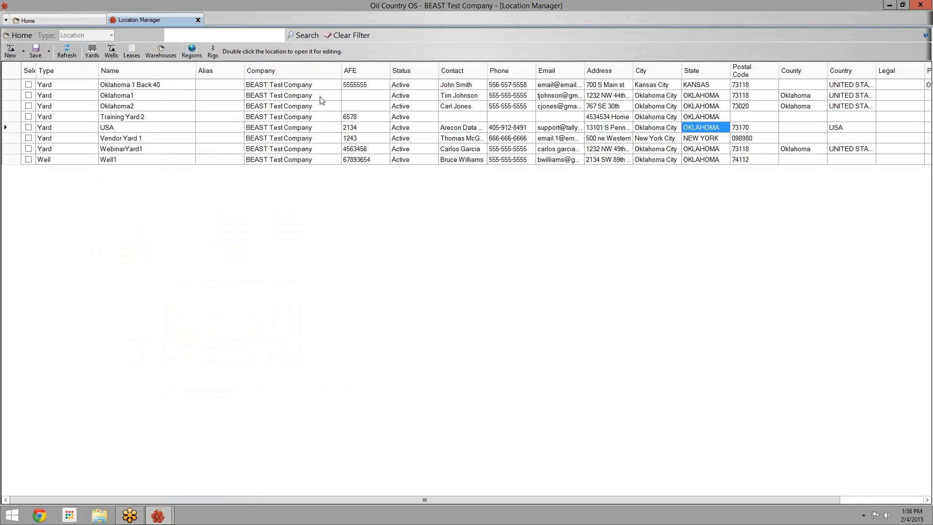
Close the locations list, open the companies list and examine the Common Carrier, UIMap and Joe Bob Trucking entries.
left_click(198, 20)
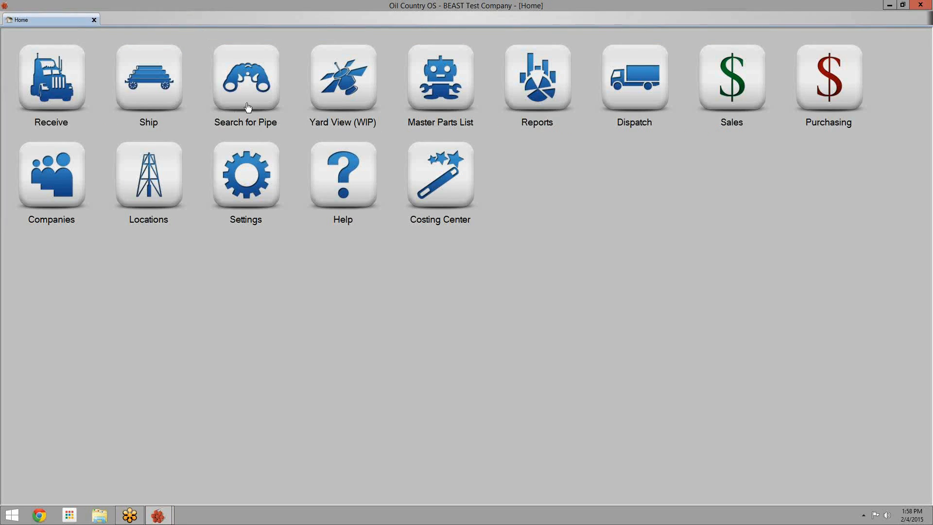
left_click(80, 189)
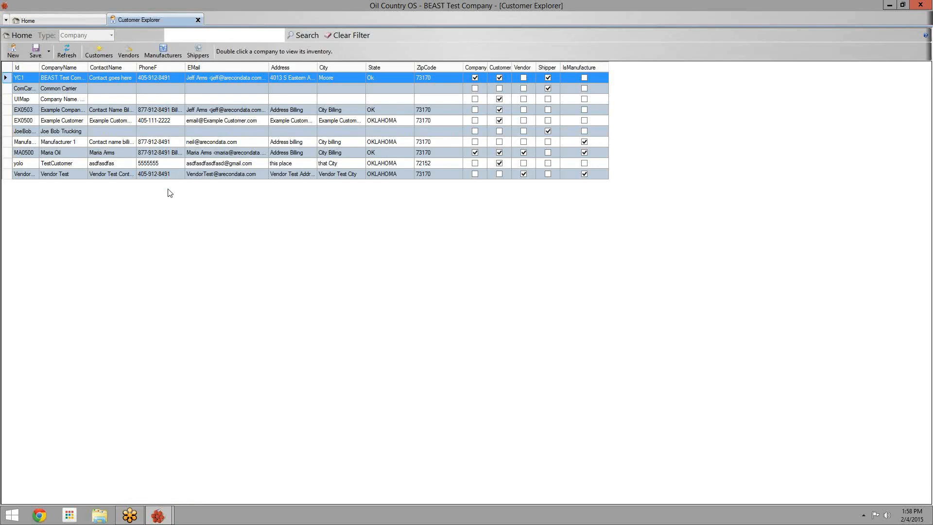
left_click(98, 100)
left_click(106, 91)
left_click(136, 131)
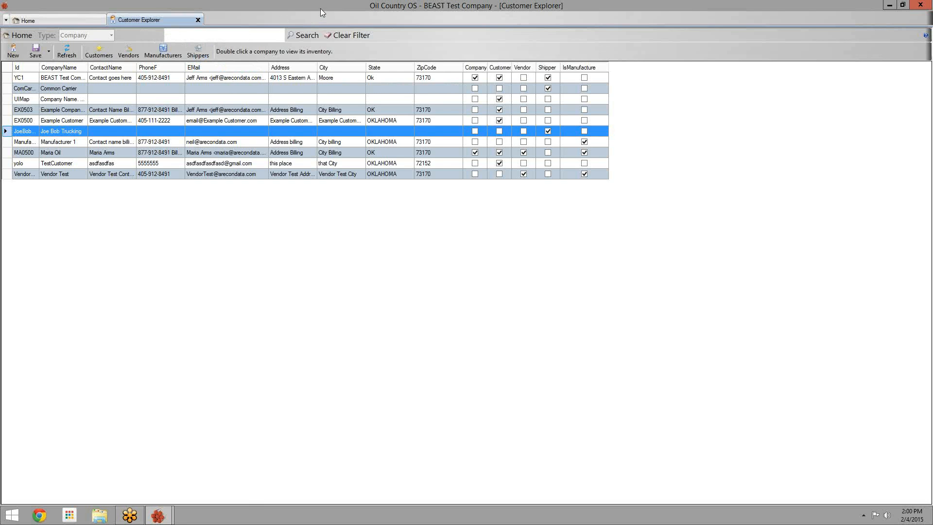
Close the companies list, open the pipe search and run it without filters to look over the pipe inventory.
left_click_drag(340, 9, 321, 0)
left_click(198, 21)
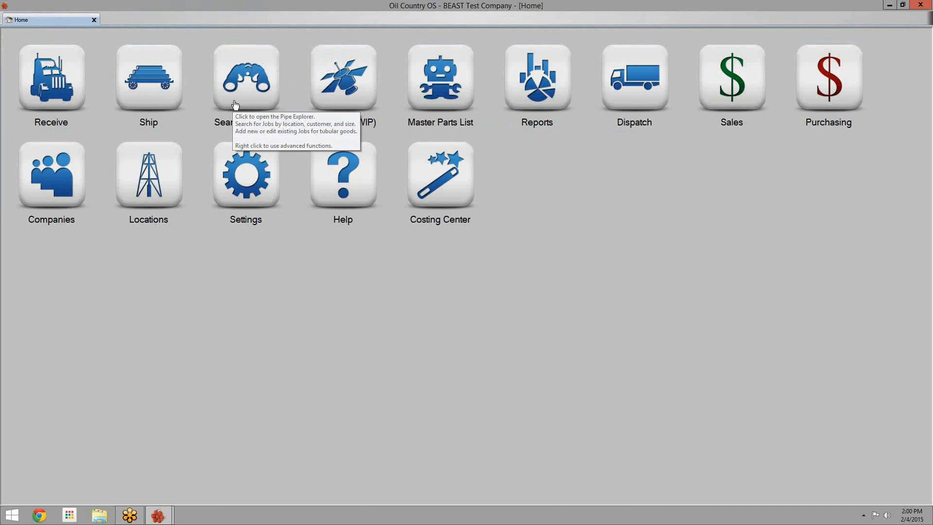
left_click(253, 110)
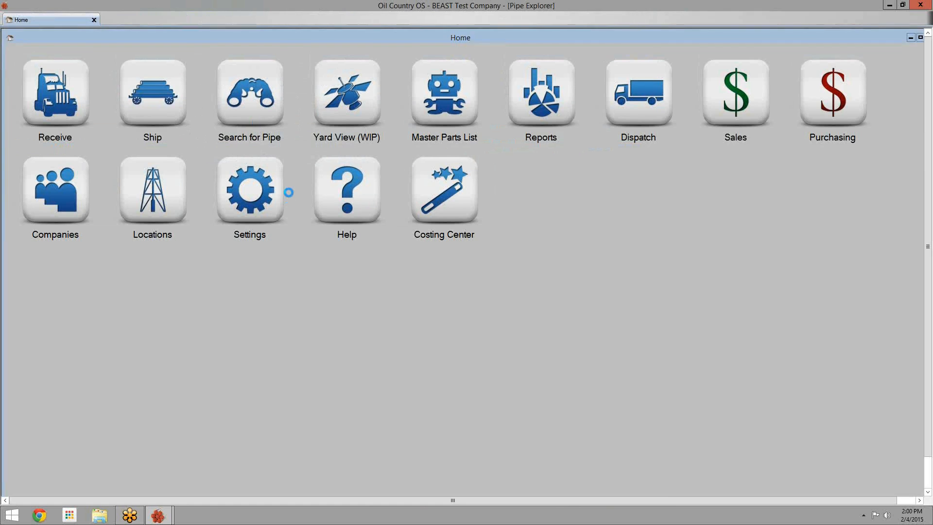
left_click(423, 133)
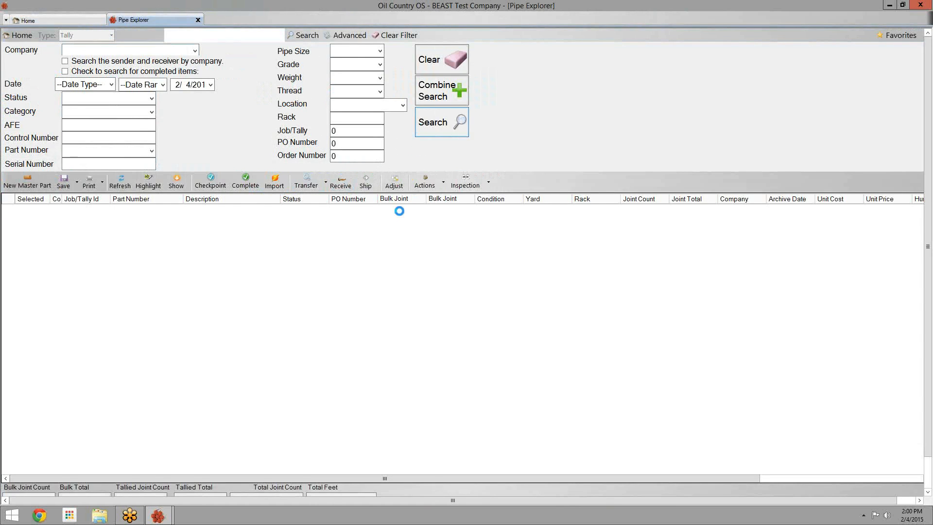
left_click(264, 261)
left_click(191, 273)
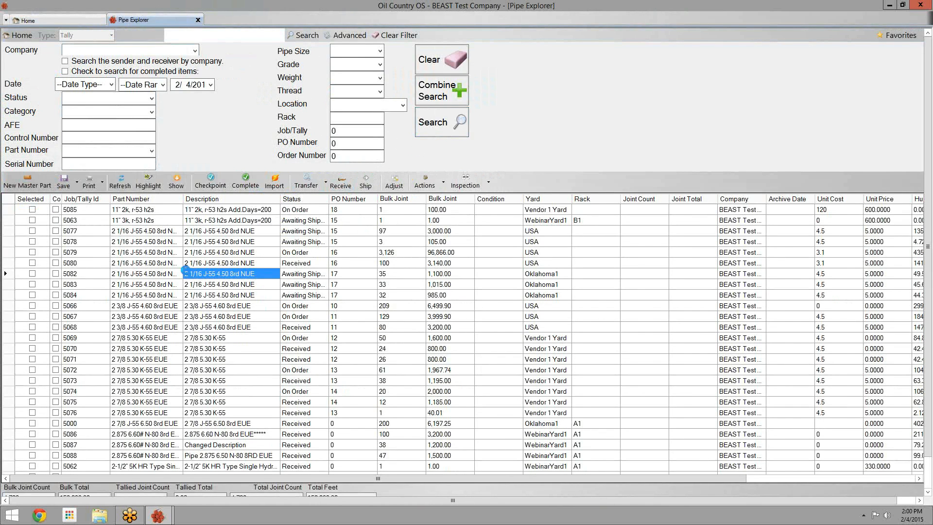
Open job 5082 from the pipe results and choose rack A1 at Oklahoma1 as its new checkpoint location.
double_click(191, 272)
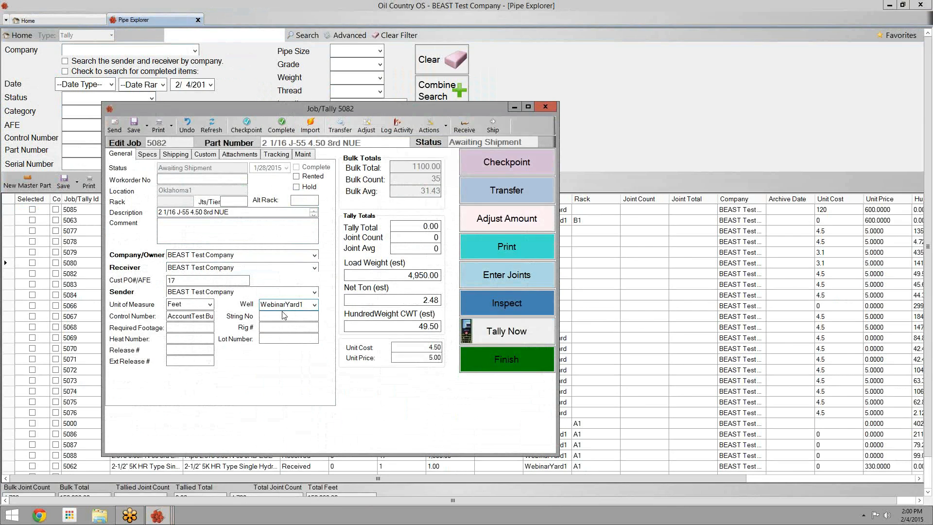
left_click(348, 131)
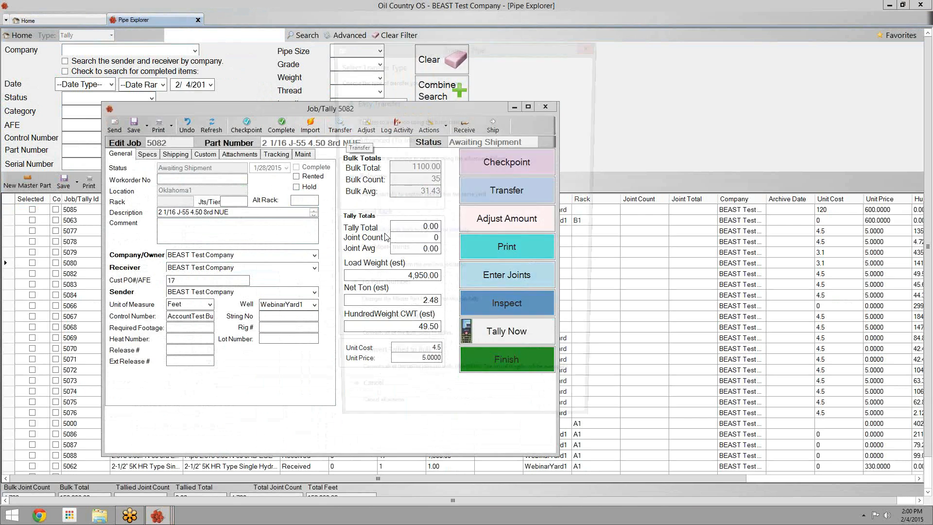
left_click(377, 190)
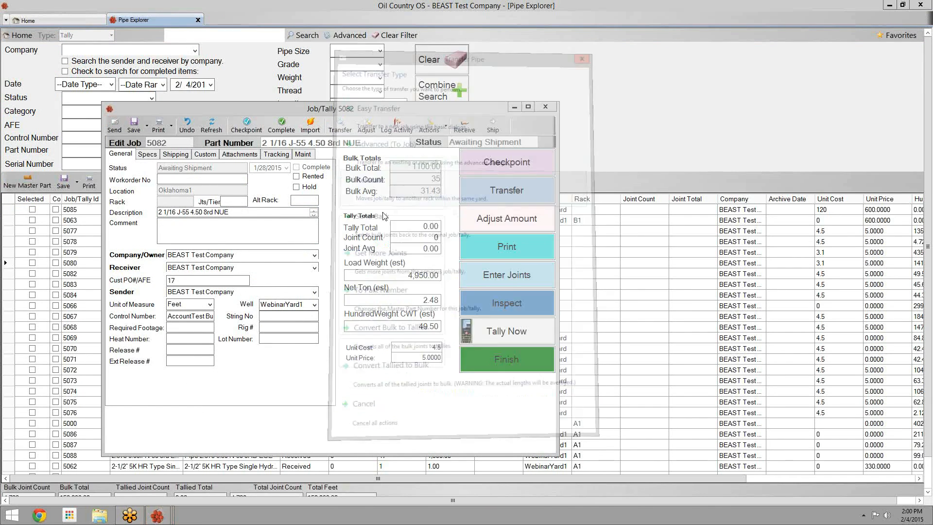
left_click(488, 270)
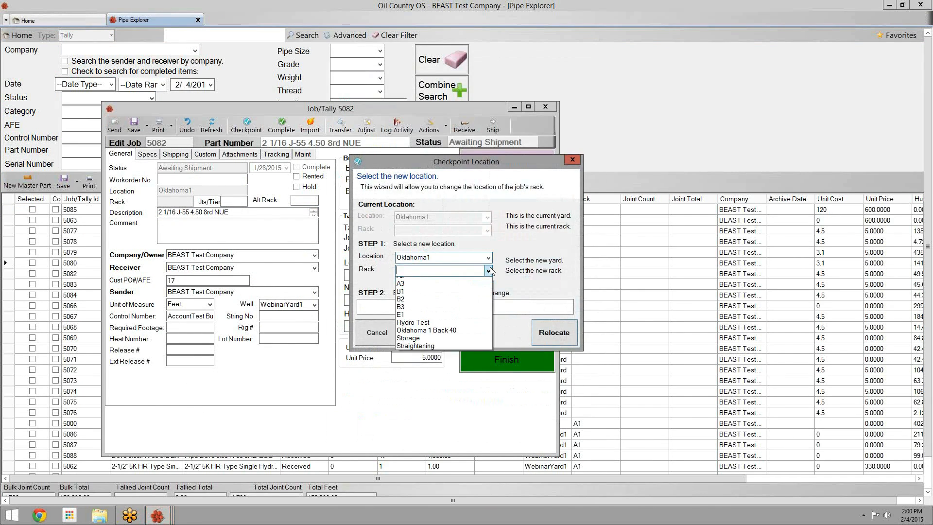
left_click(473, 282)
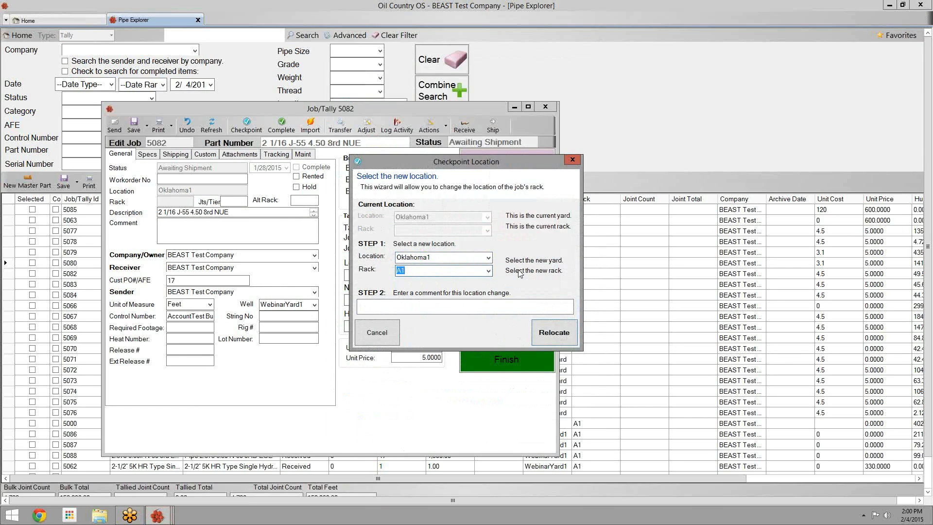
left_click(488, 273)
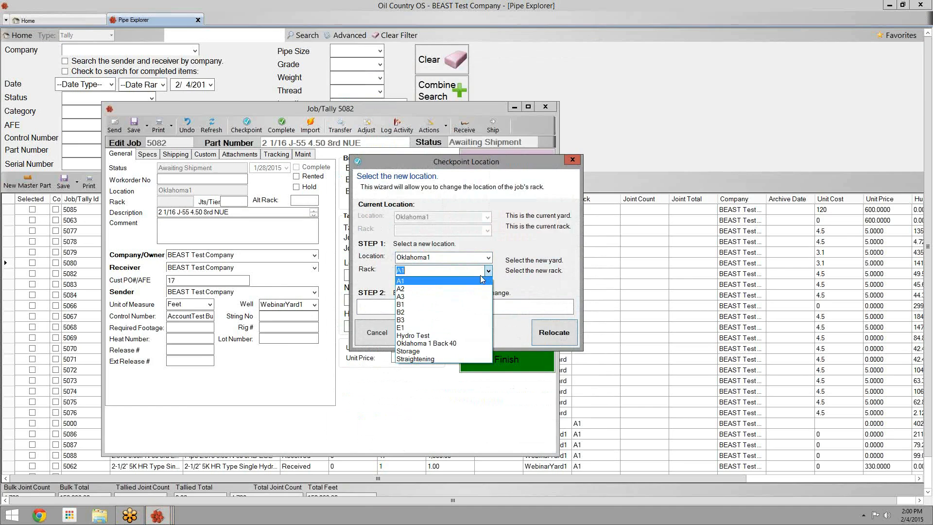
left_click(473, 280)
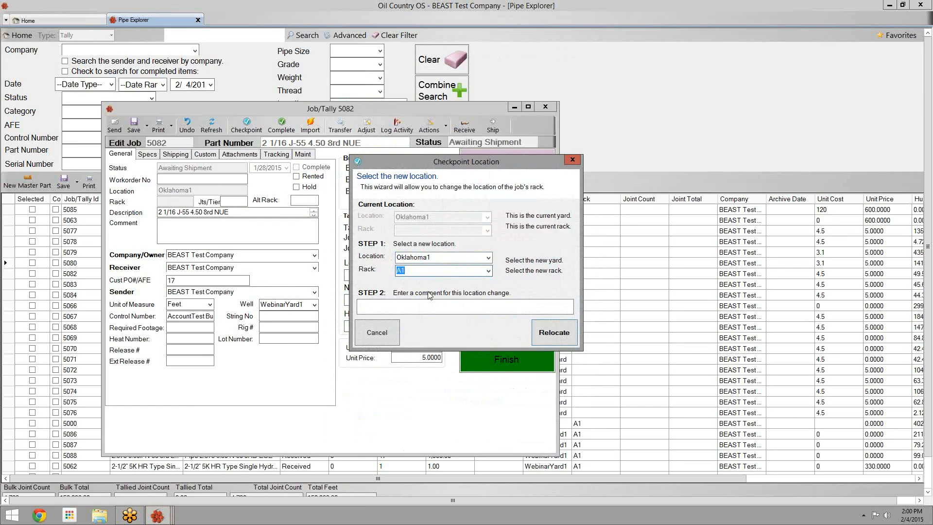
Enter the comment "Relocate due to location merge (audit", relocate the pipe and close the job.
left_click(494, 309)
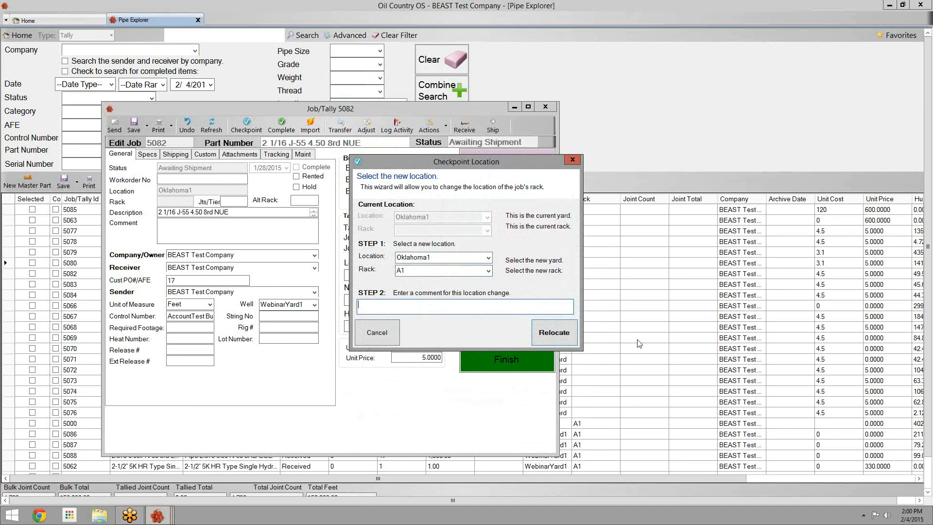
type("Relocate due to location merge (audit")
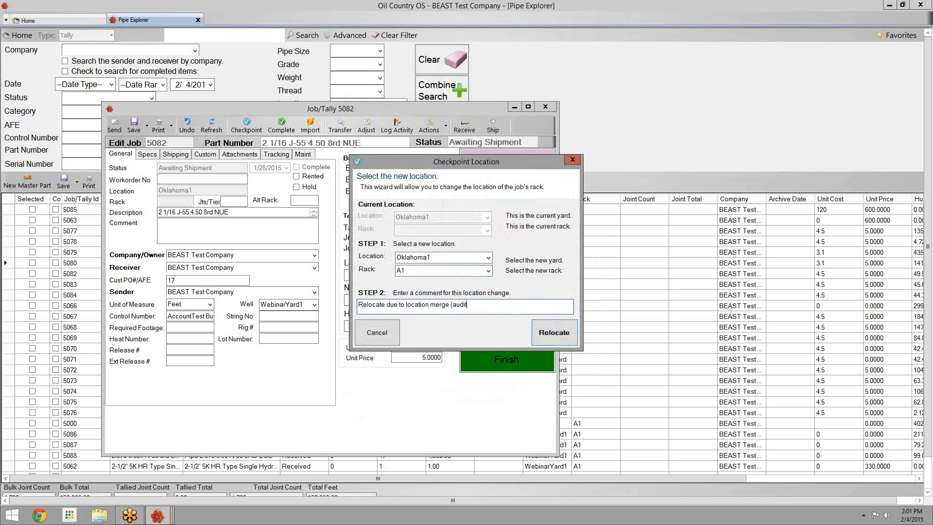
left_click(563, 338)
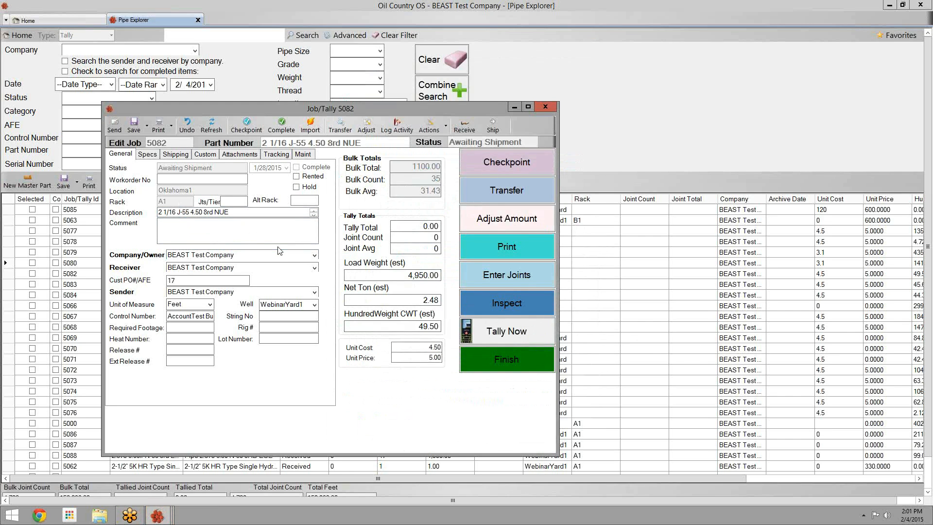
left_click(553, 106)
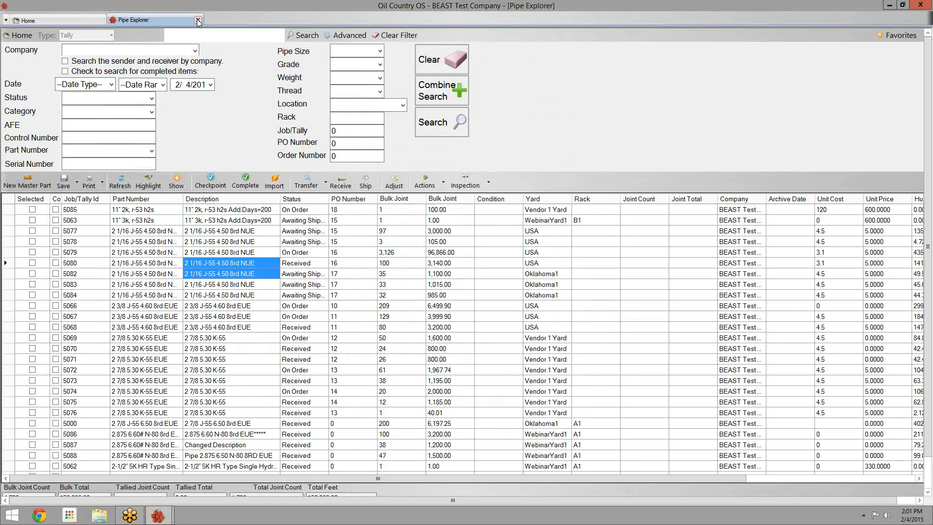
Close the pipe search, open the companies list and examine Joe Bob Trucking's general and billing details without changing them.
left_click(198, 20)
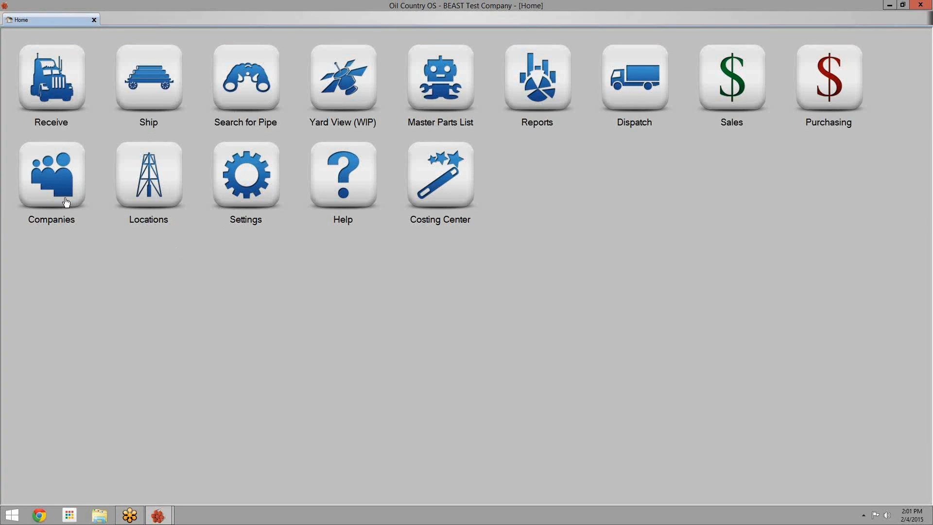
left_click(82, 191)
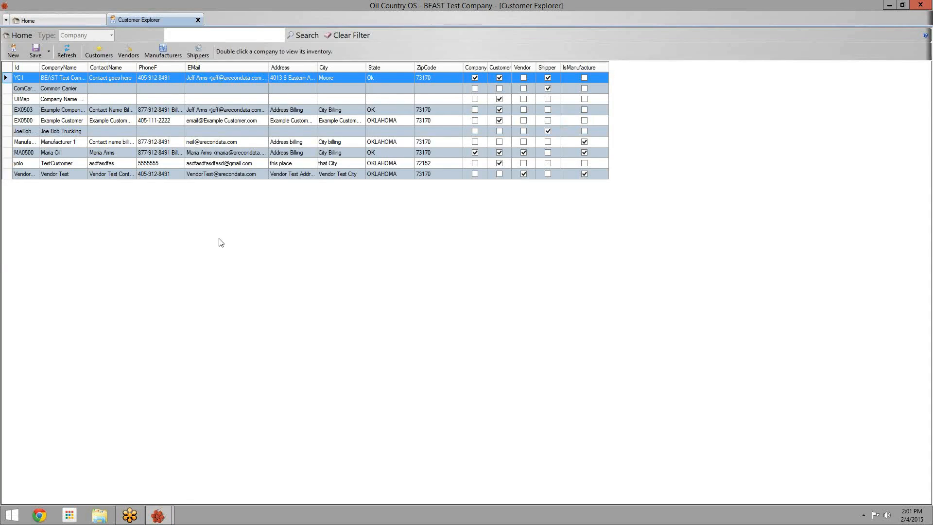
left_click(151, 99)
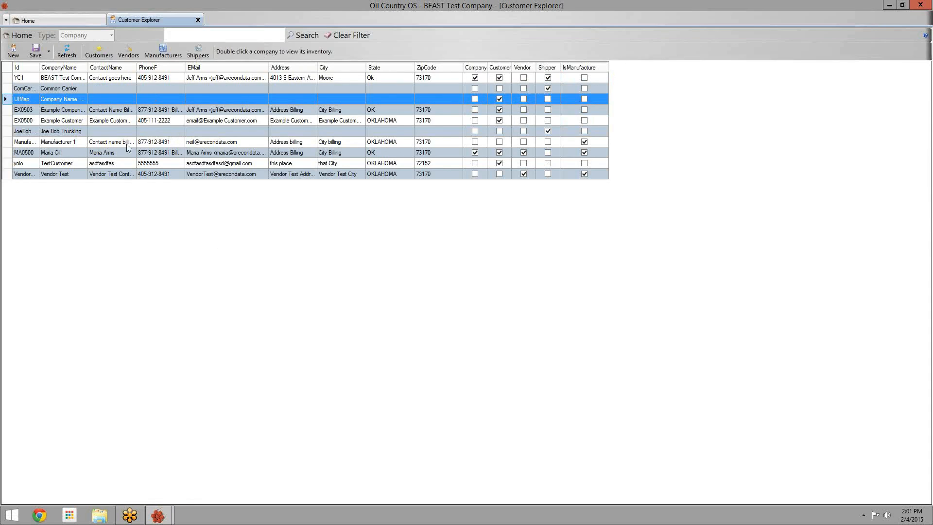
left_click(70, 132)
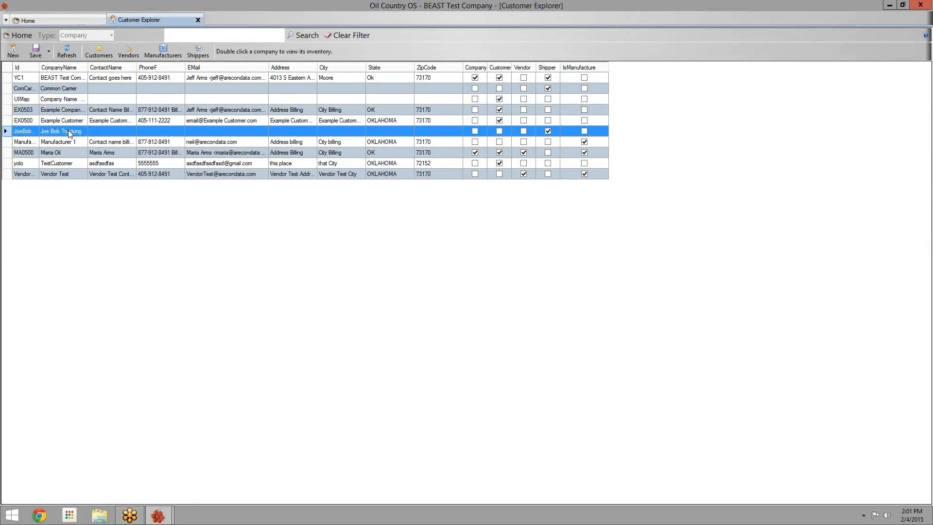
double_click(70, 132)
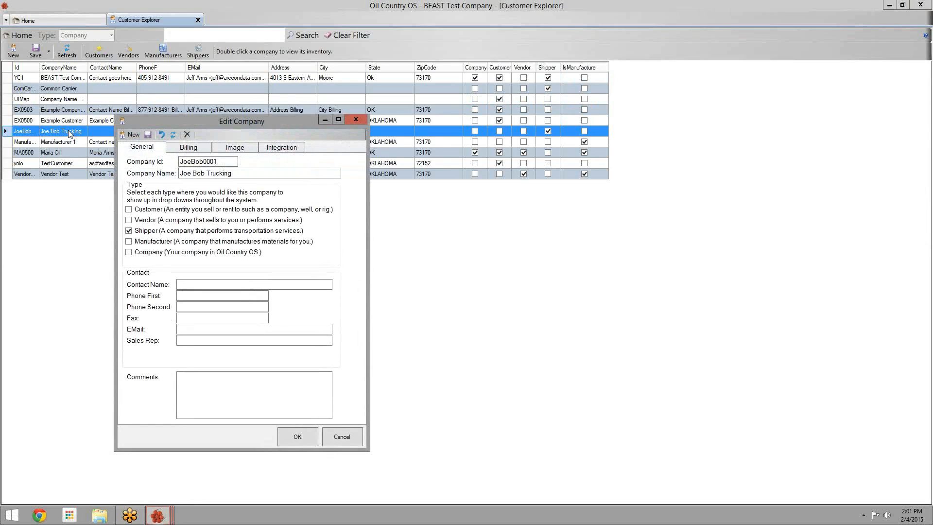
left_click(175, 148)
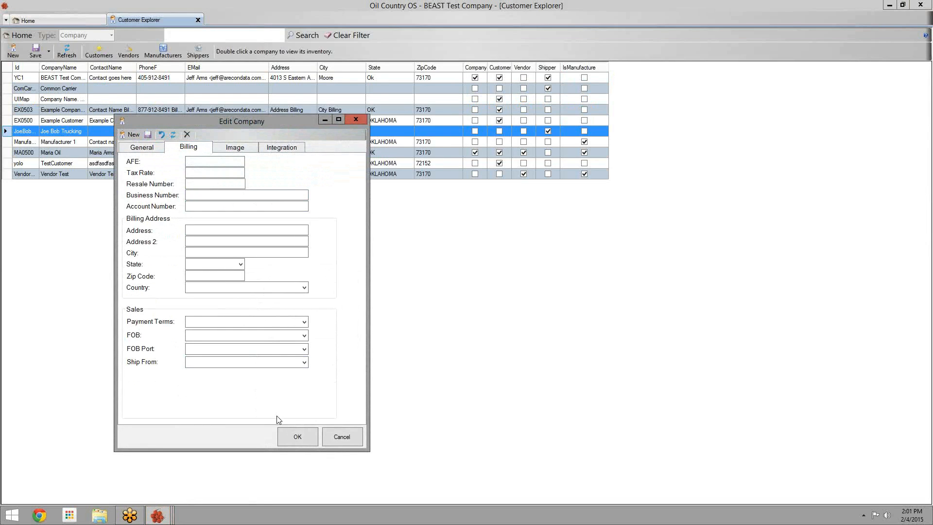
left_click(142, 148)
left_click(342, 436)
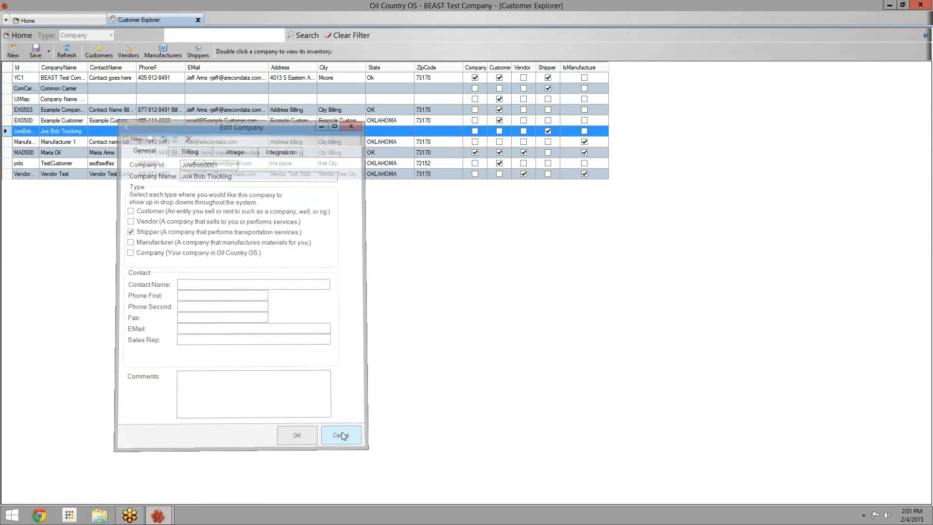
Close the companies list and open the Merge Companies utility in the Admin Console.
left_click(199, 20)
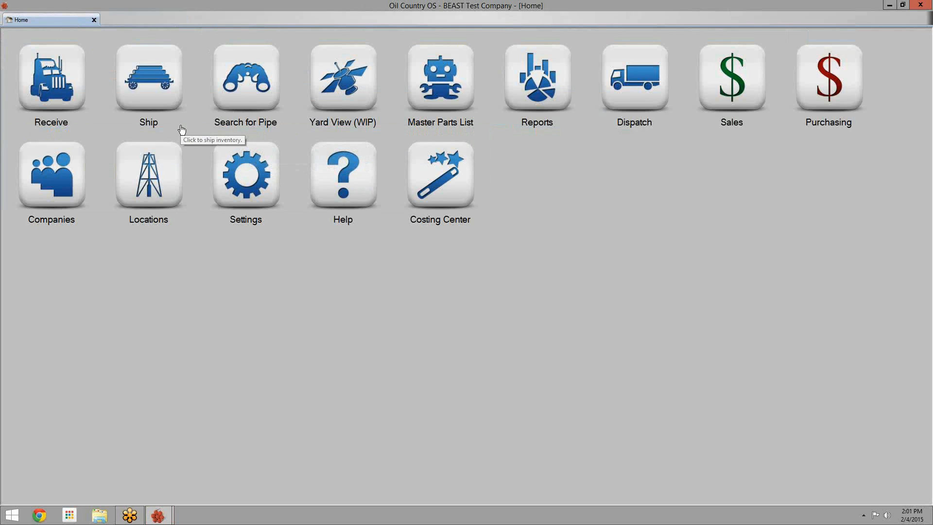
left_click(226, 182)
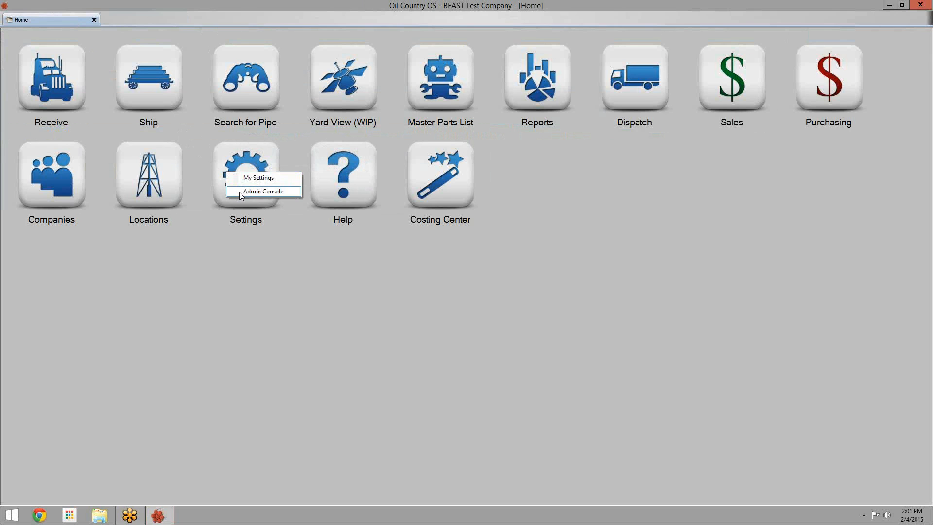
left_click(240, 192)
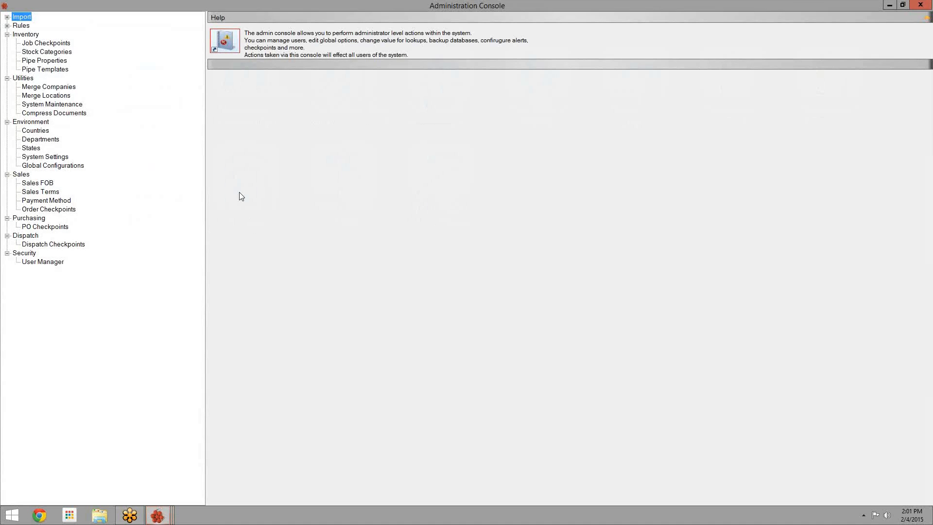
left_click(8, 26)
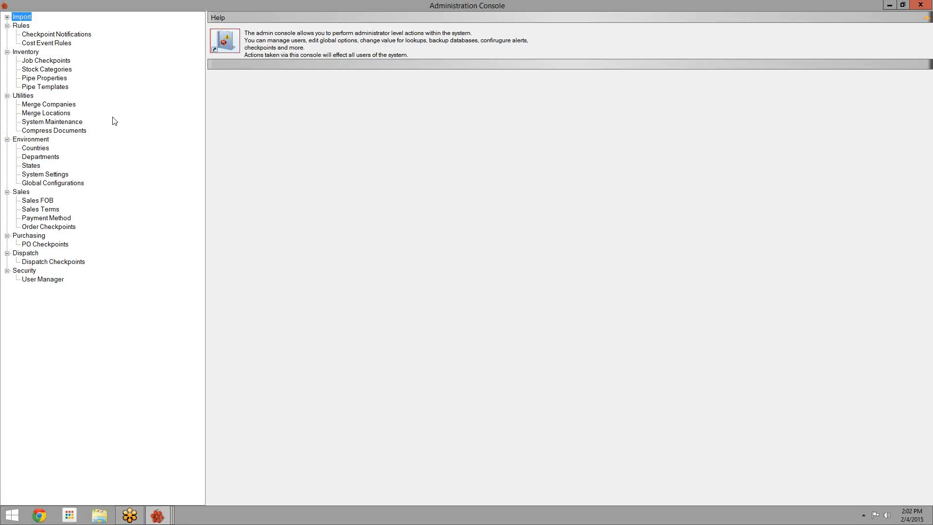
left_click(54, 106)
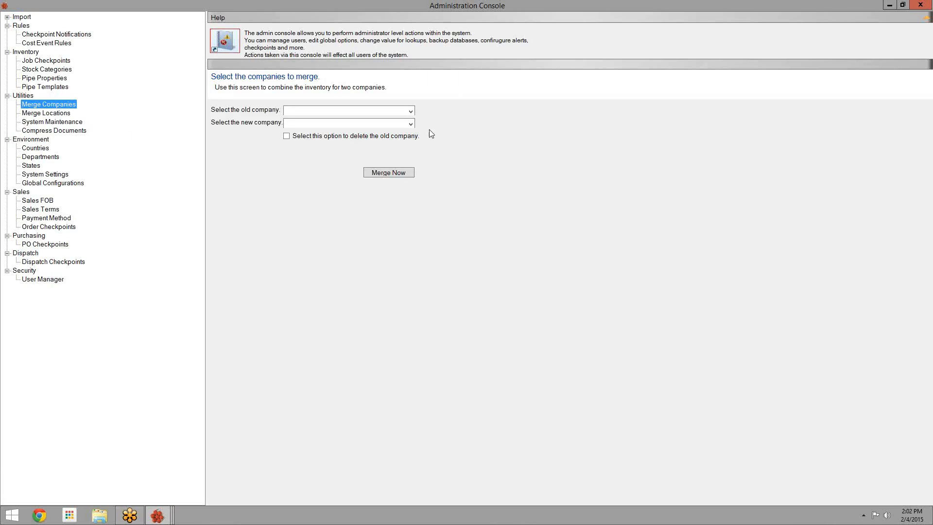
Set up the merge with Example Company 2 as the old company, Example Customer as the new one, and deletion of the old company enabled.
left_click(410, 112)
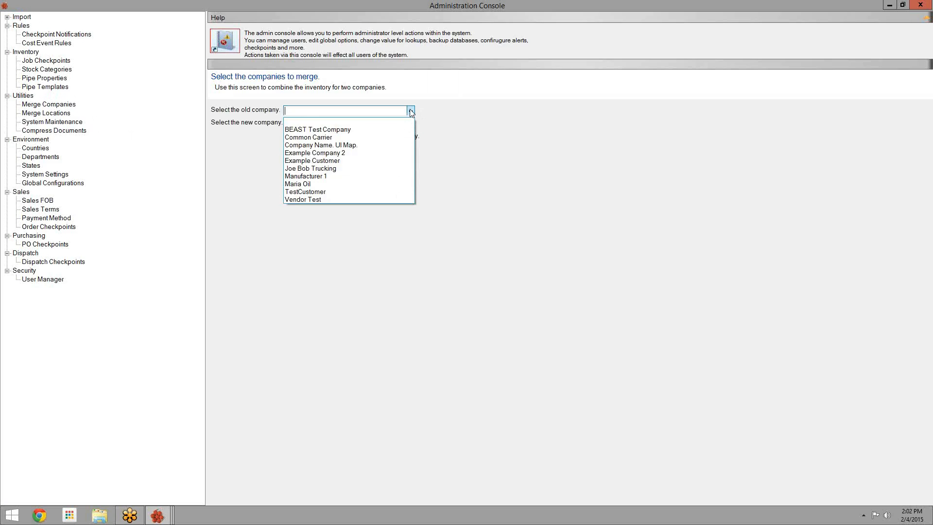
left_click(410, 111)
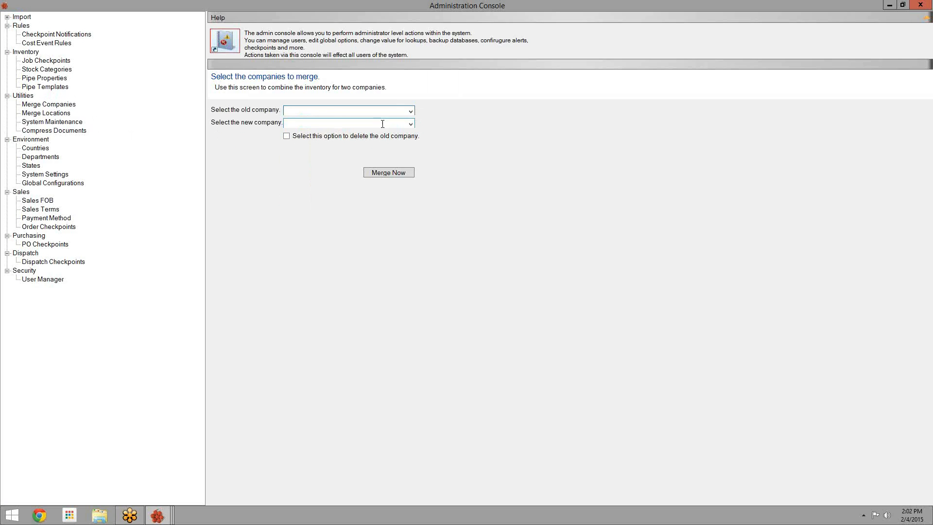
left_click(411, 111)
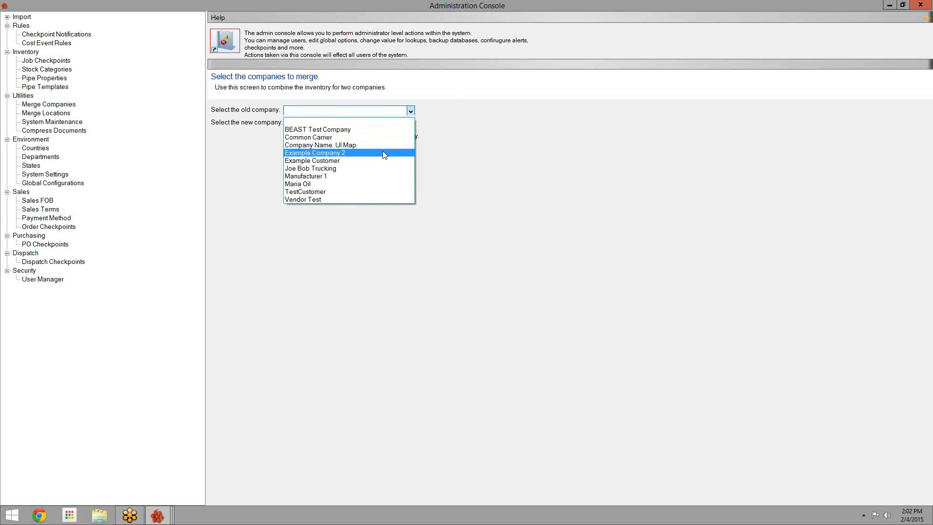
left_click(385, 154)
left_click(410, 123)
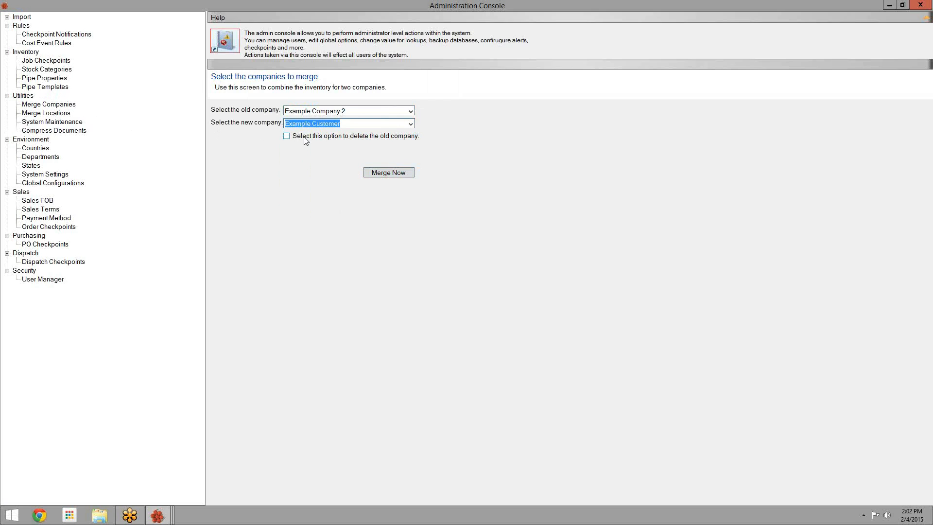
left_click(319, 142)
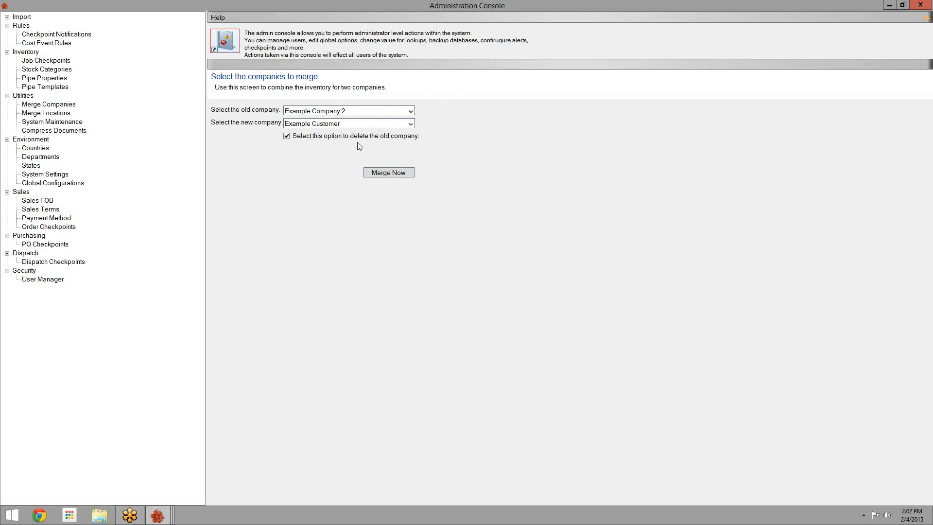
left_click(355, 111)
left_click(286, 124)
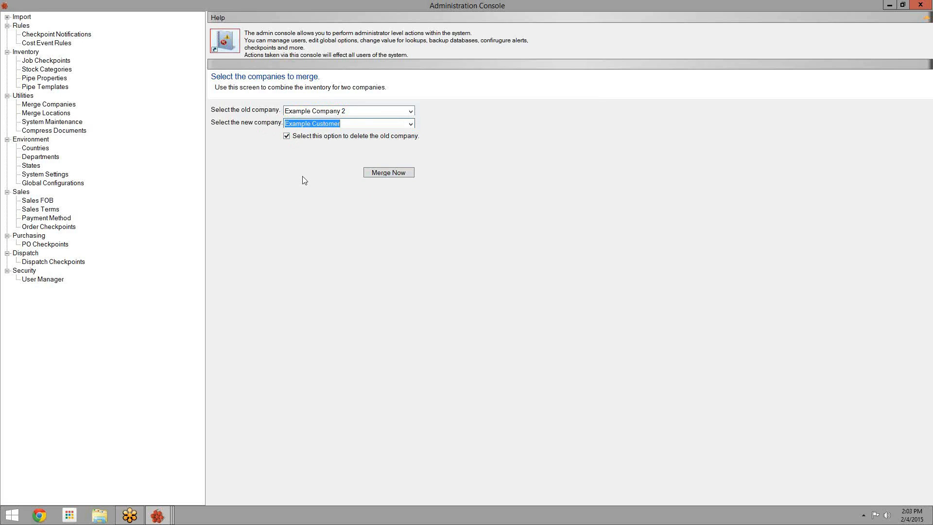
Run the company merge, answering the confirmation question with 26, and dismiss the completion notice.
left_click(376, 176)
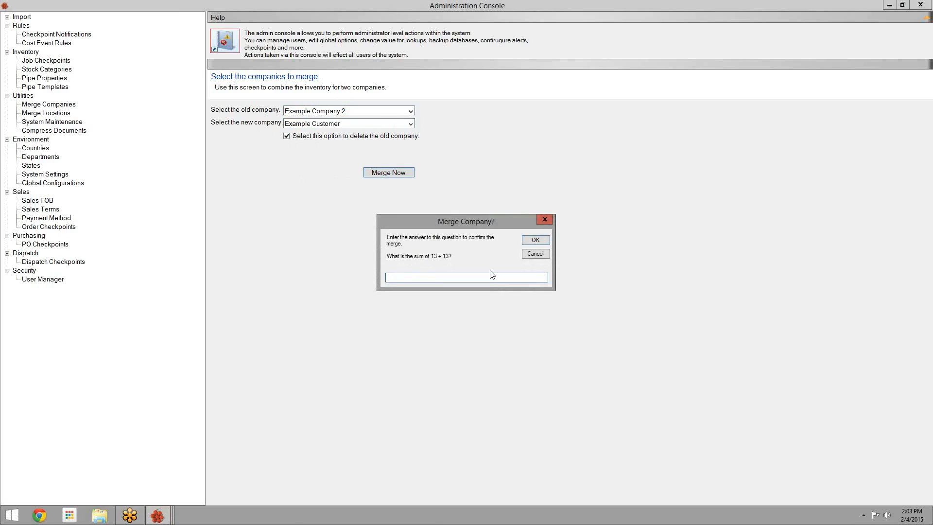
type("26")
left_click(535, 241)
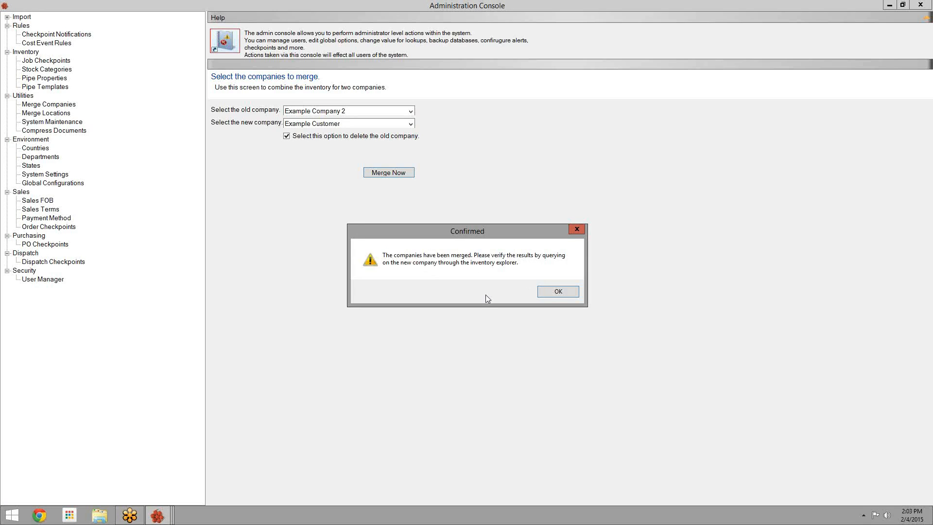
left_click(557, 292)
Move the Admin Console aside, reopen the companies list with a wider company name column, and check the Example Customer entry.
left_click_drag(344, 5, 576, 141)
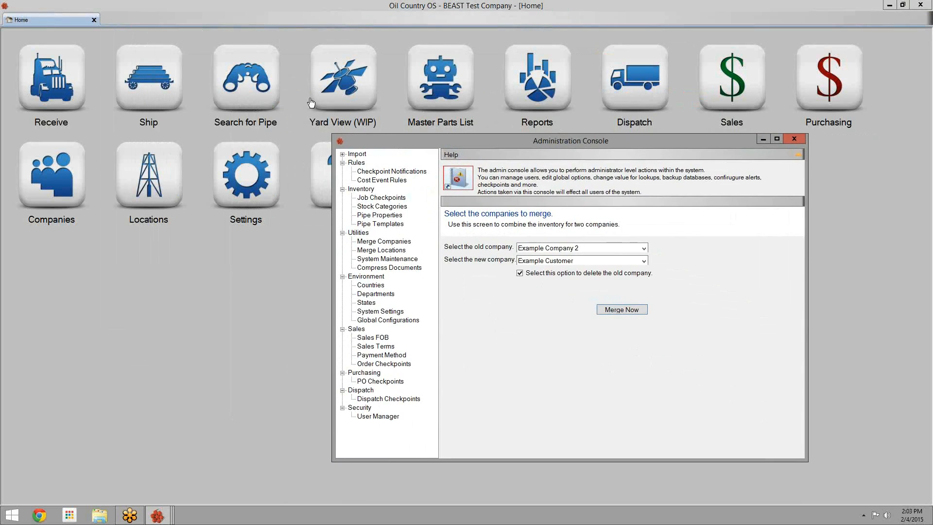
left_click(48, 179)
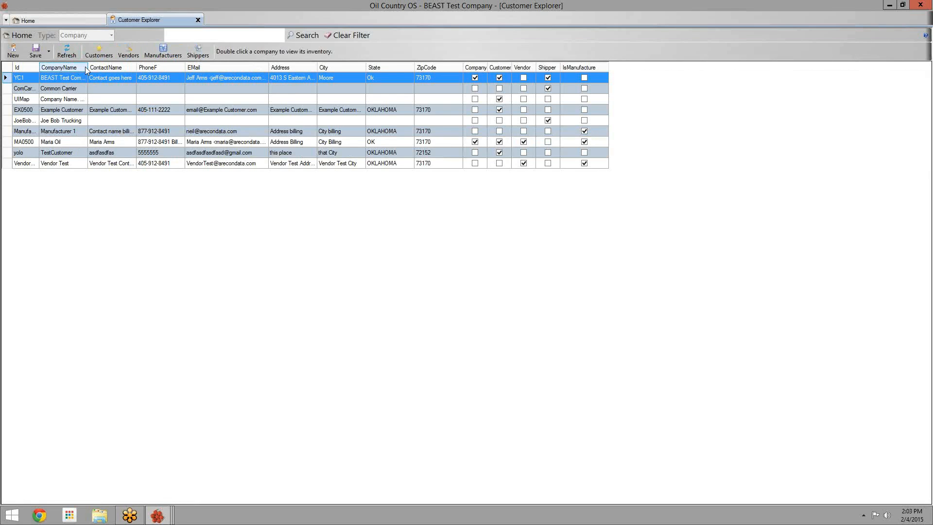
left_click_drag(143, 74, 150, 74)
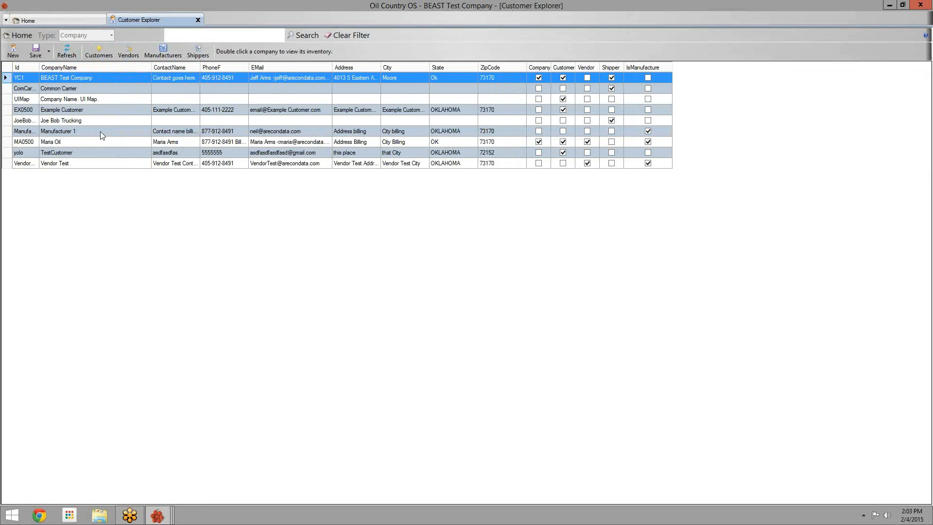
left_click(75, 111)
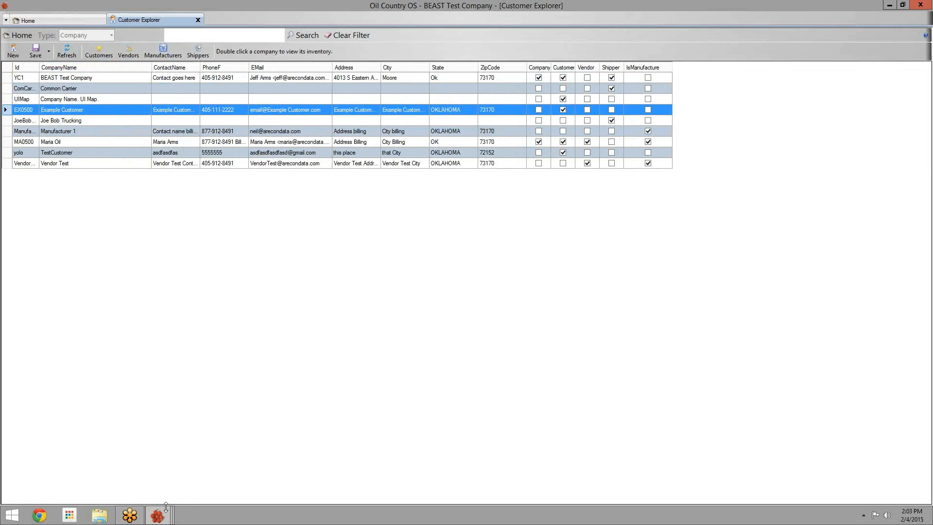
Return to the Administration Console and set up a location merge with Oklahoma1 as the old location and Oklahoma2 as the new one.
mouse_move(157, 514)
left_click(280, 432)
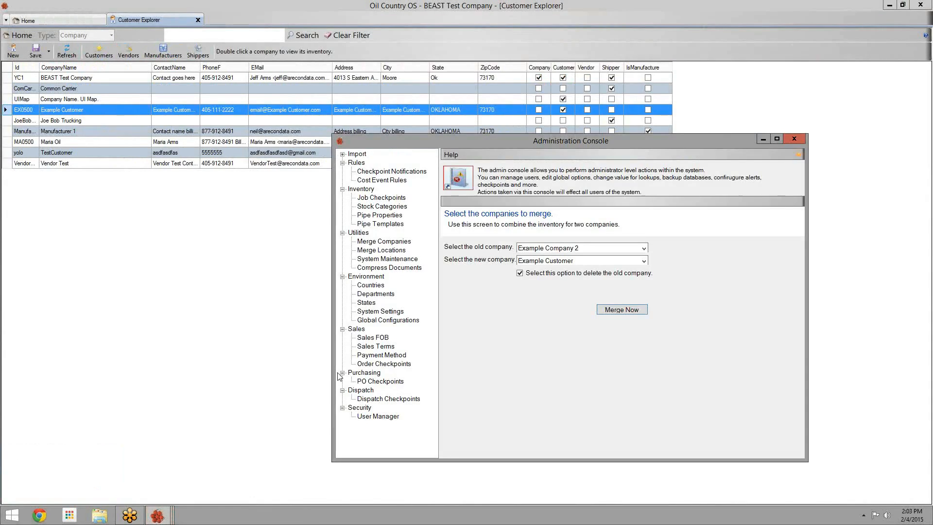
left_click_drag(481, 144, 405, 48)
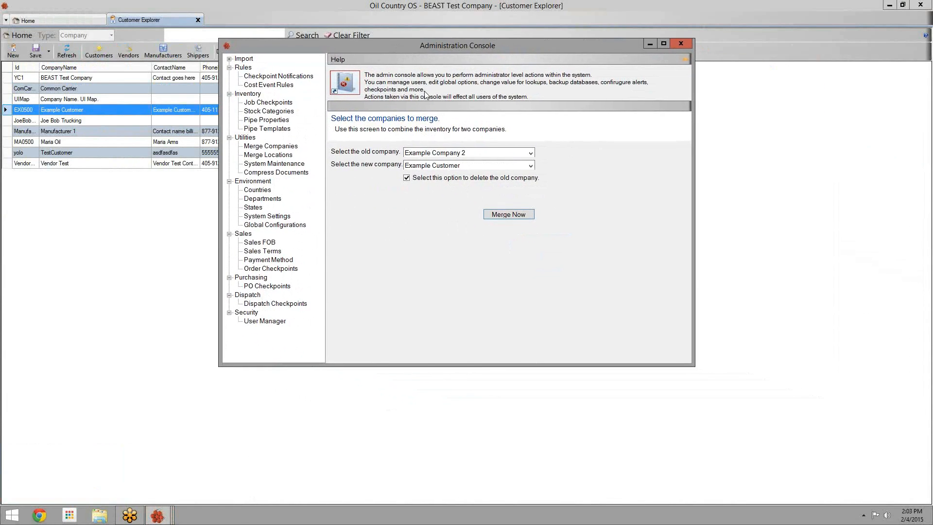
left_click(269, 155)
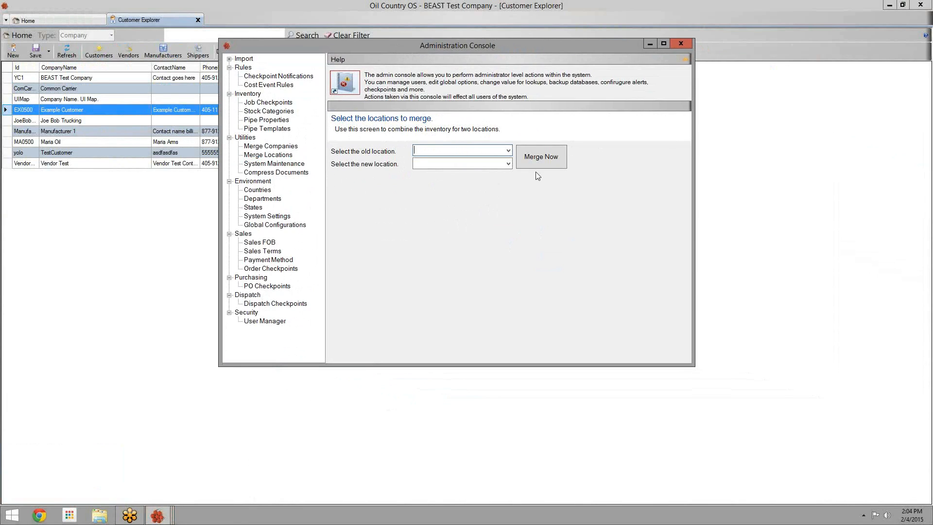
left_click(509, 152)
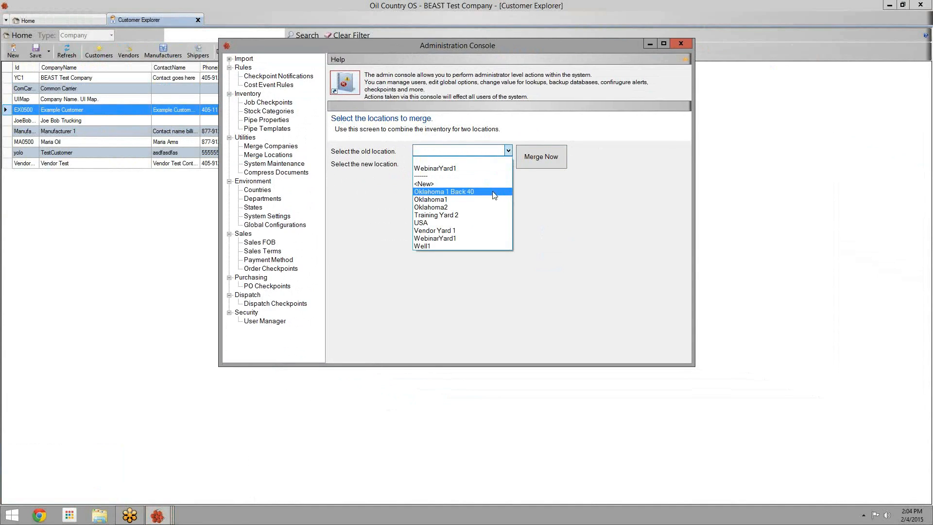
left_click(492, 204)
left_click(509, 163)
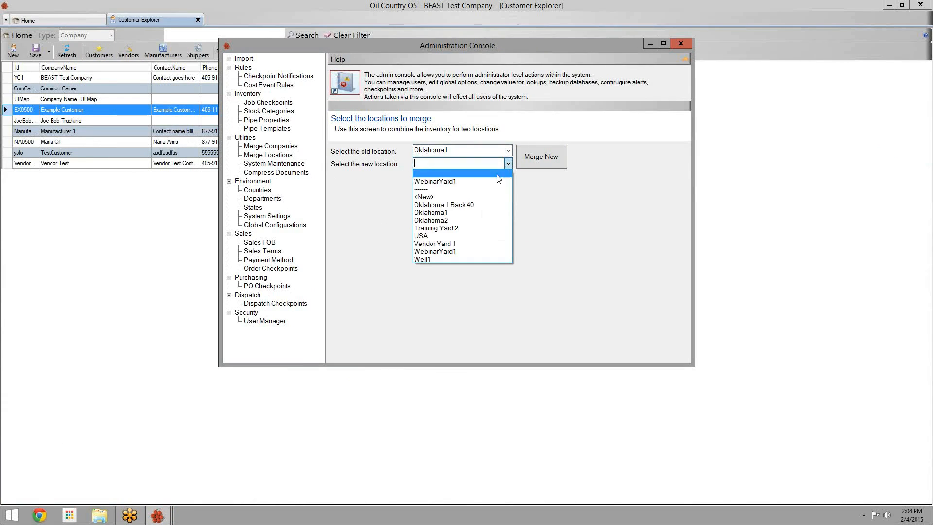
left_click(479, 221)
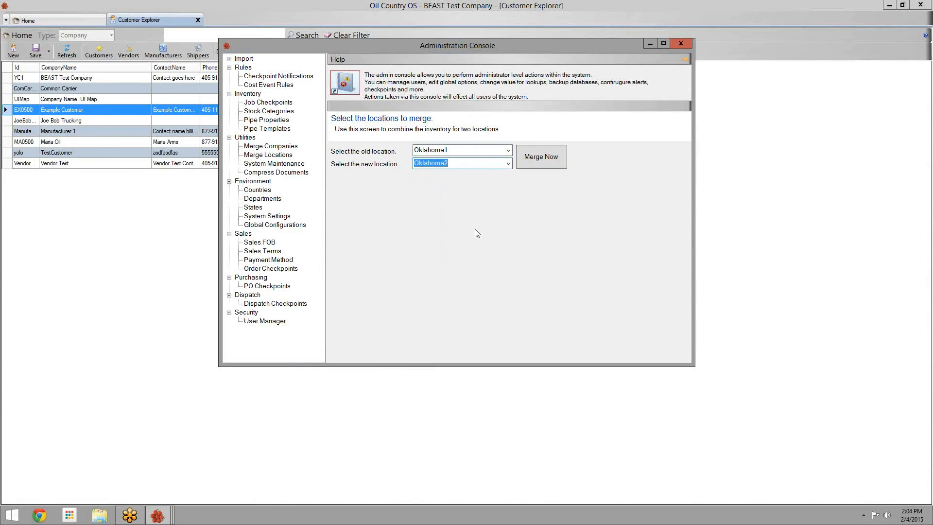
Run the location merge, answering the confirmation question with 24.
left_click(553, 156)
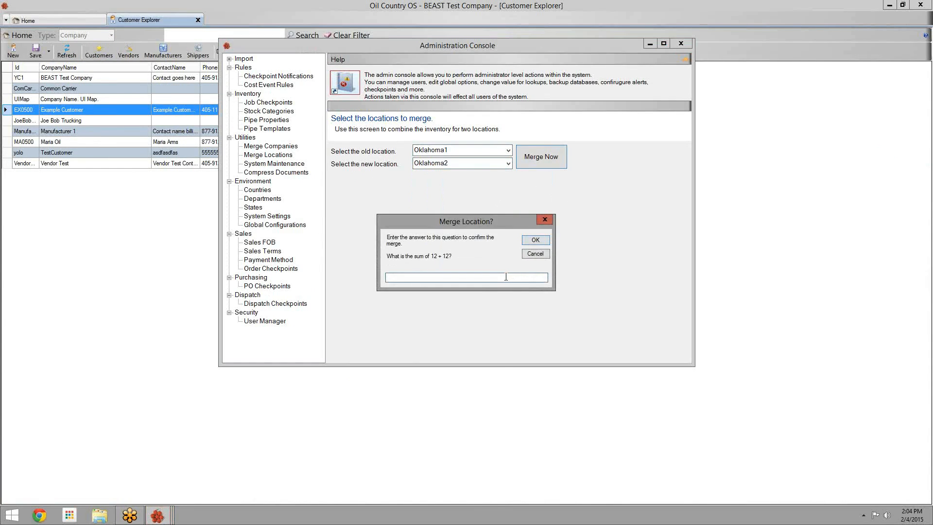
type("24")
left_click(534, 240)
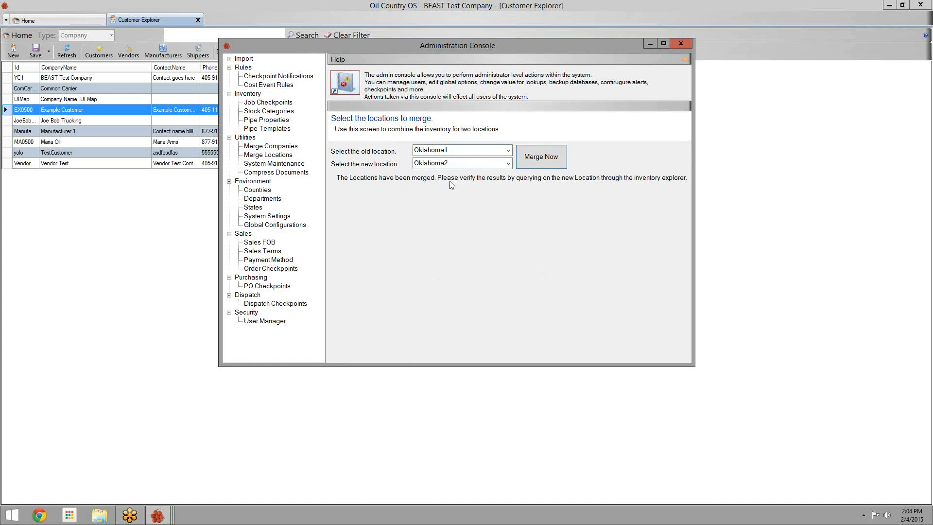
left_click(416, 164)
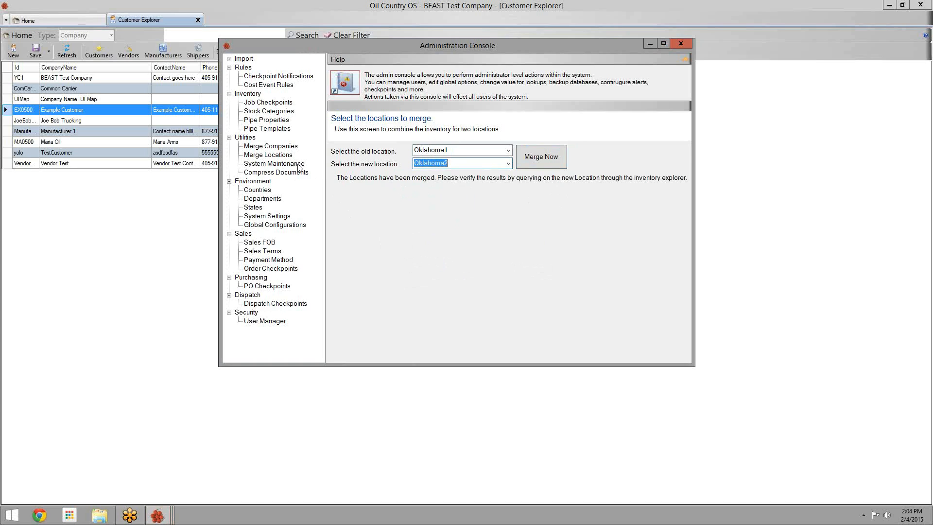
Open System Maintenance in a maximized console and widen the Function column to show the full names.
left_click(270, 165)
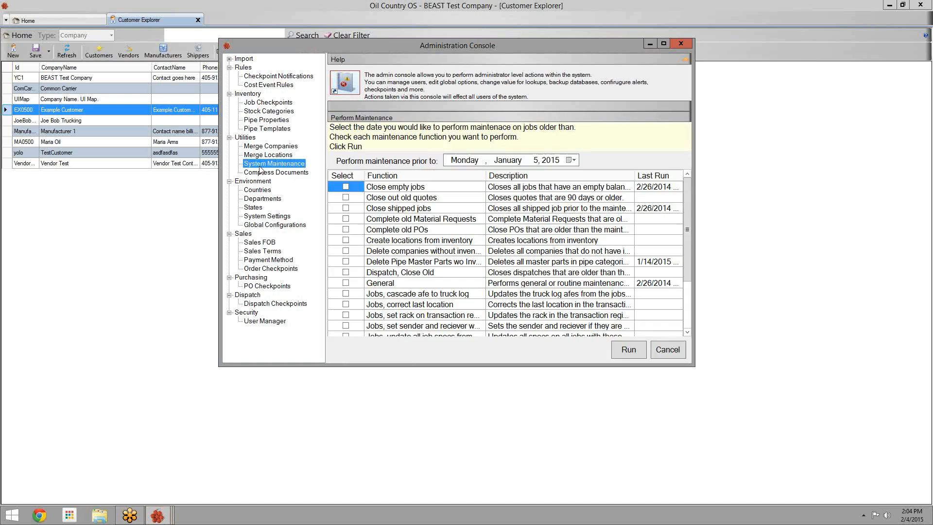
left_click_drag(337, 49, 324, 3)
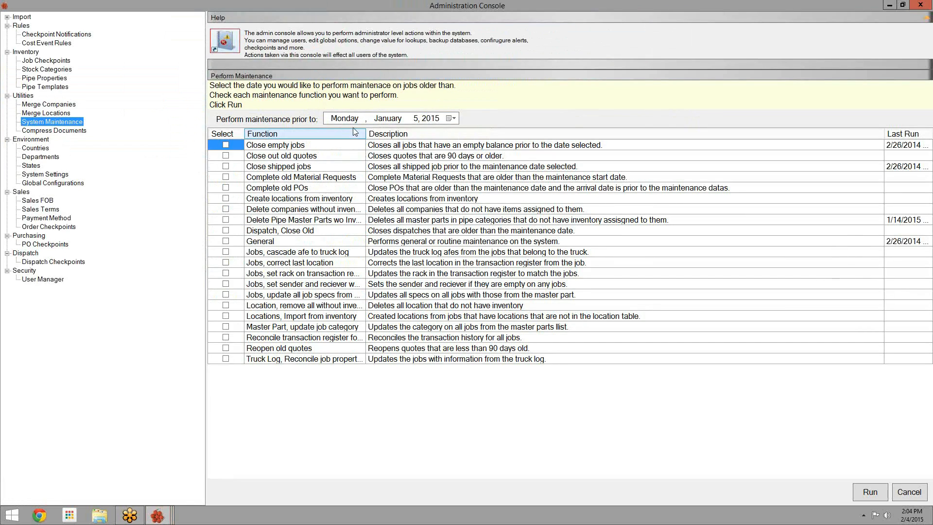
left_click_drag(365, 133, 403, 134)
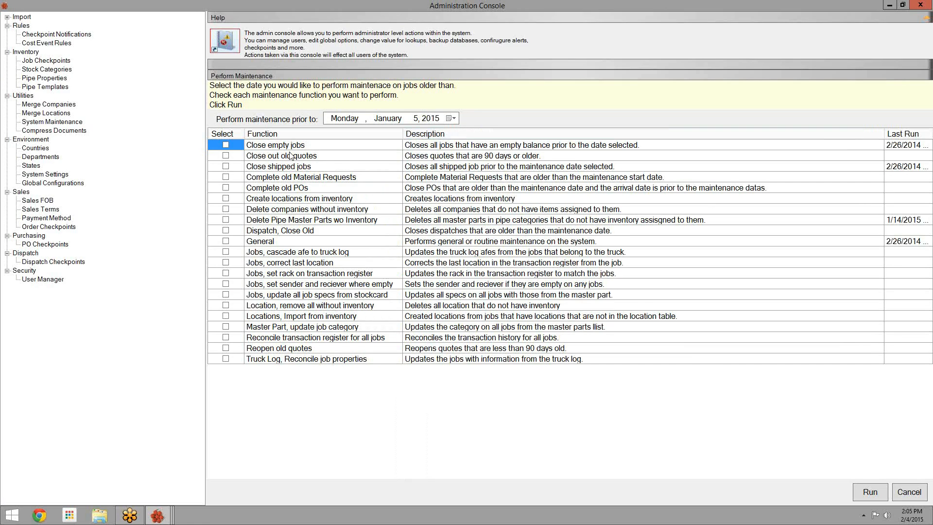
Sort the maintenance routines by function and review the entries for closing empty jobs and closing out old quotes.
left_click(263, 146)
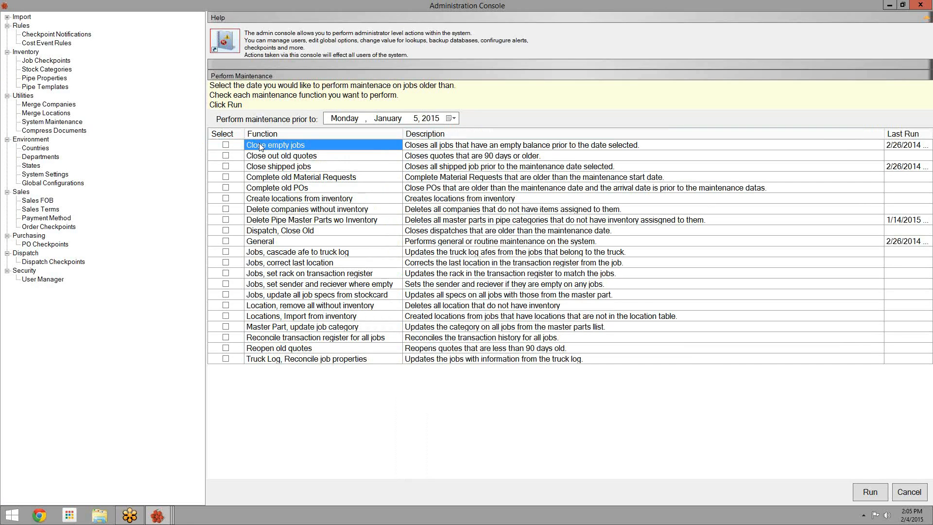
left_click(301, 134)
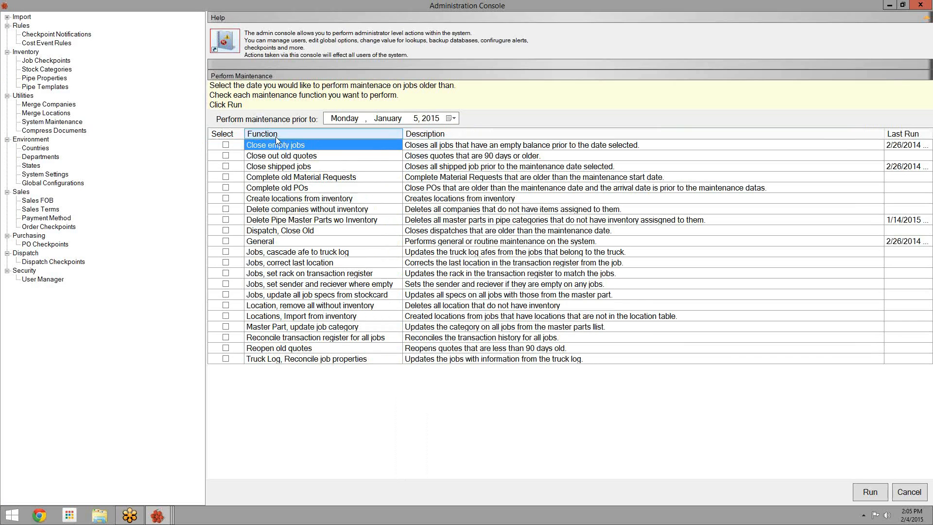
left_click(413, 146)
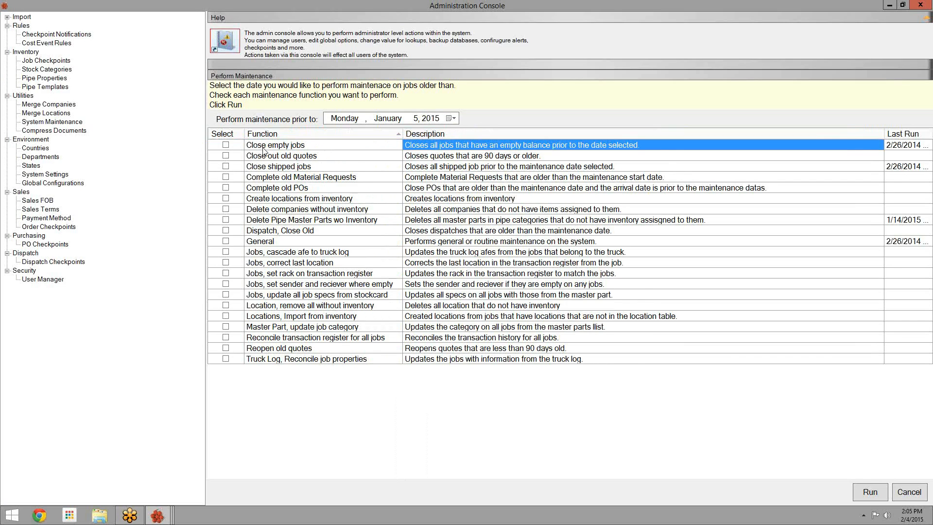
key("Left")
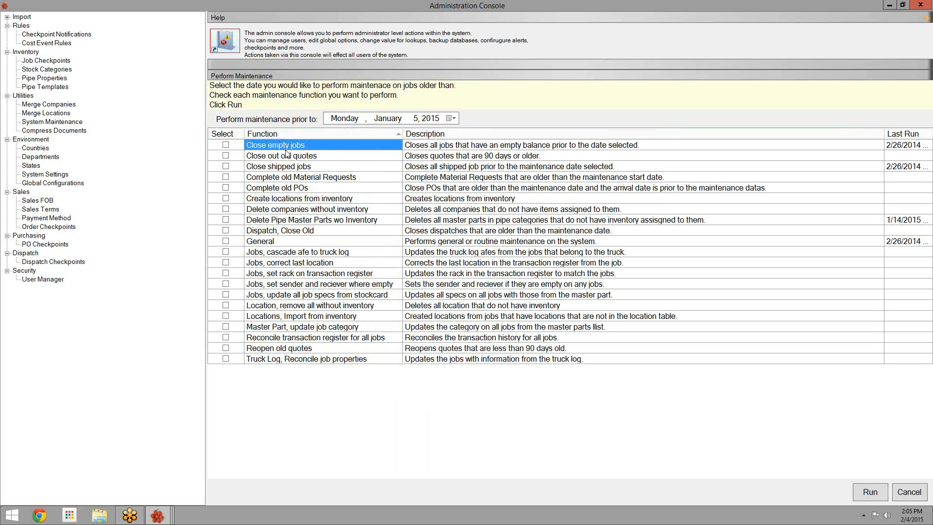
left_click(230, 144)
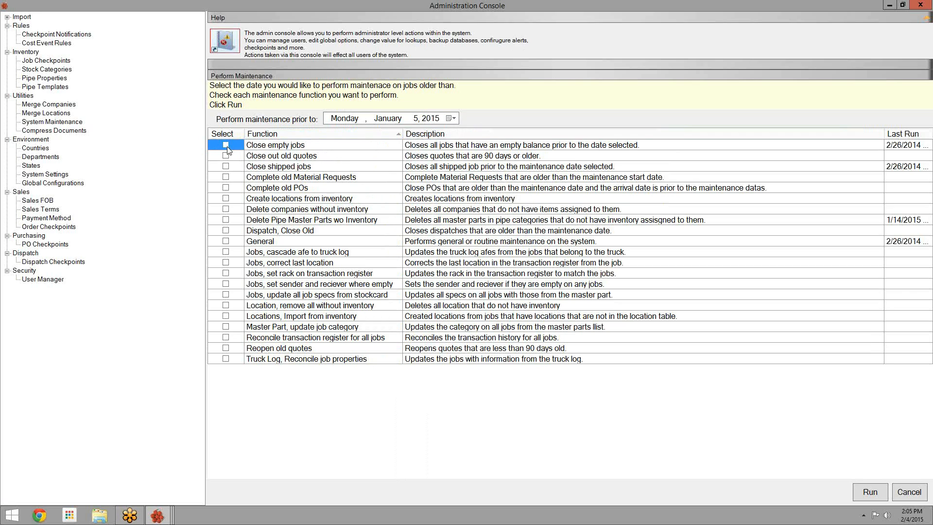
left_click(255, 156)
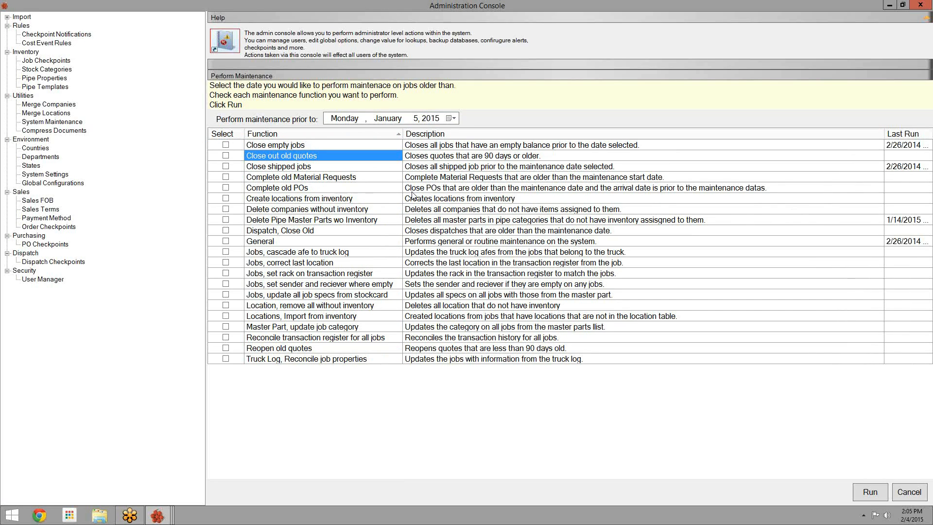
Select the Delete Pipe Master Parts wo Inventory routine and restore the console to its smaller window size.
left_click(253, 223)
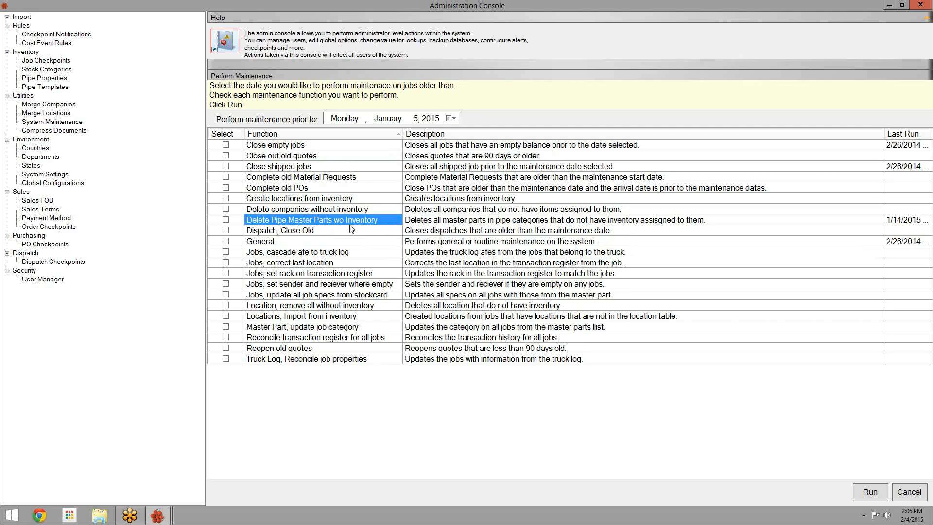
left_click(226, 220)
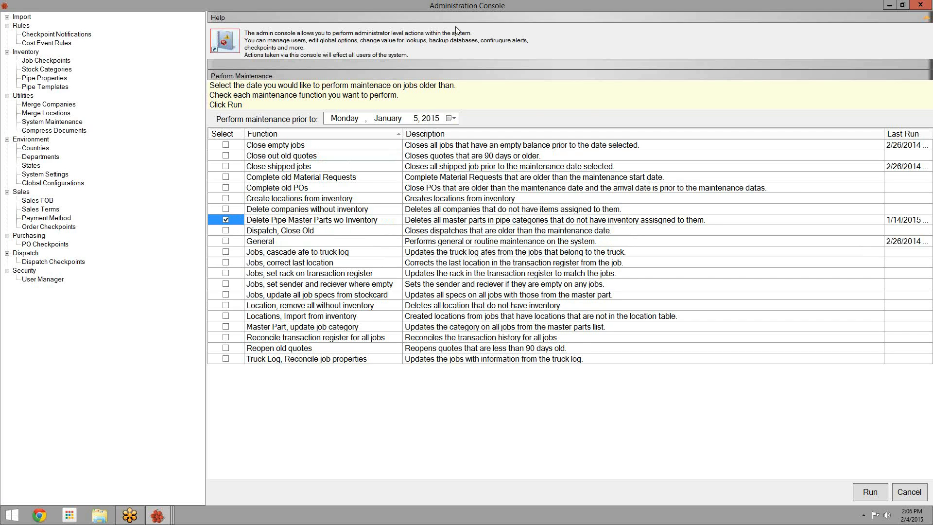
double_click(469, 9)
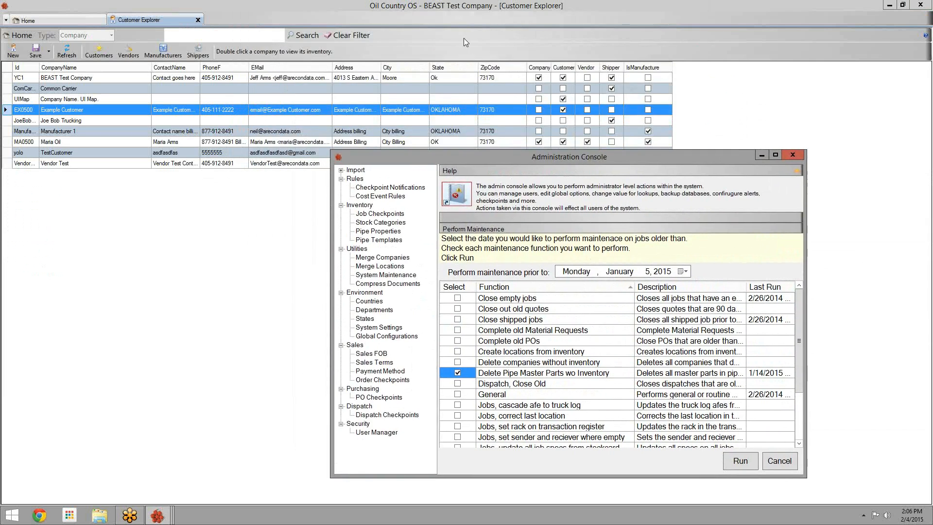
Close the companies list, open the Master Parts List, search the Pipe category and look through the listed parts.
left_click(197, 21)
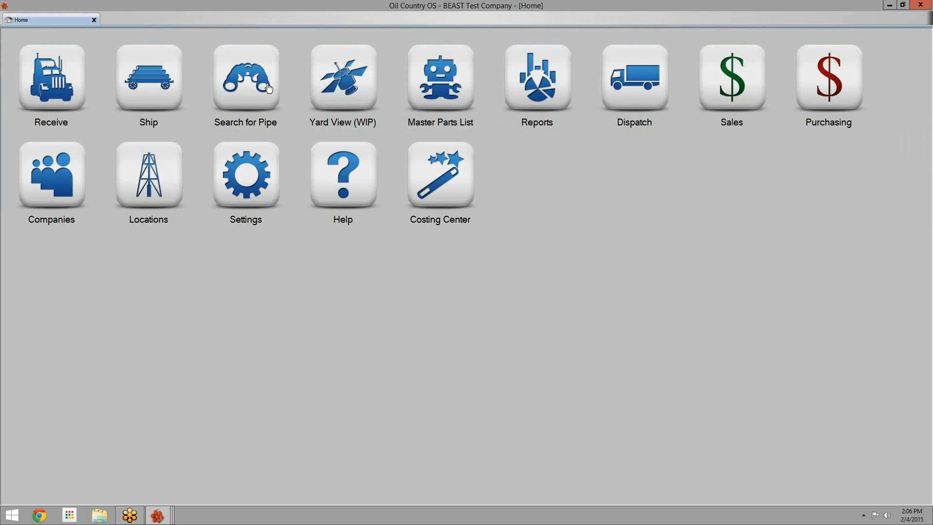
left_click(434, 92)
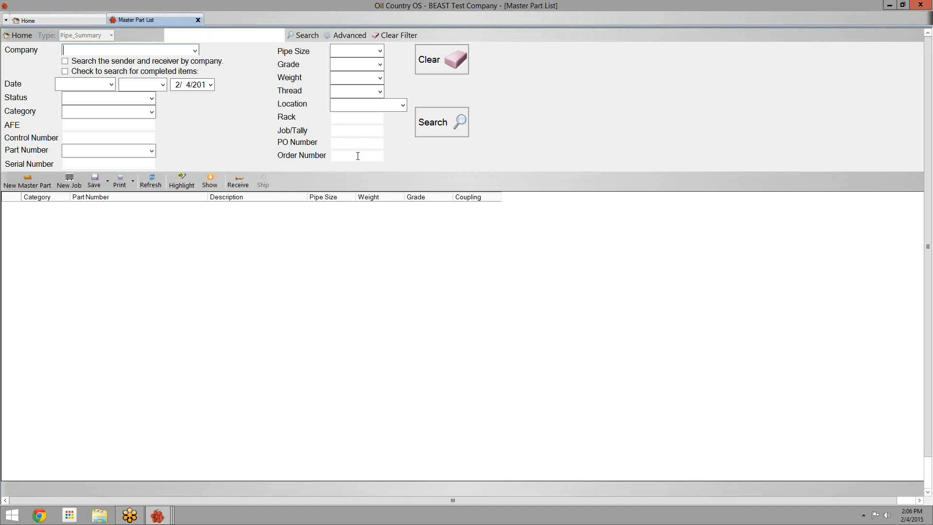
left_click(151, 112)
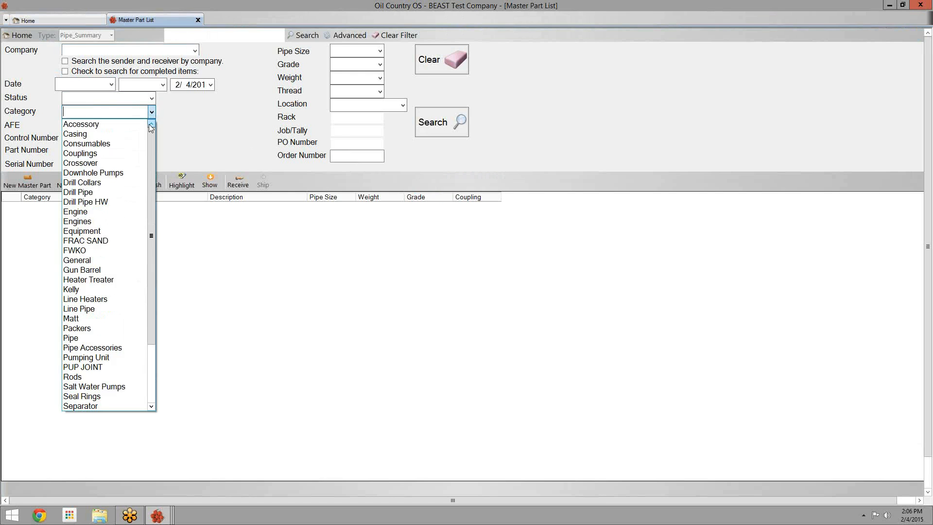
left_click(111, 338)
left_click(432, 125)
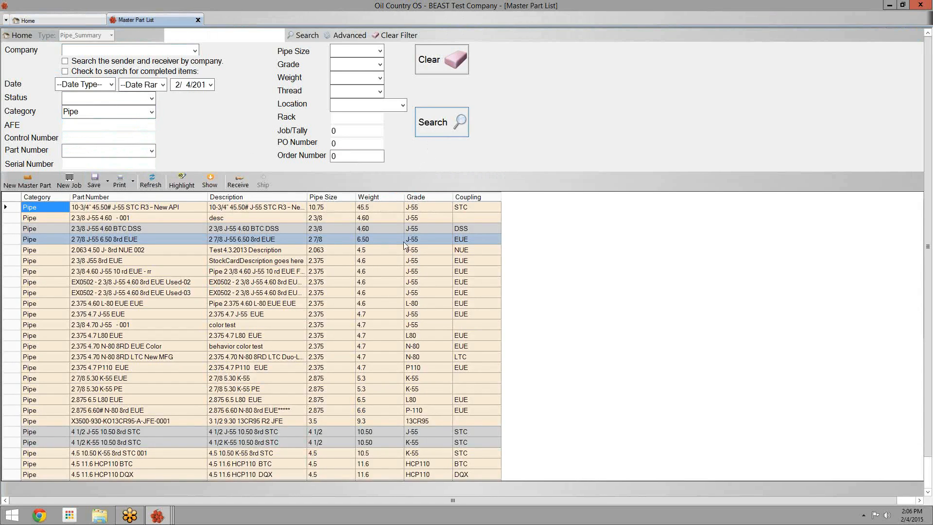
left_click(378, 286)
scroll(379, 294, "down", 8)
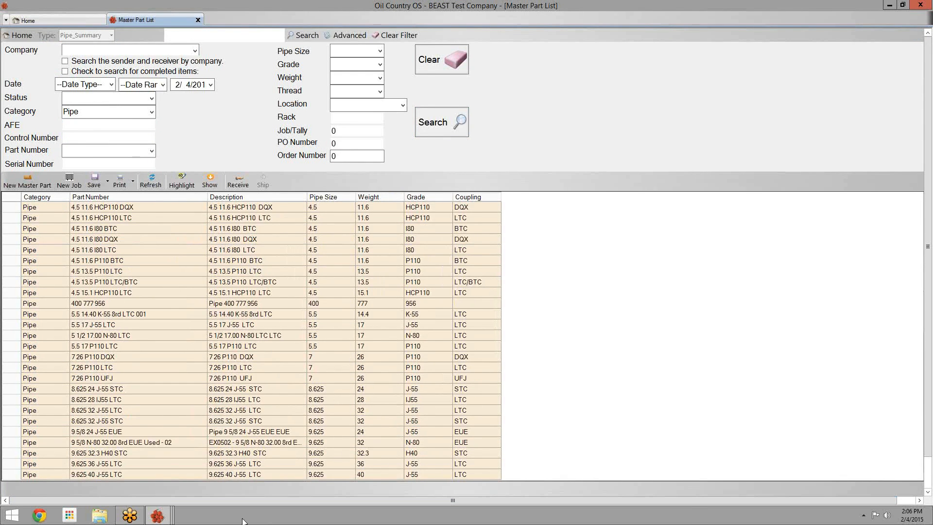
Bring the Administration Console back over the parts list and enlarge it to show all maintenance functions.
mouse_move(160, 514)
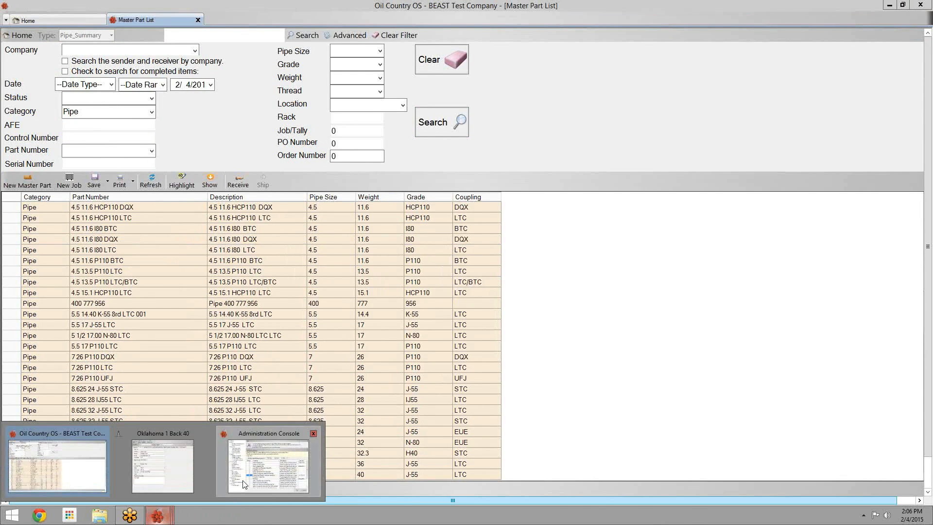
left_click(268, 462)
left_click_drag(479, 156, 461, 84)
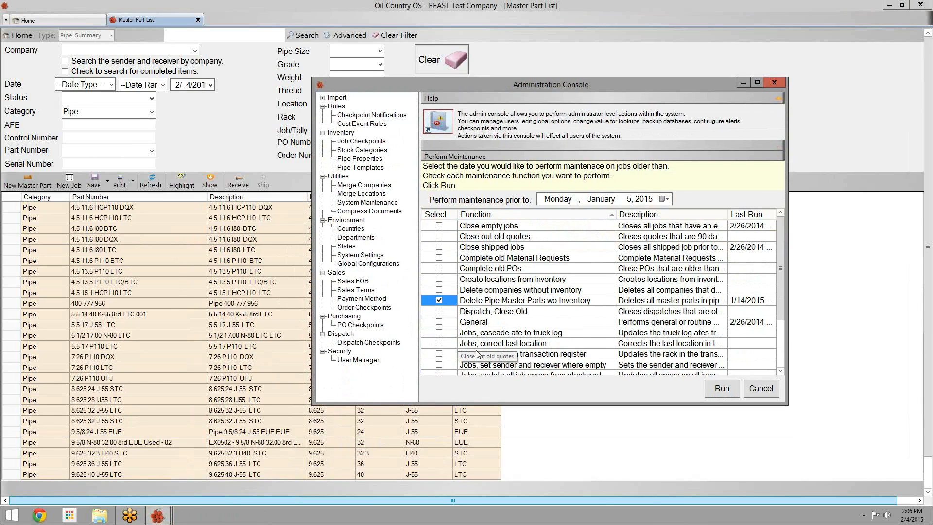
left_click(467, 301)
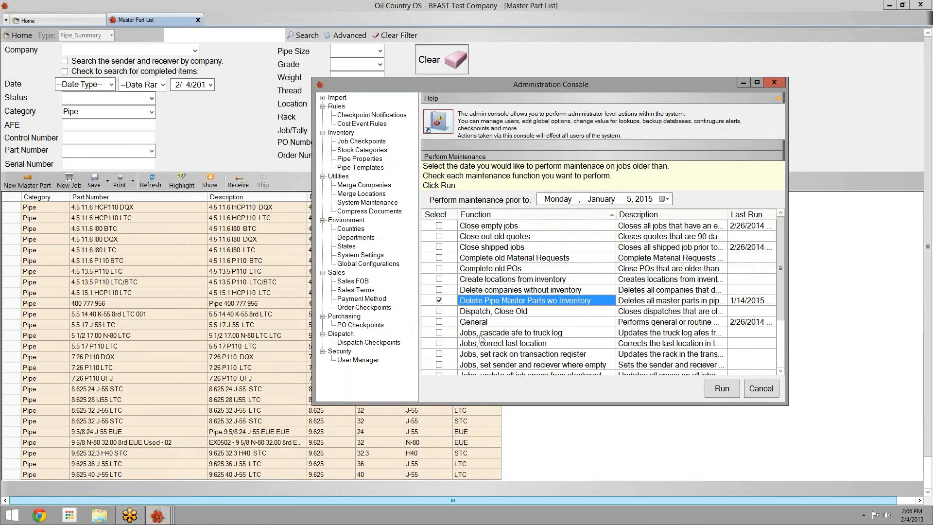
left_click_drag(524, 85, 485, 24)
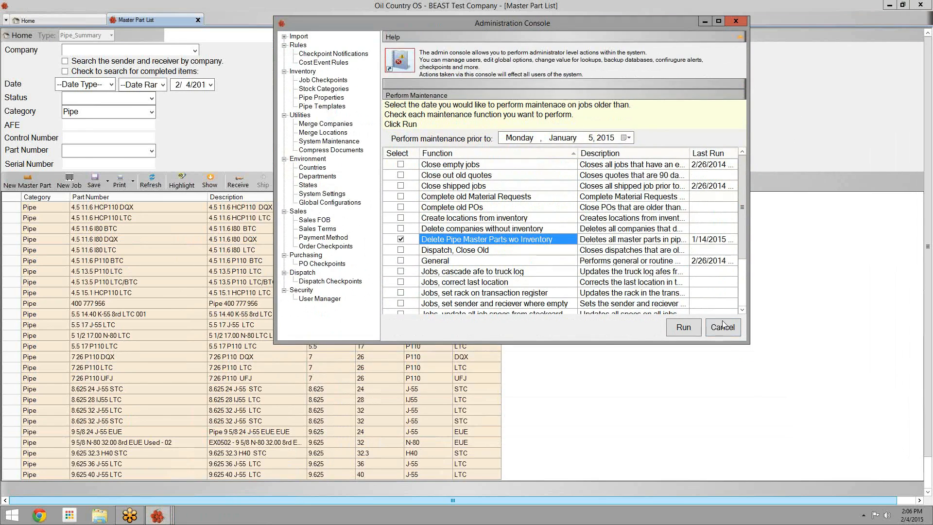
left_click_drag(749, 342, 835, 439)
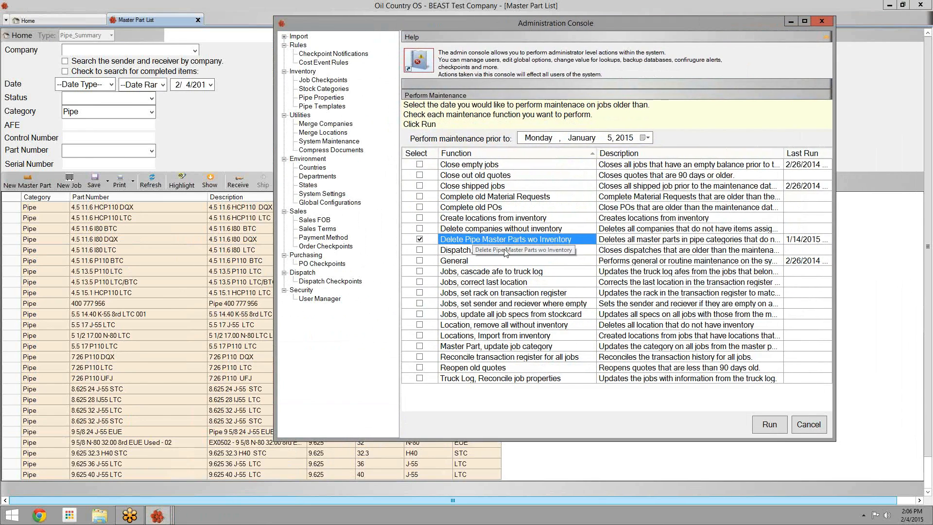
Run the Delete Pipe Master Parts wo Inventory routine and confirm the irreversible operation.
left_click(758, 428)
left_click_drag(433, 235, 488, 163)
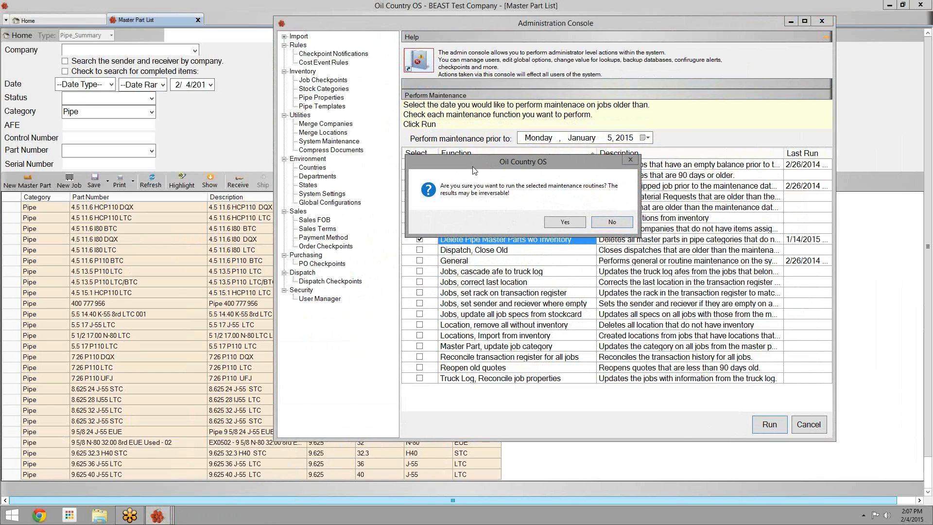
left_click(562, 222)
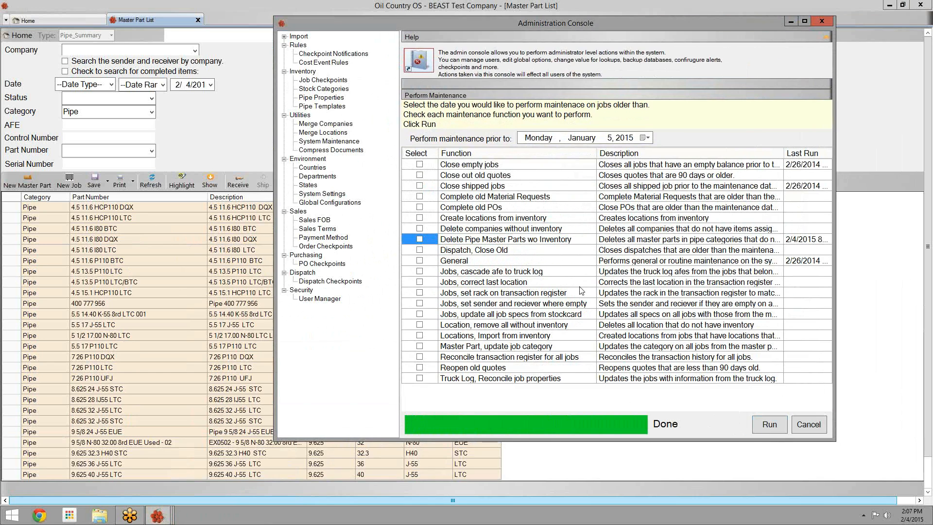
Return to the Master Part List and repeat the Pipe category search to check the remaining parts.
left_click(701, 470)
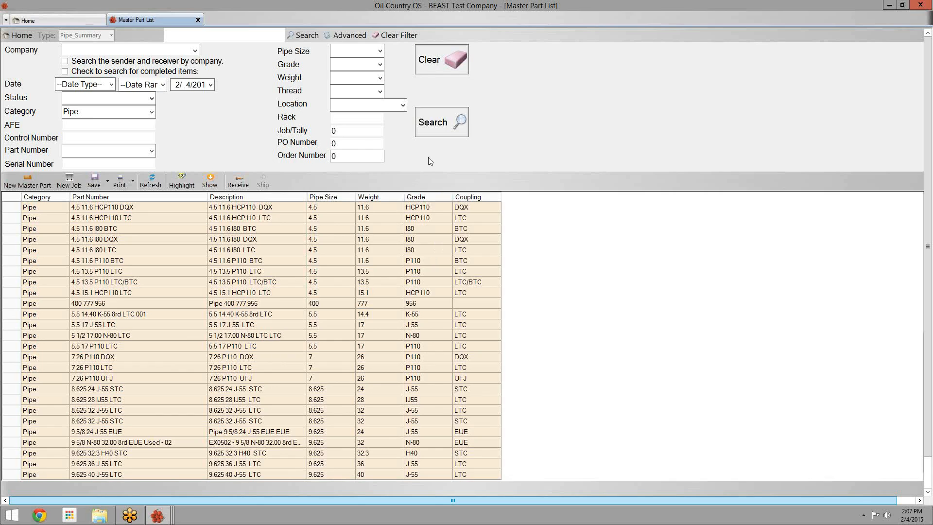
left_click(441, 130)
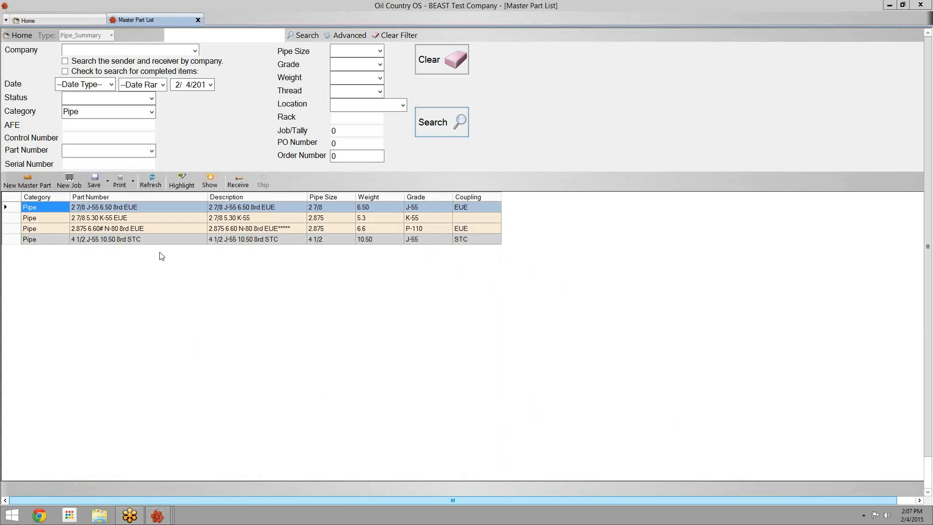
Check the 4 1/2 J-55 and 2 7/8 K-55 entries in the pipe parts list and bring the Administration Console back.
left_click(147, 240)
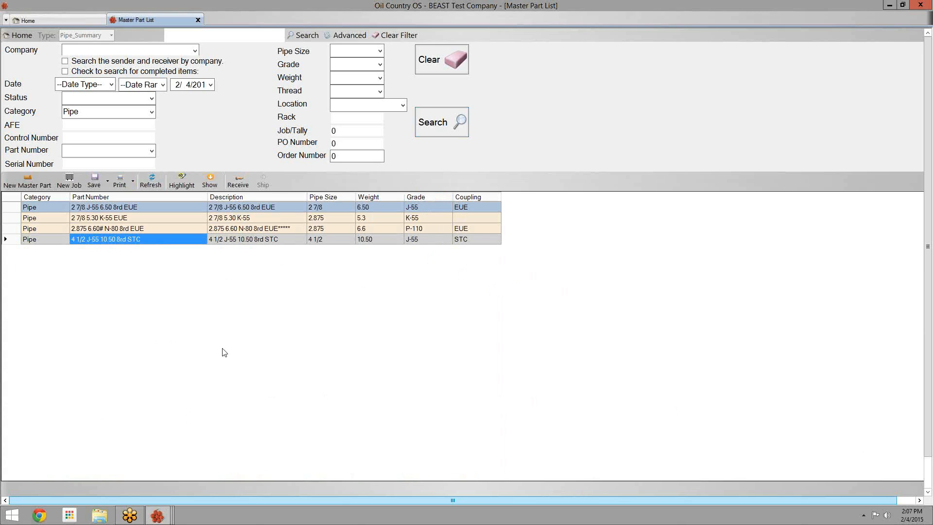
left_click(110, 220)
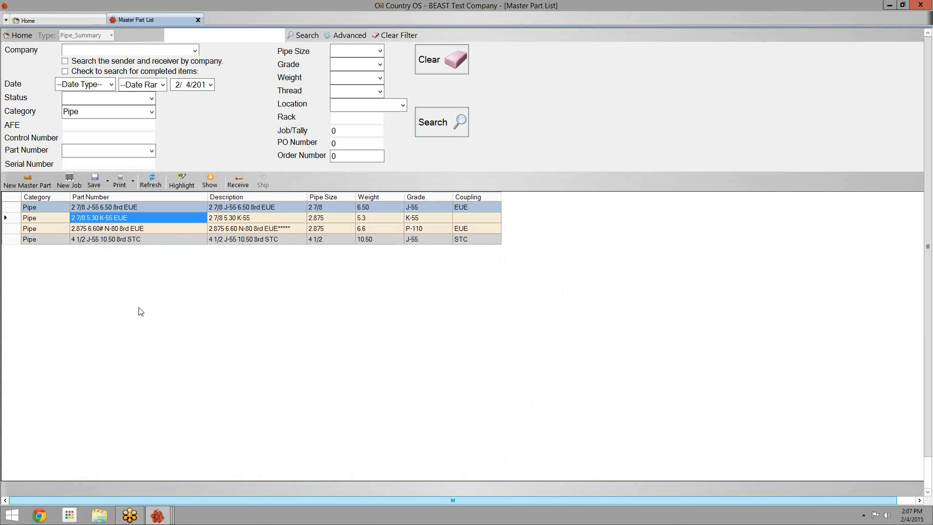
mouse_move(158, 513)
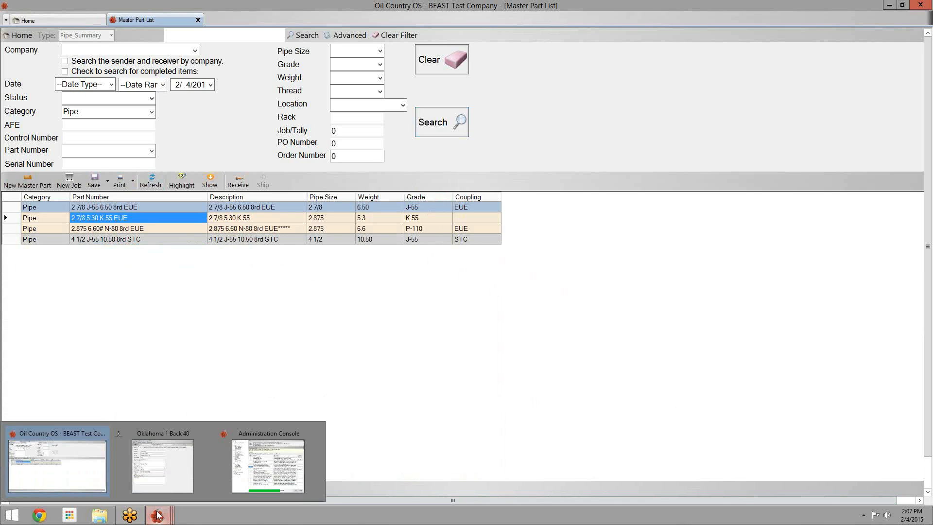
left_click(230, 491)
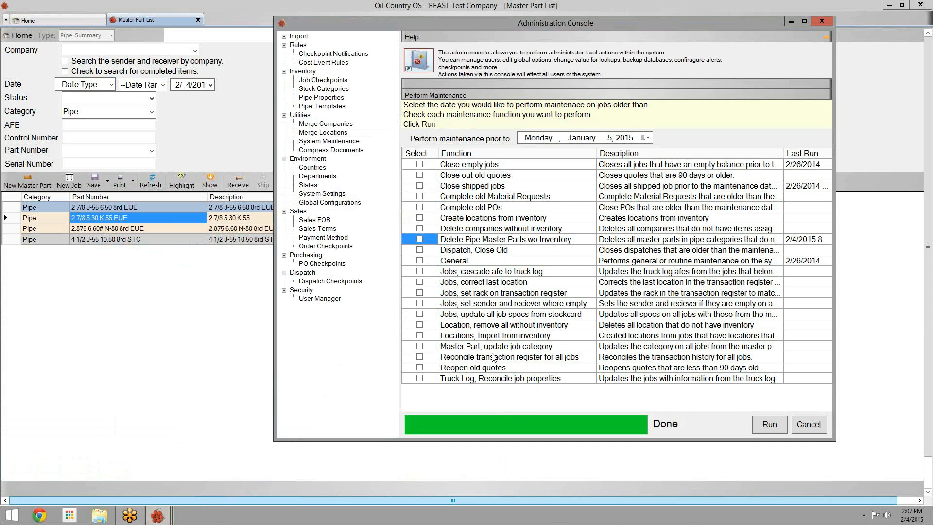
Open the stock categories, review their IDs, names and pipe or non-pipe types down to the end of the list, and close the dialog.
double_click(335, 89)
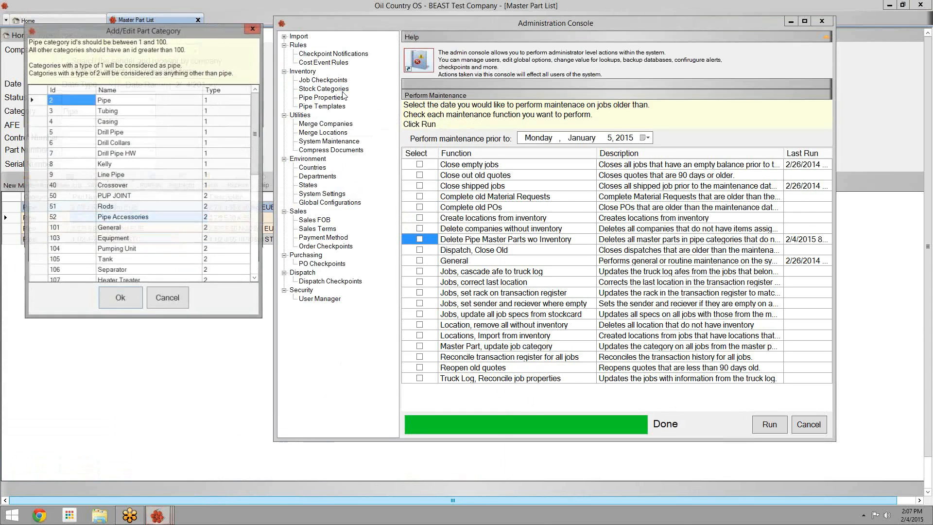
left_click_drag(210, 31, 533, 35)
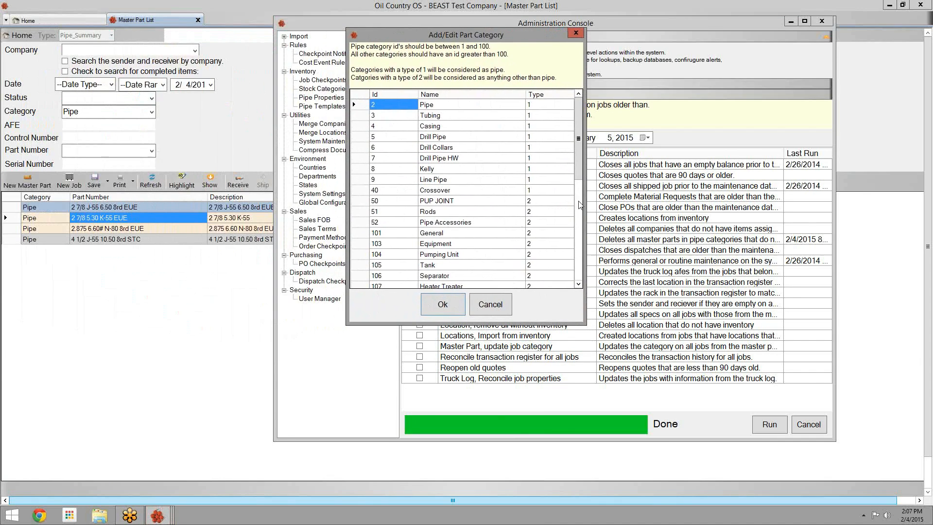
left_click(454, 104)
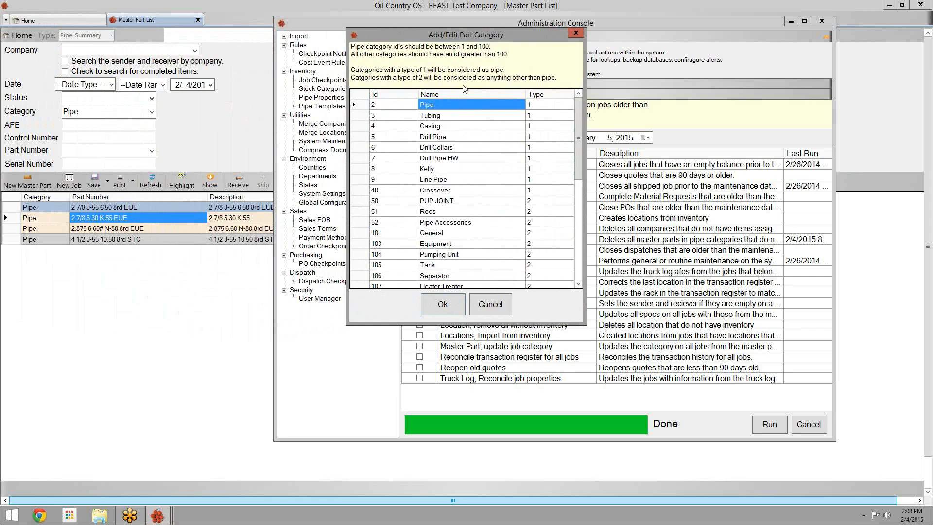
left_click_drag(467, 30, 273, 31)
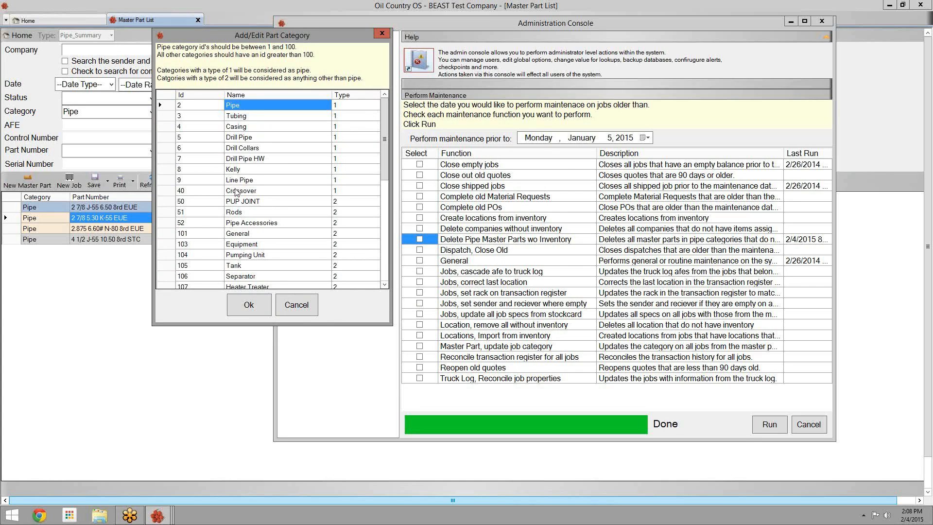
left_click_drag(385, 154, 374, 268)
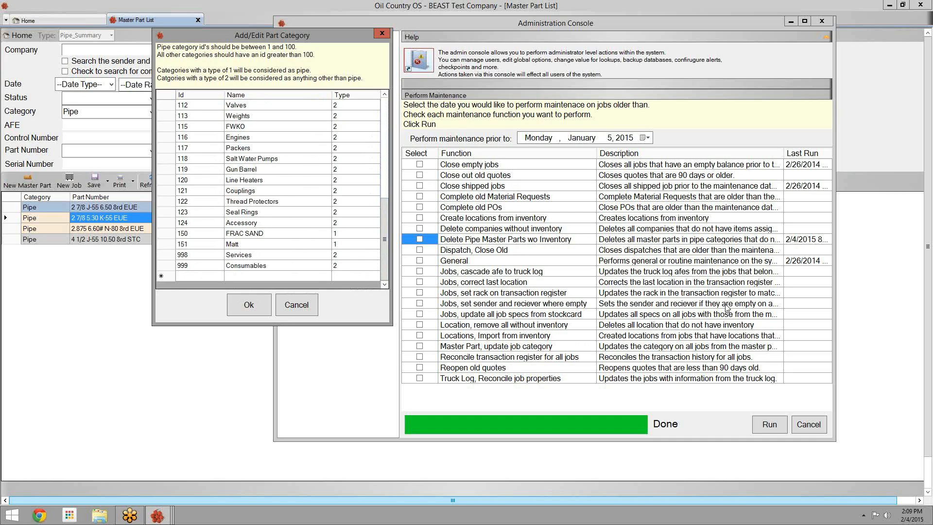
left_click(249, 315)
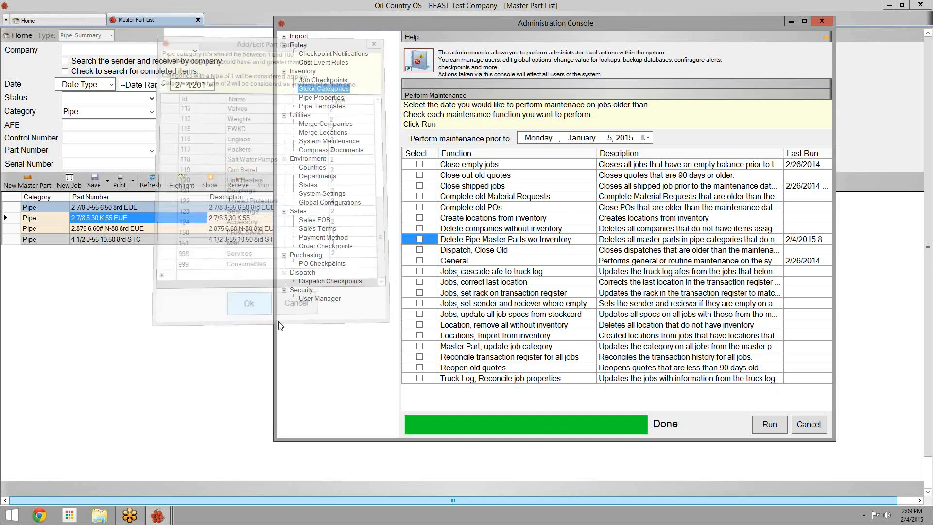
Examine the master part and location maintenance functions, moving and enlarging the Administration Console to read their full descriptions.
left_click(476, 348)
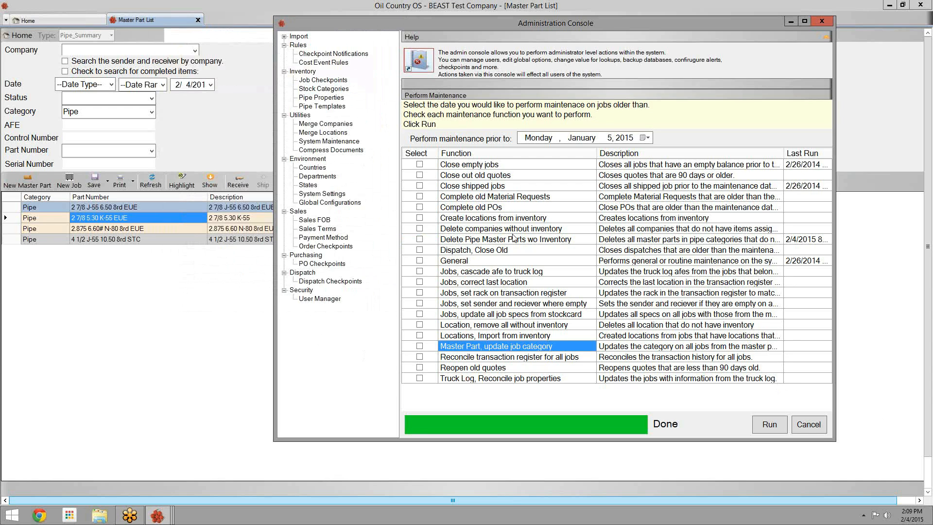
left_click(477, 336)
left_click_drag(698, 24, 645, 10)
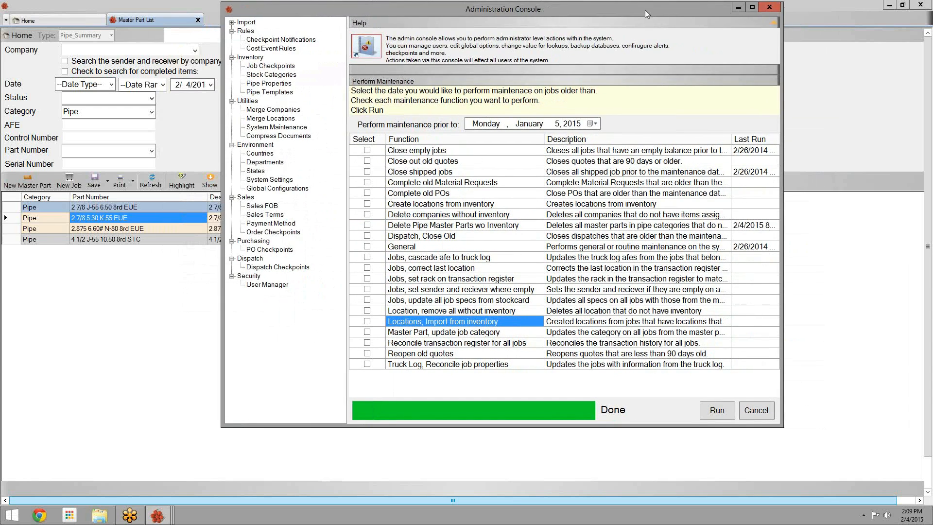
left_click_drag(785, 427, 842, 482)
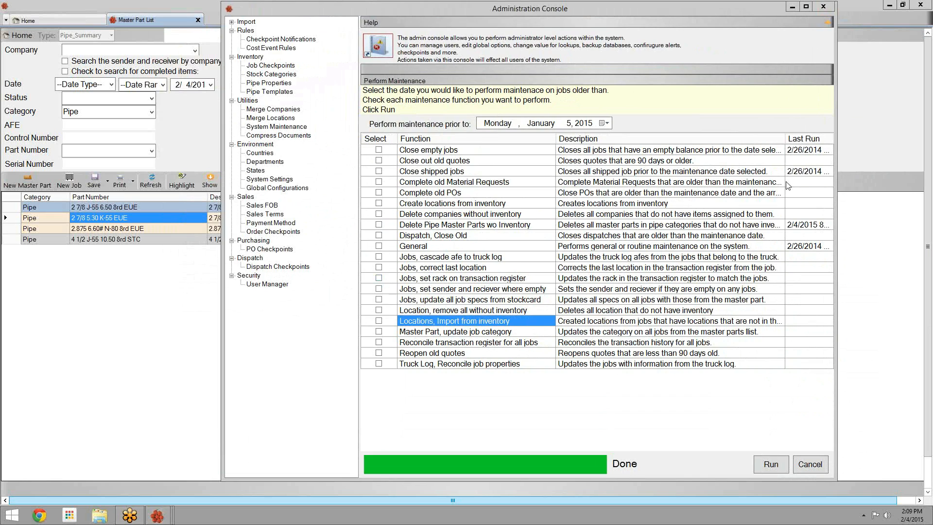
Close the Administration Console, reopen it from the Home screen, and inspect the System Maintenance functions and cutoff-date calendar without changing the date.
left_click(821, 7)
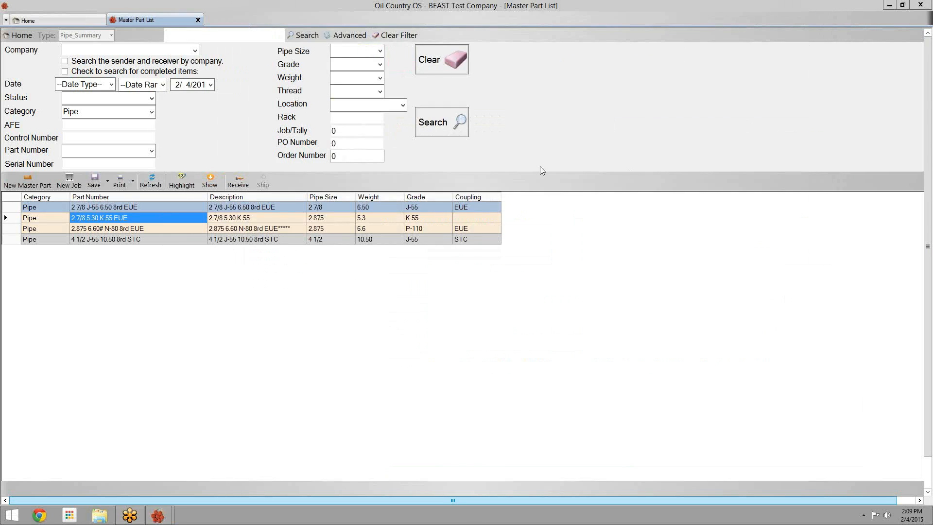
left_click(68, 22)
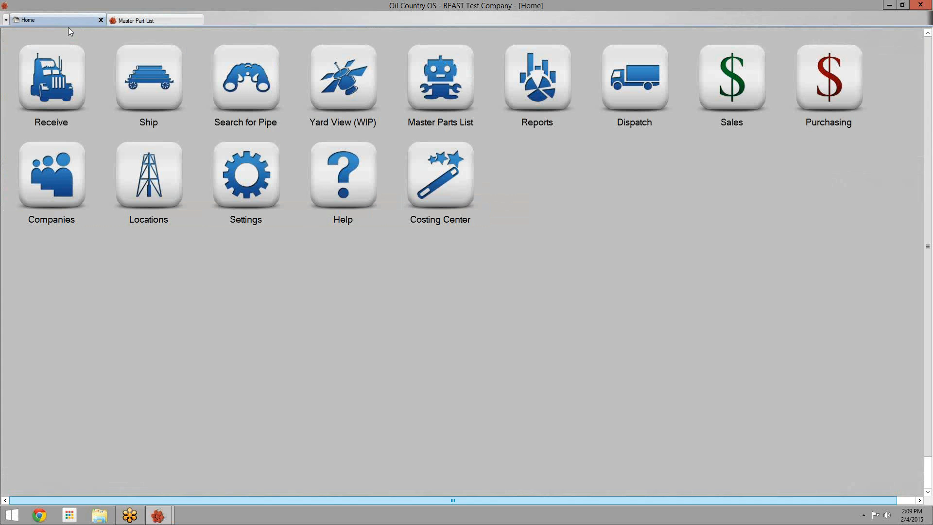
left_click(236, 182)
left_click(283, 200)
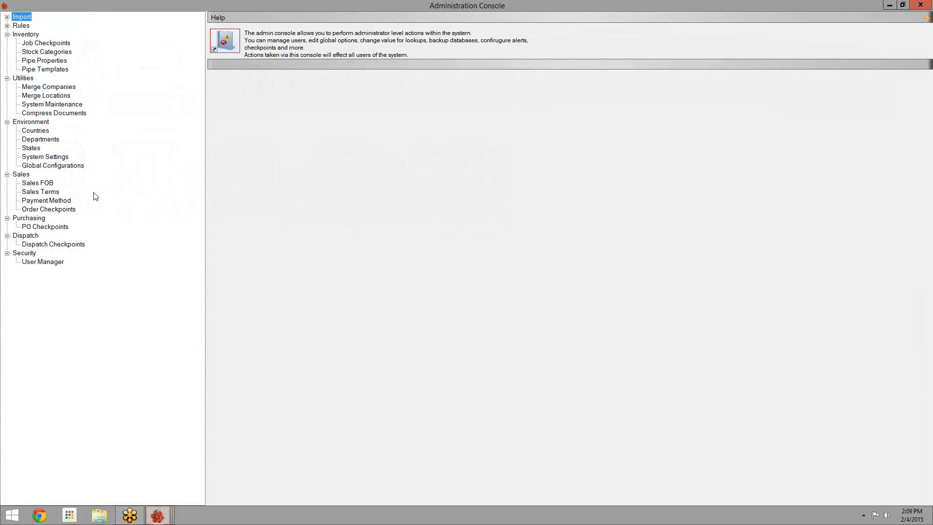
left_click(50, 105)
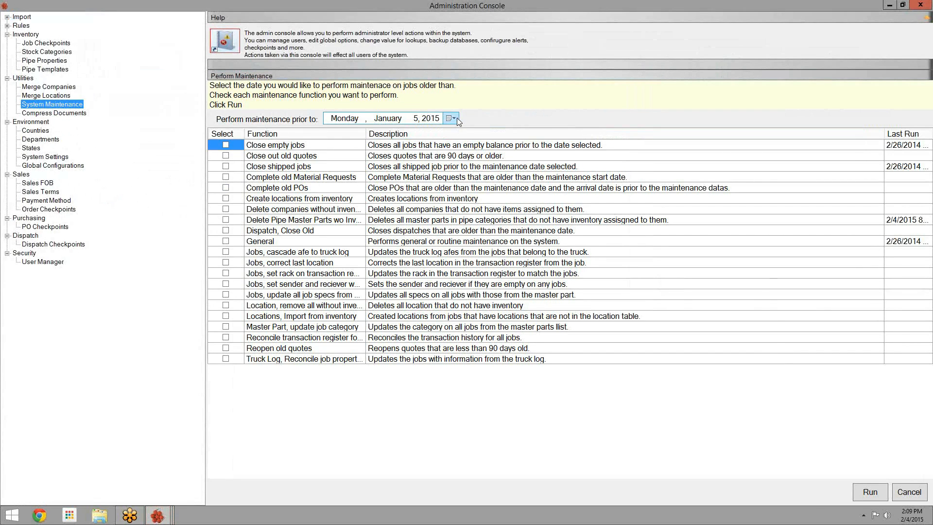
left_click(453, 119)
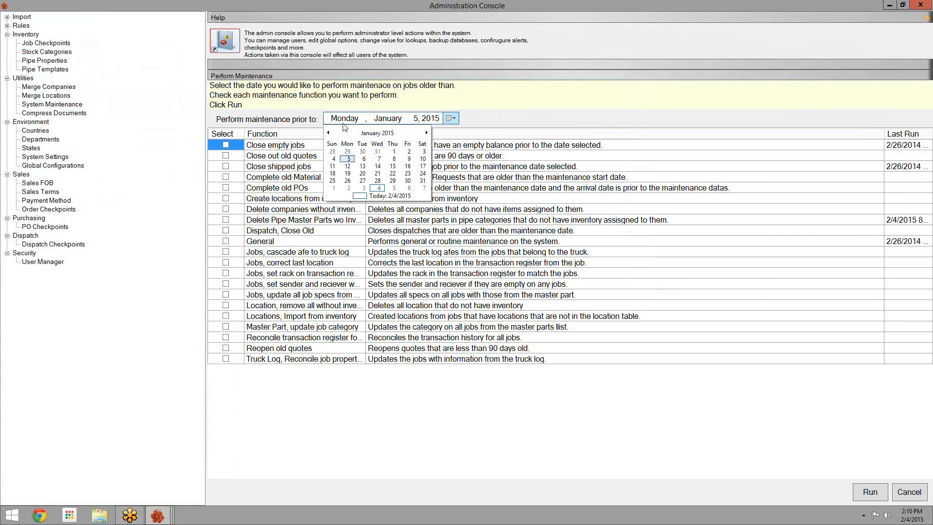
left_click(484, 122)
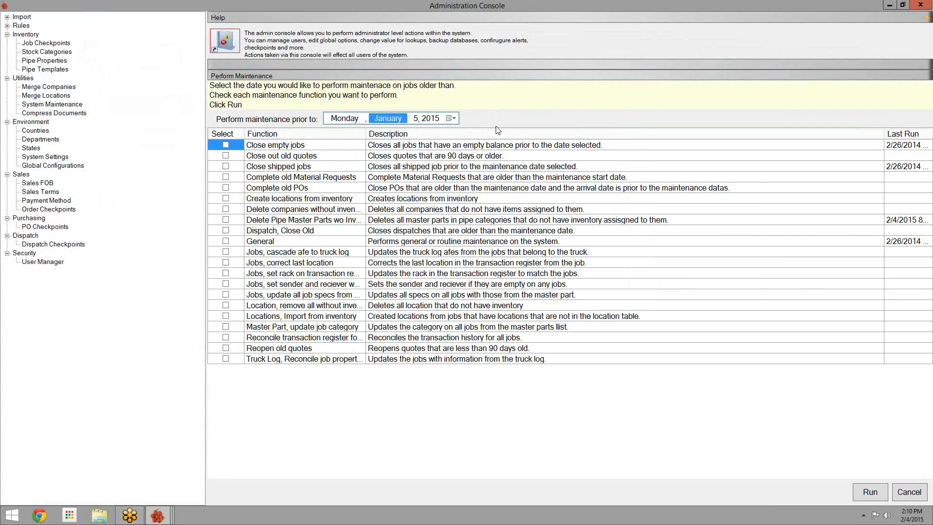